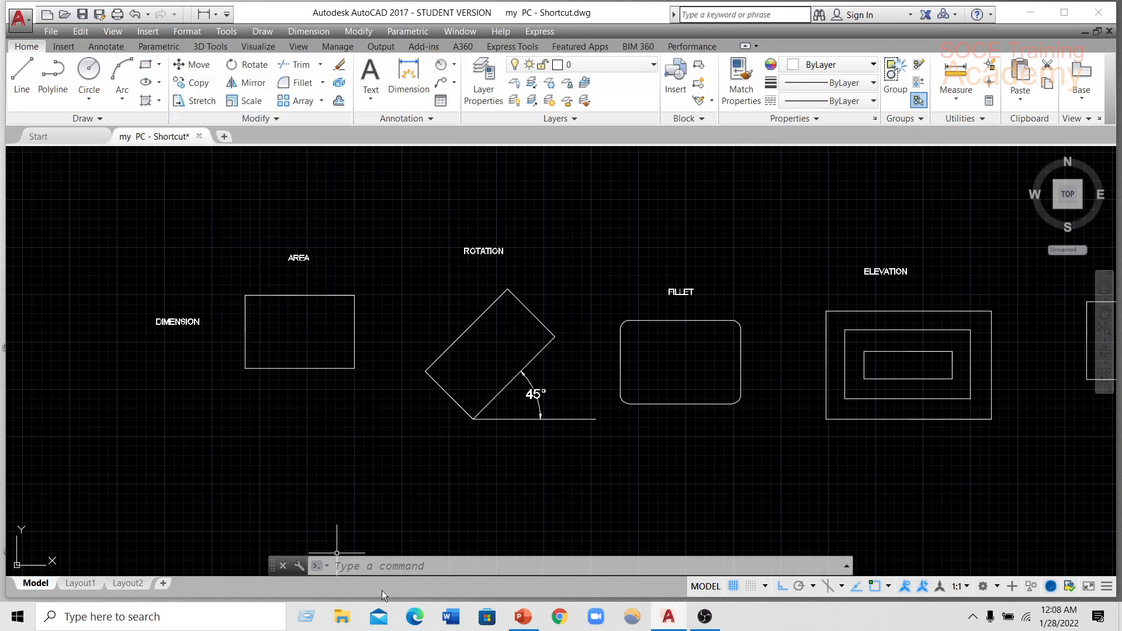
Draw a rectangle about 66'-8" wide and 40'-10" high in the empty space below the AREA rectangle.
left_click(394, 564)
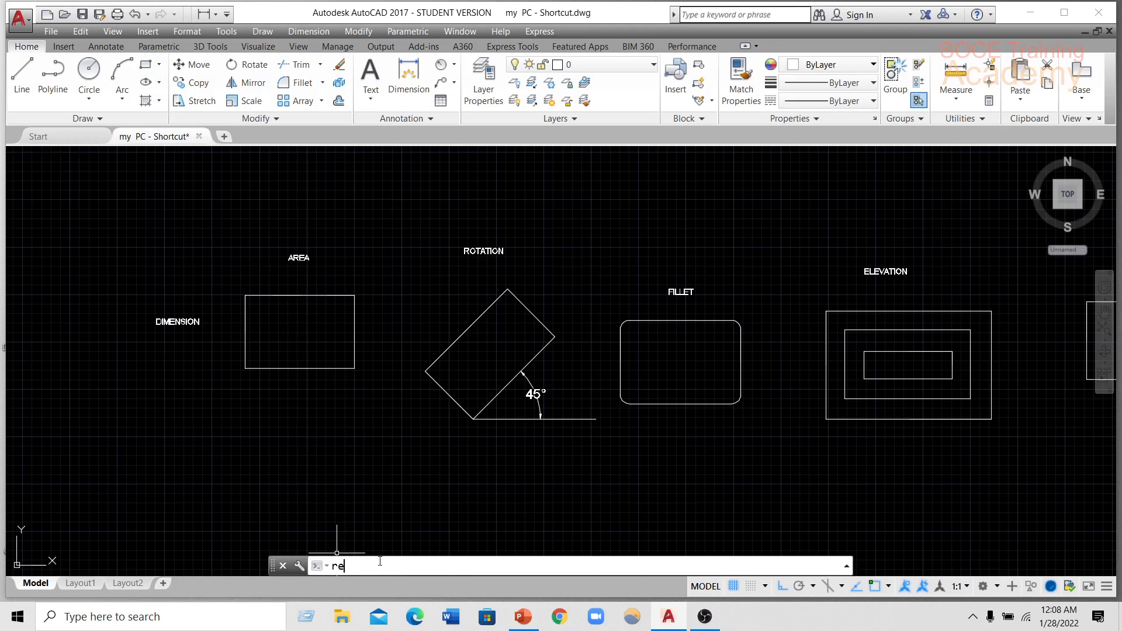
key("Return")
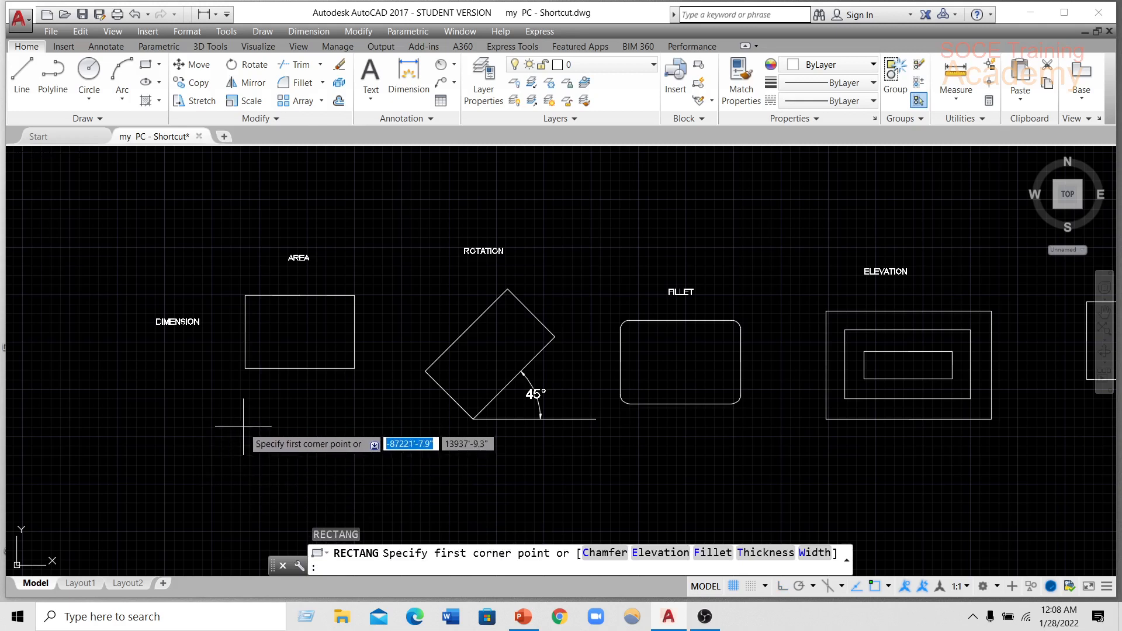
scroll(243, 426, "up", 2)
scroll(243, 427, "down", 2)
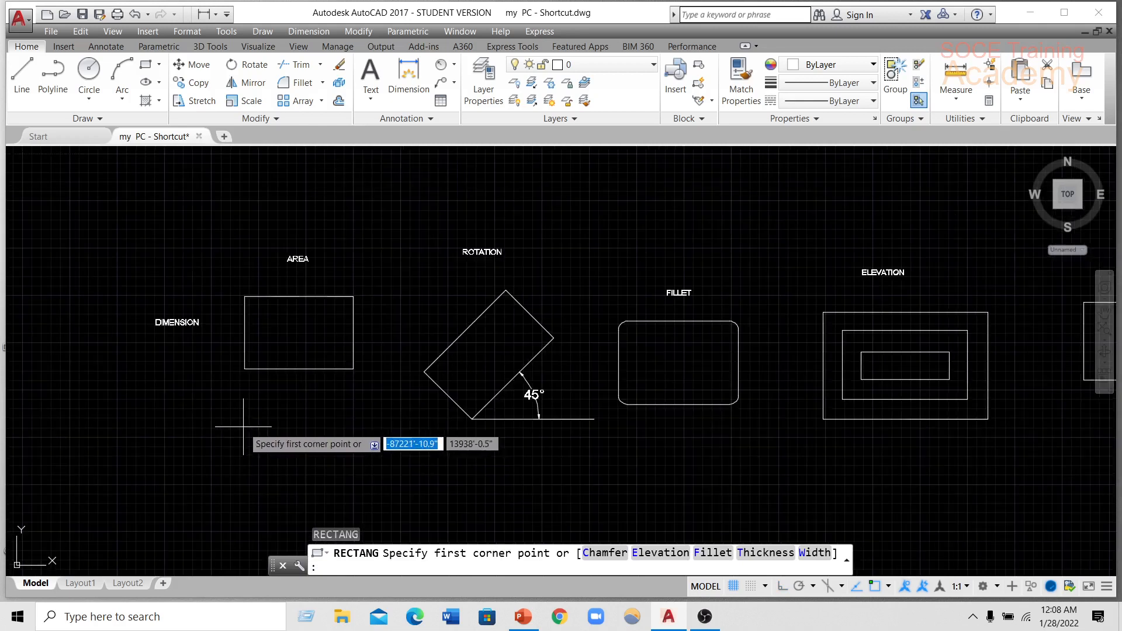
left_click(243, 427)
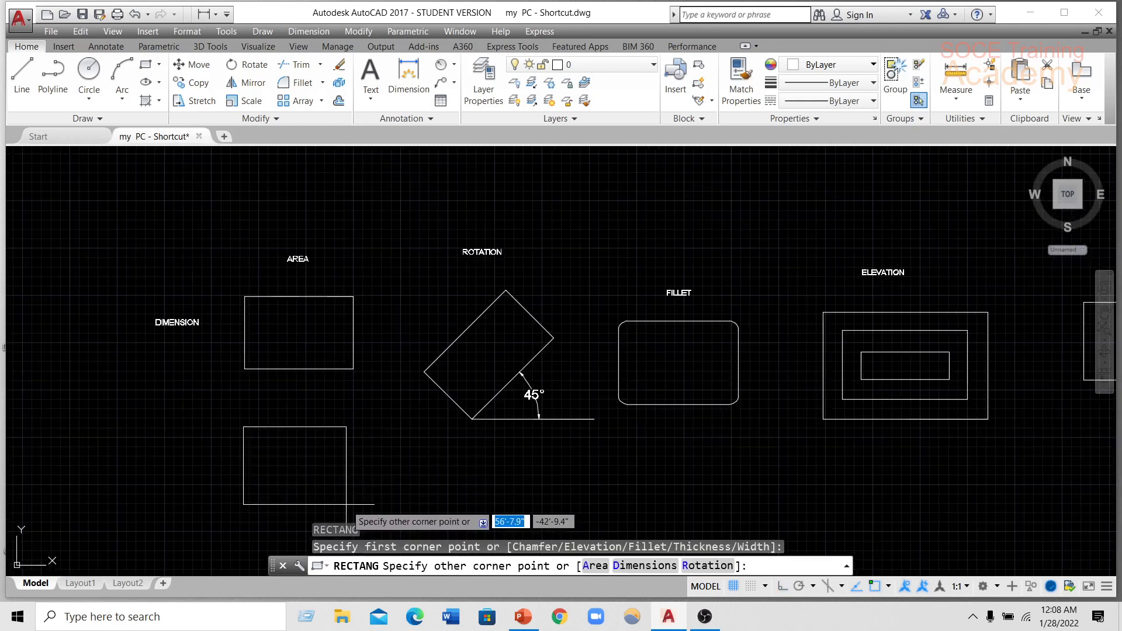
left_click(365, 501)
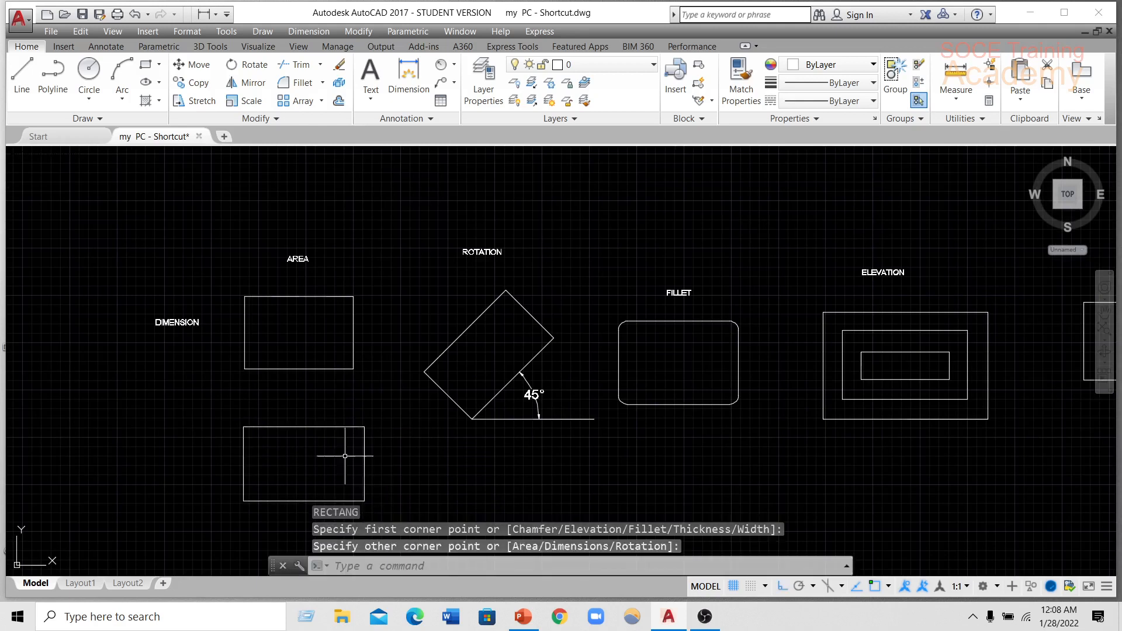
Dimension the height of the new rectangle along its left edge, placing the dimension line outside to the left.
left_click(416, 71)
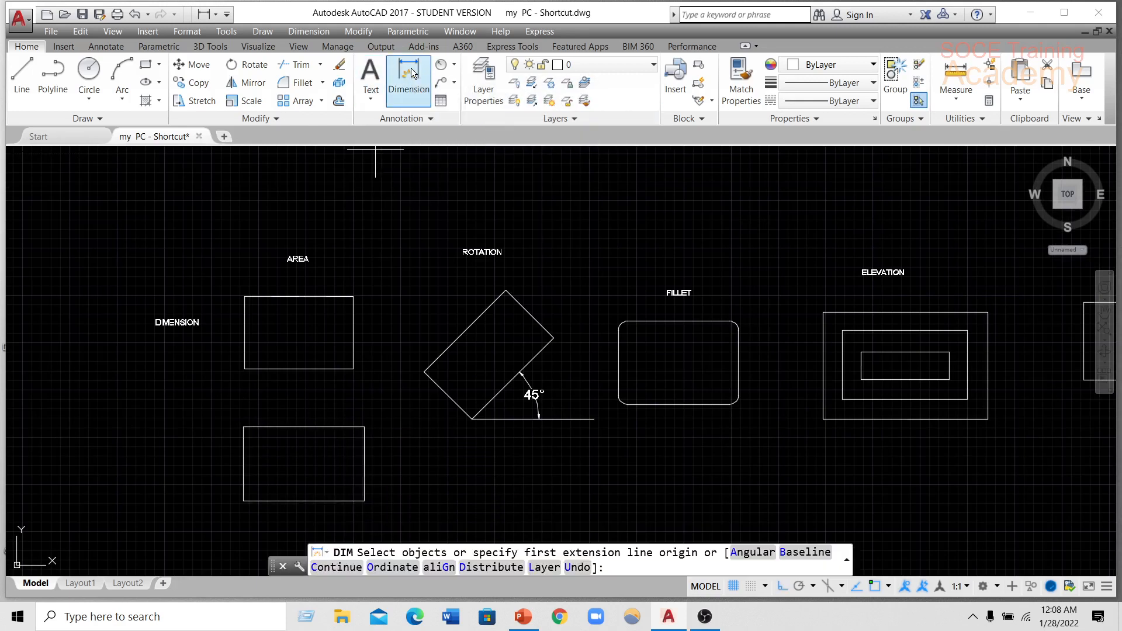
left_click(243, 428)
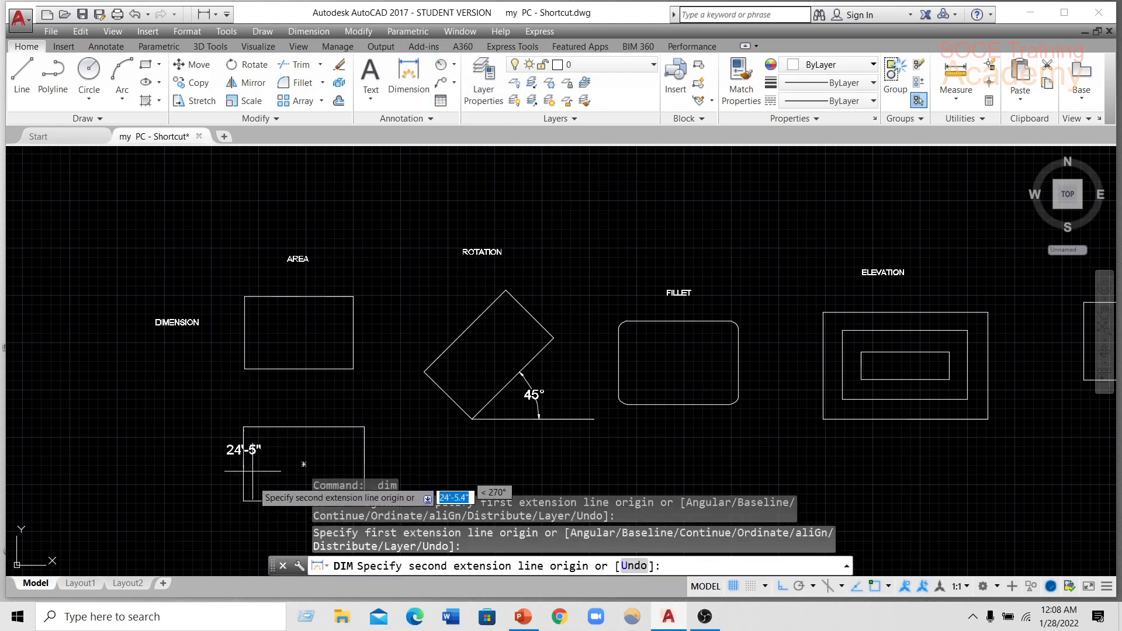
left_click(243, 501)
left_click(171, 465)
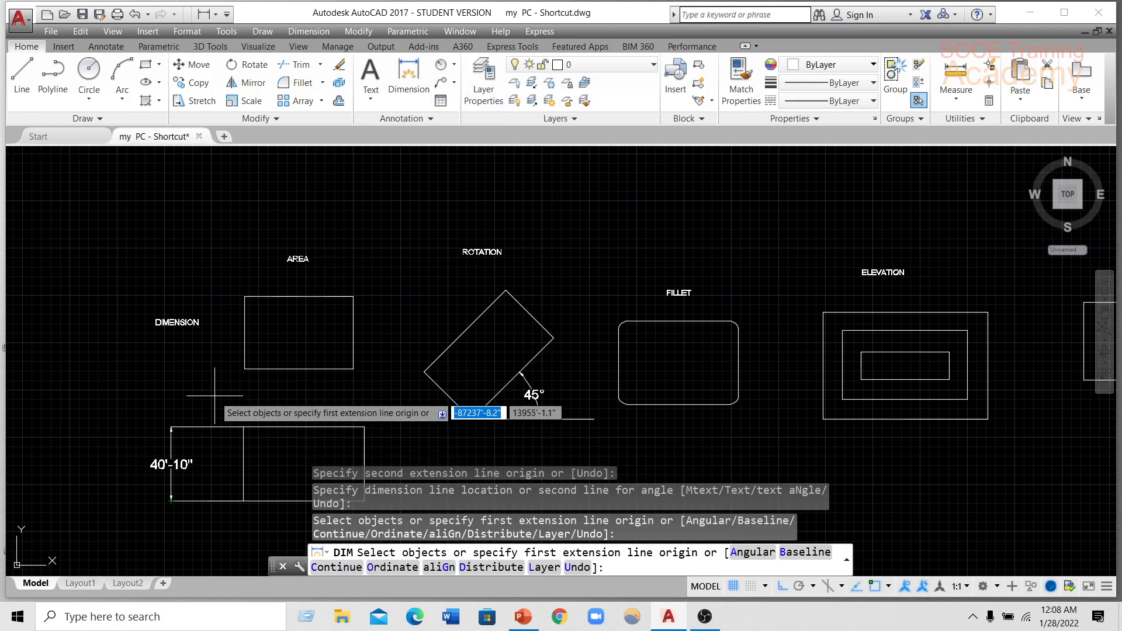
key("Escape")
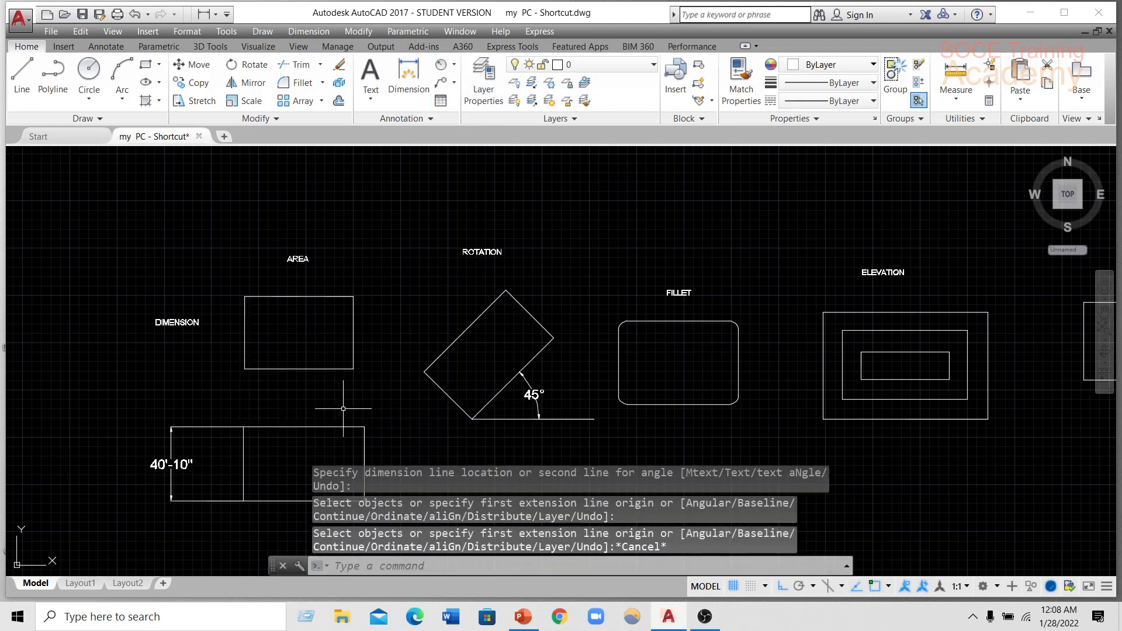
Dimension the width of the new rectangle along its upper edge, placing the dimension line just above it.
middle_click_drag(326, 401, 321, 326)
middle_click_drag(498, 349, 450, 376)
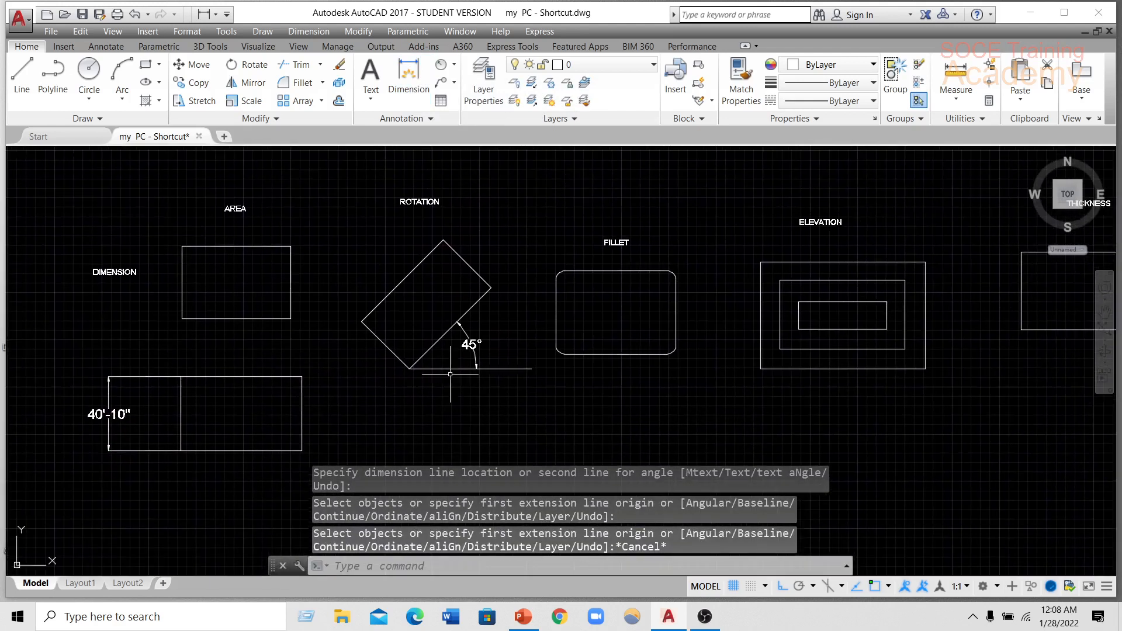
left_click(409, 73)
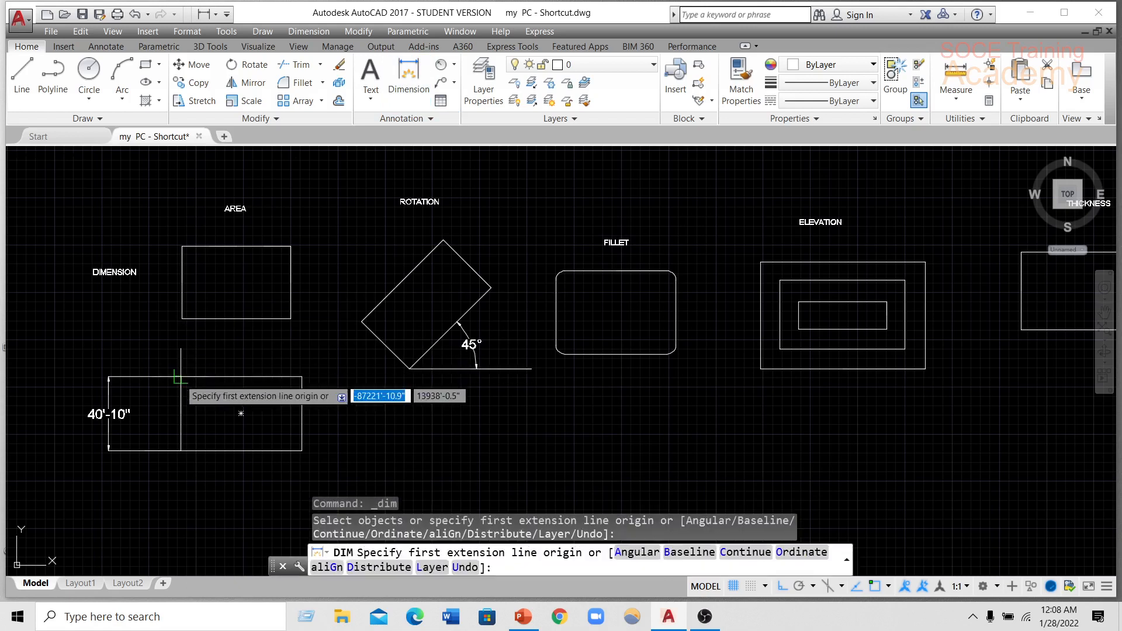
left_click(181, 377)
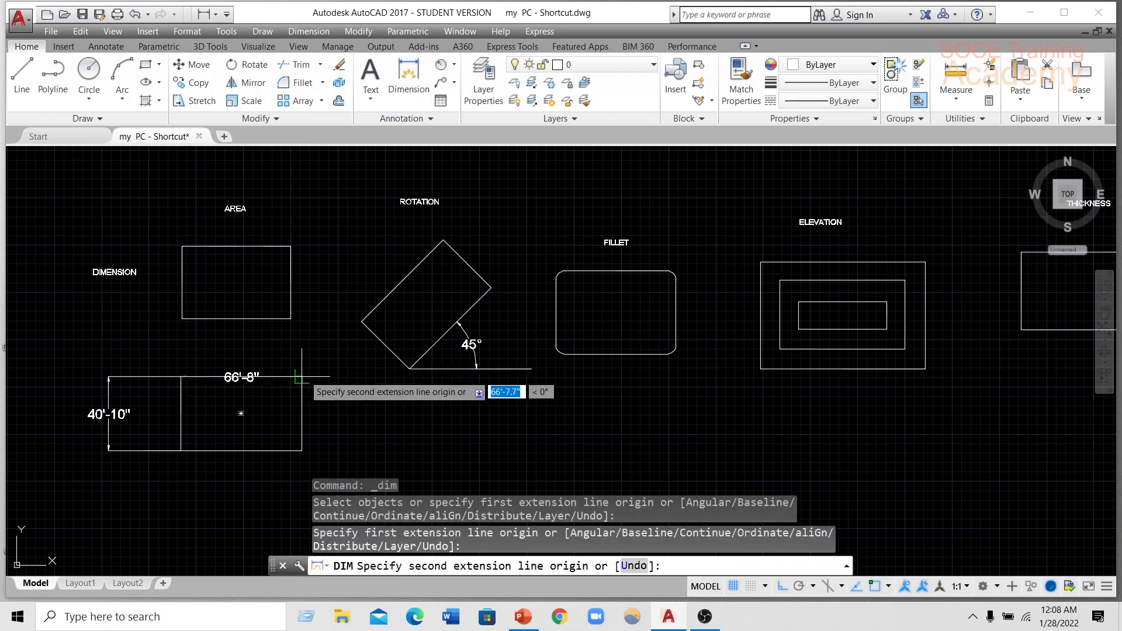
left_click(301, 377)
left_click(297, 353)
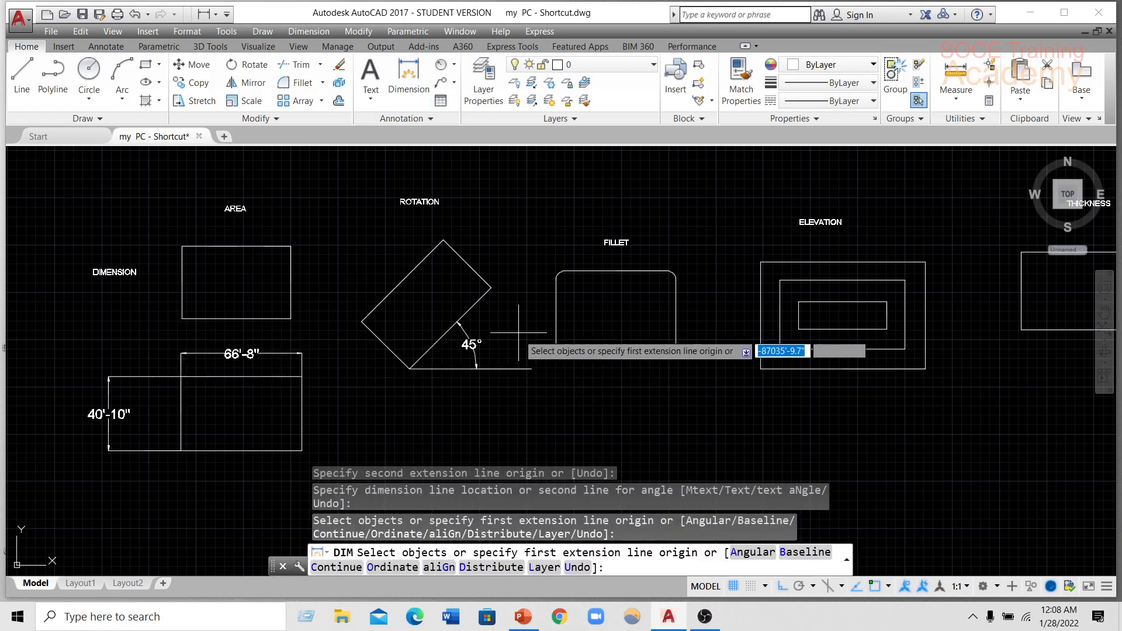
middle_click_drag(488, 357, 443, 350)
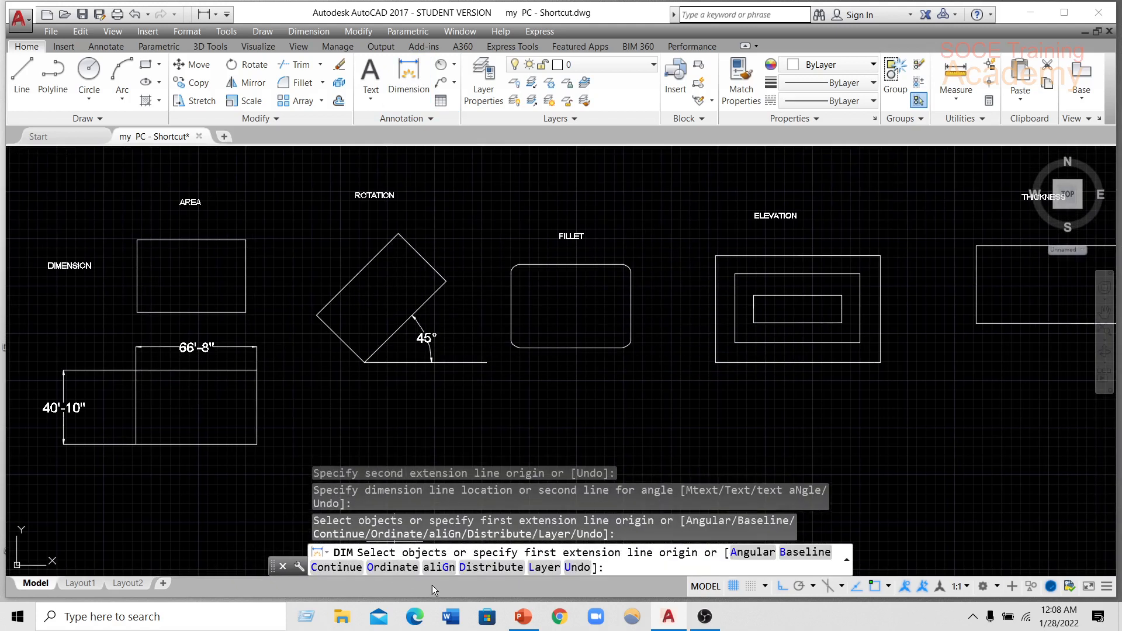
key("Escape")
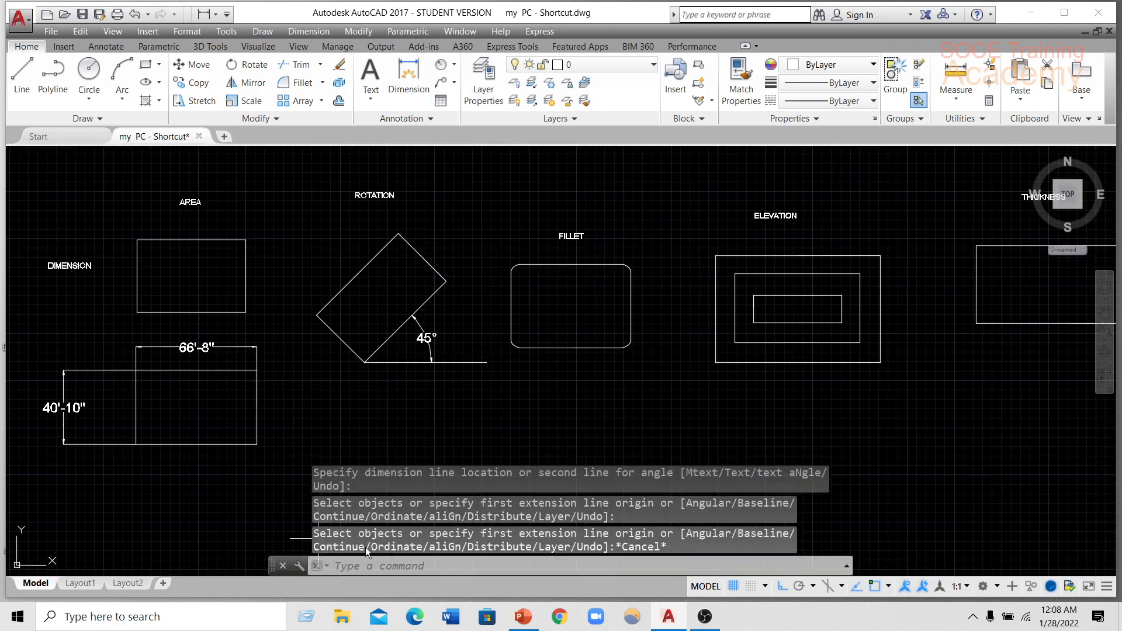
Draw a rectangle with a rotation angle of 45 degrees below the ROTATION example.
left_click(408, 564)
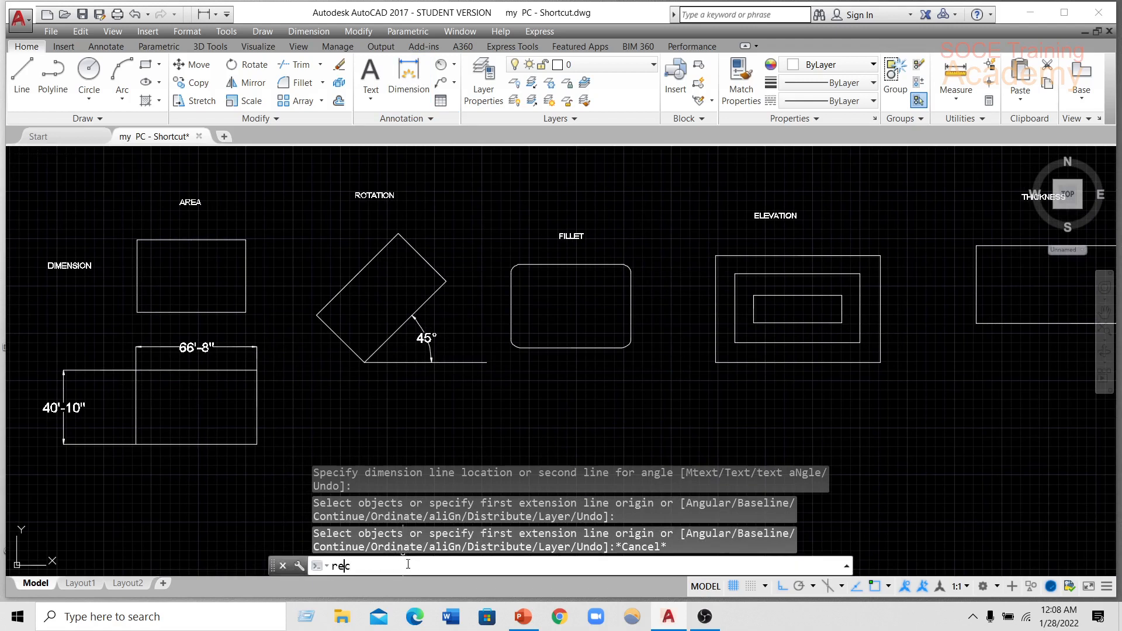
key("Return")
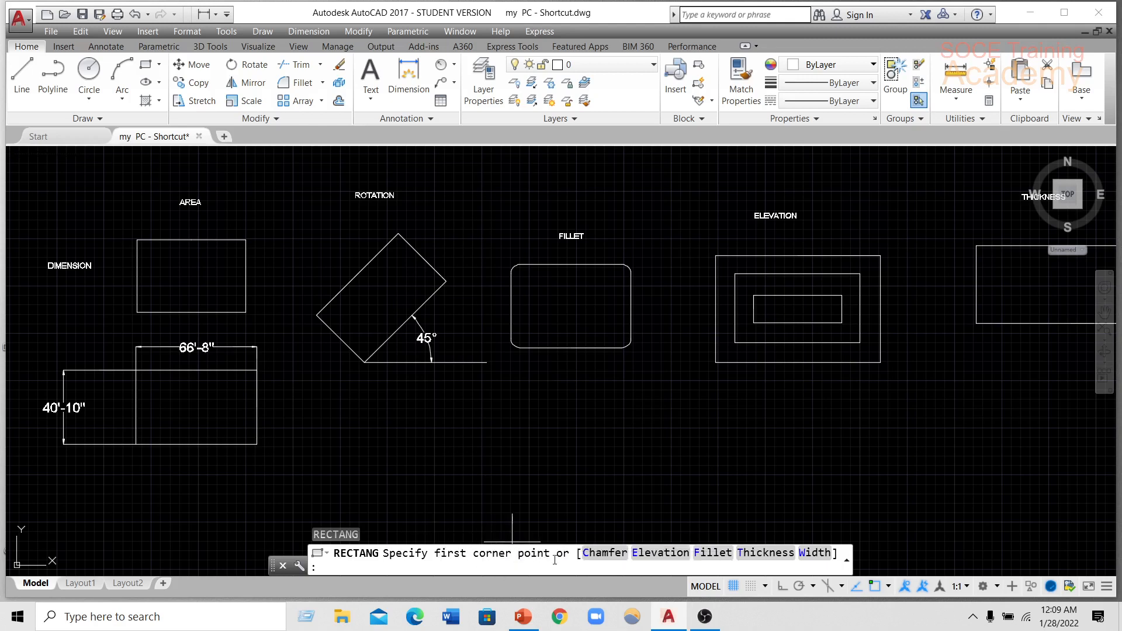
left_click(351, 489)
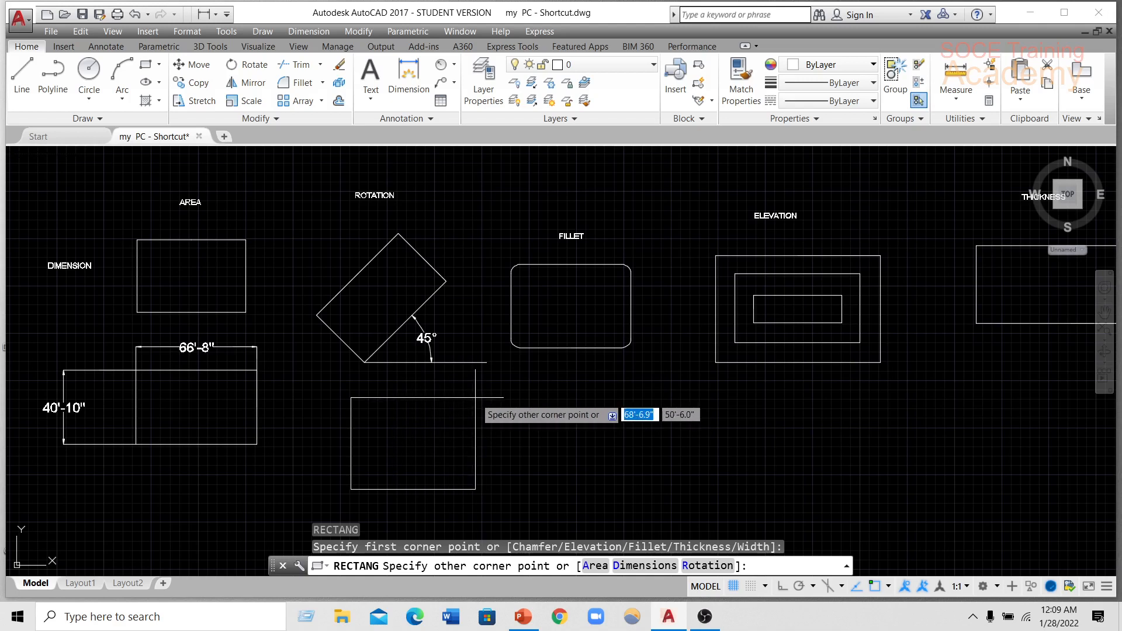
type("r")
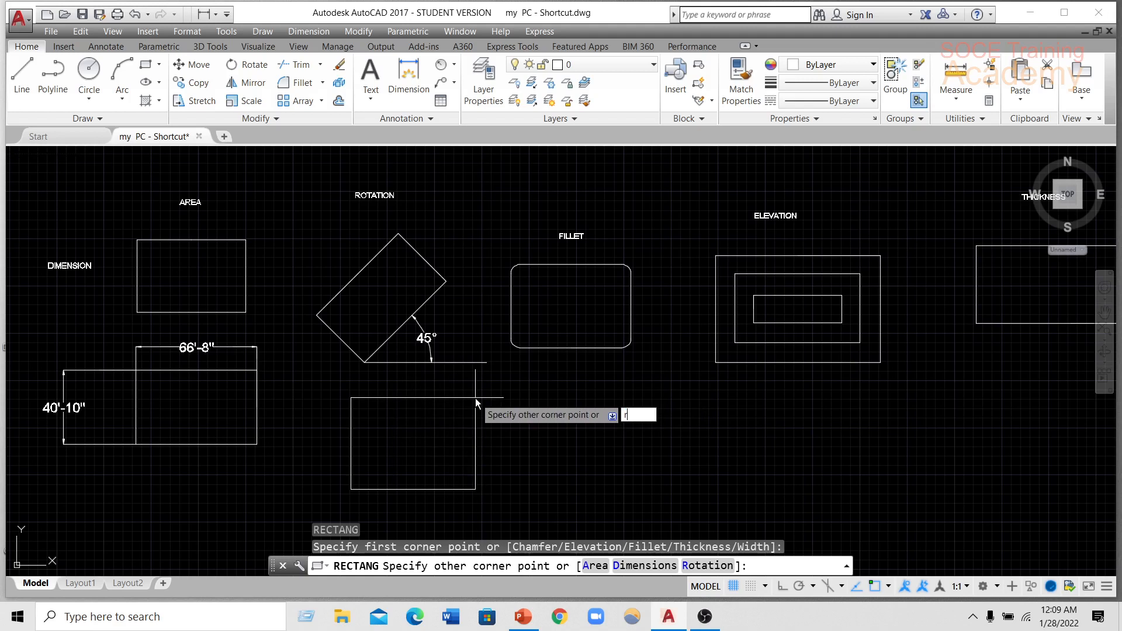
key("Return")
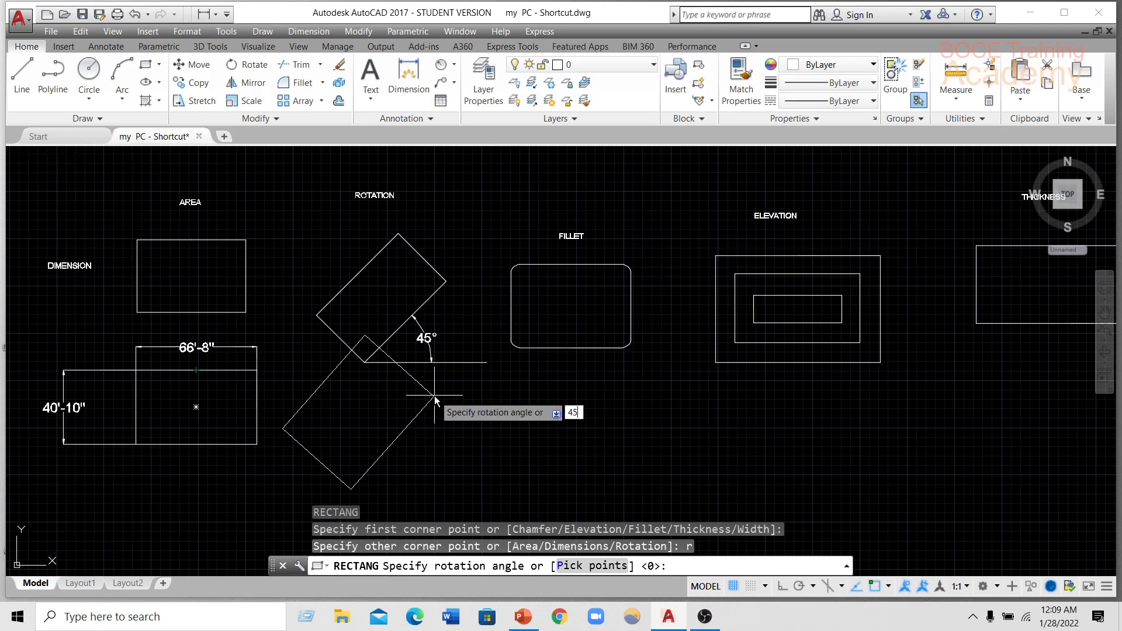
key("Return")
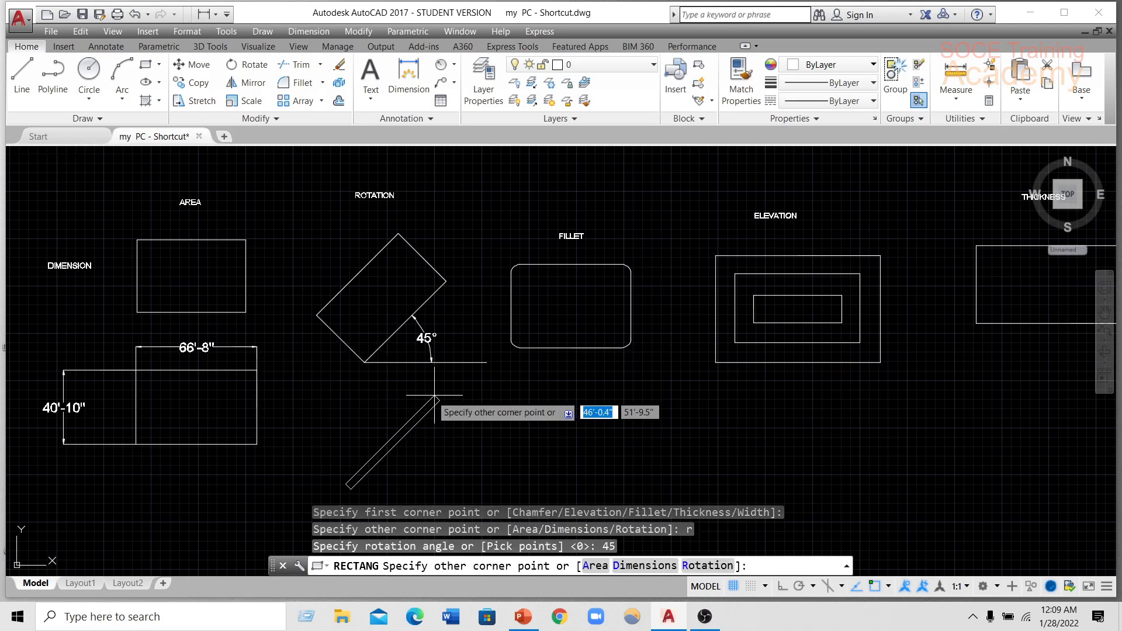
left_click(384, 379)
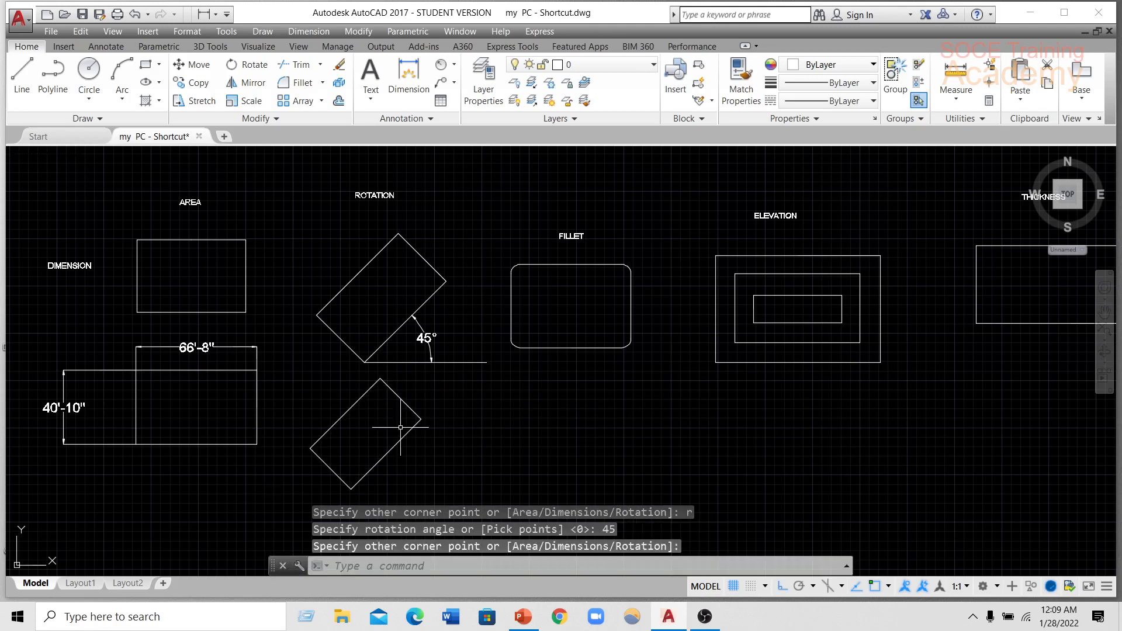
Draw a horizontal line to the right from the lowest corner of the new rotated rectangle.
scroll(401, 434, "down", 2)
scroll(376, 458, "up", 2)
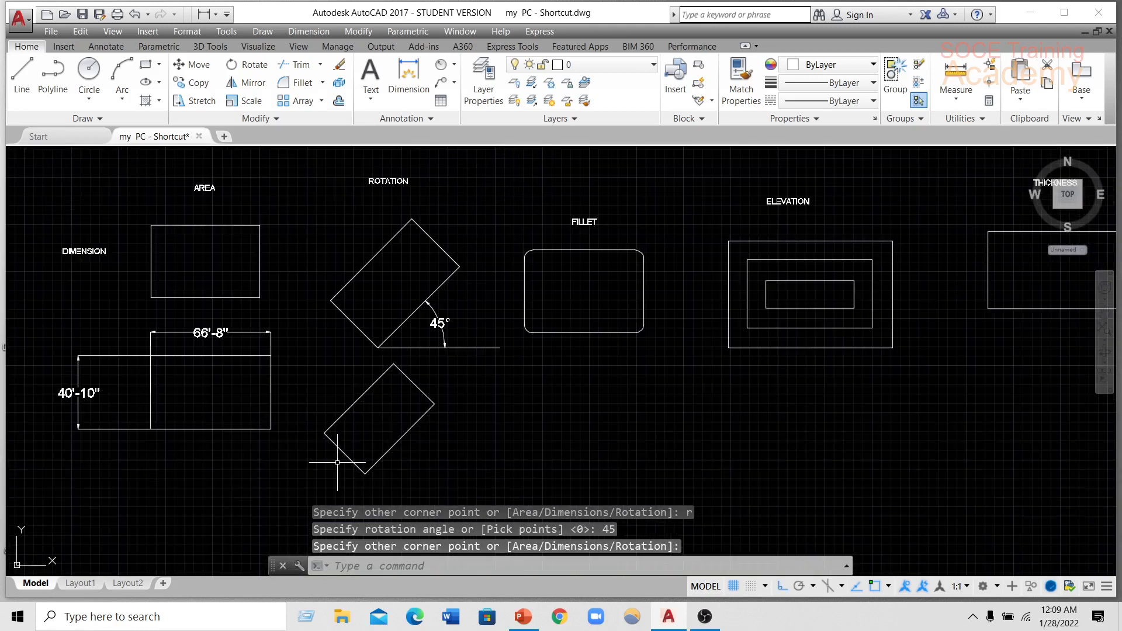
scroll(401, 408, "down", 2)
scroll(401, 409, "up", 2)
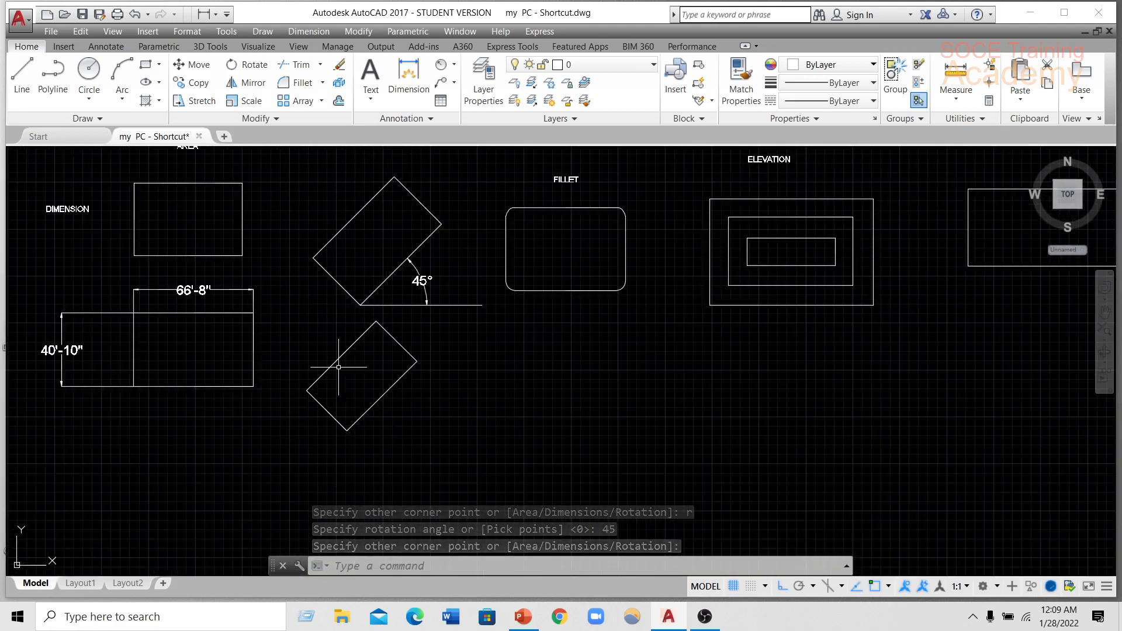
left_click(22, 73)
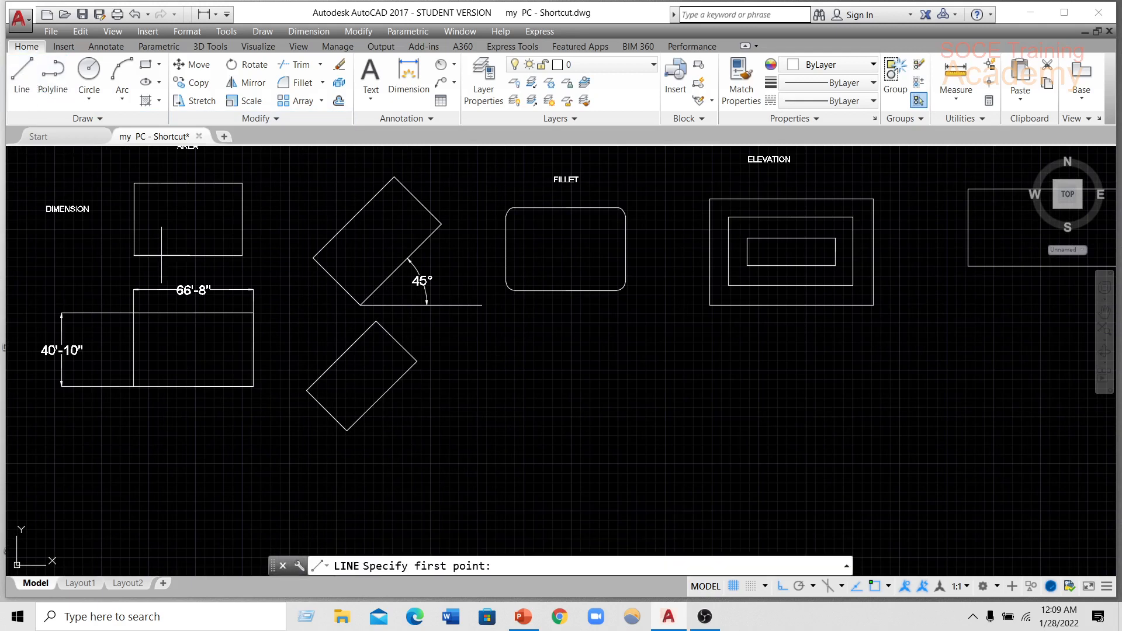
left_click(347, 431)
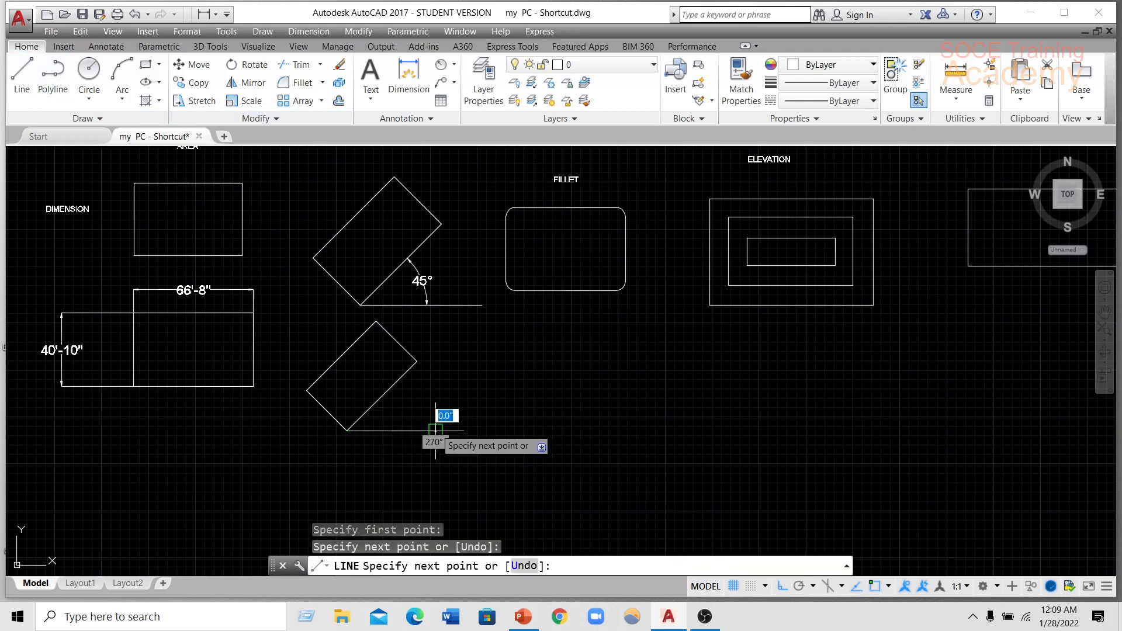
Add an angular dimension between the horizontal line and the lower-right edge of the new rotated rectangle.
left_click(455, 65)
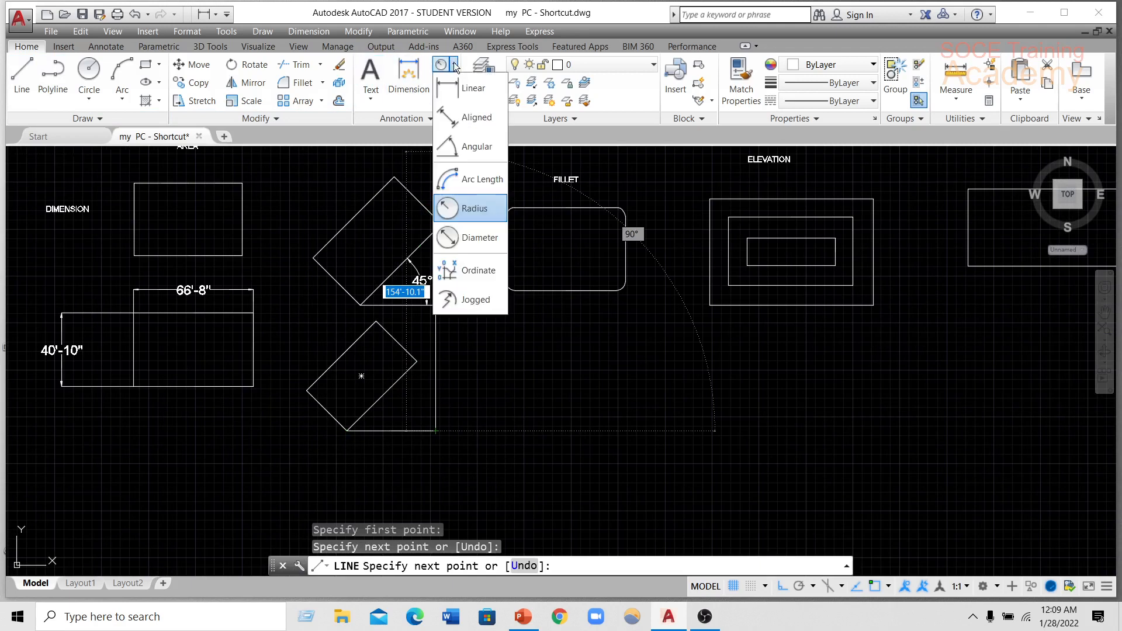
left_click(466, 148)
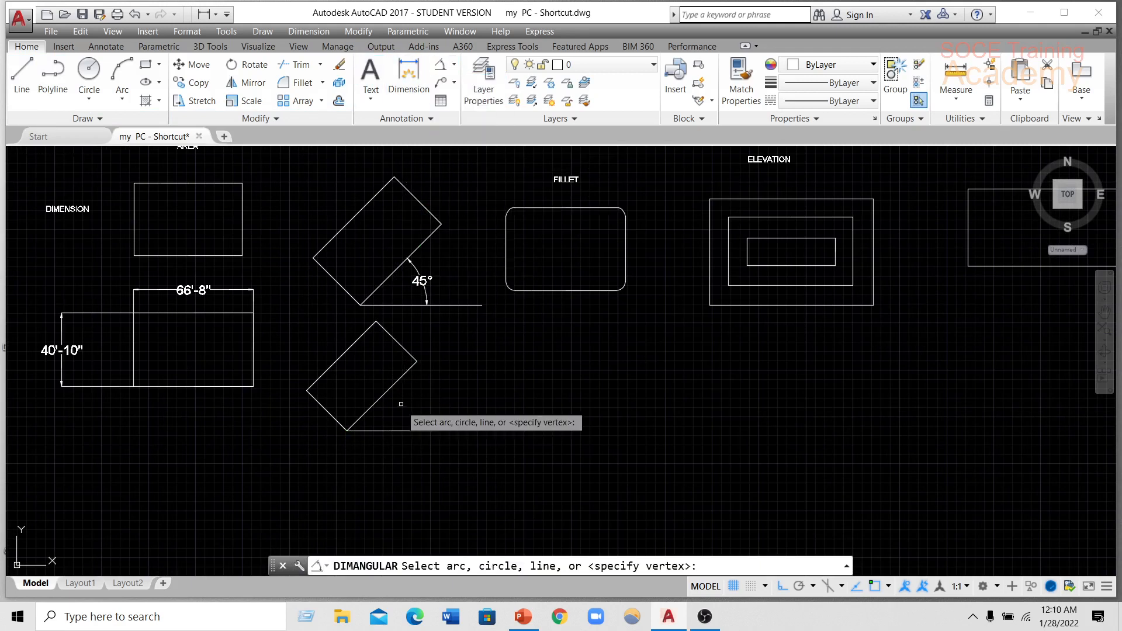
left_click(373, 431)
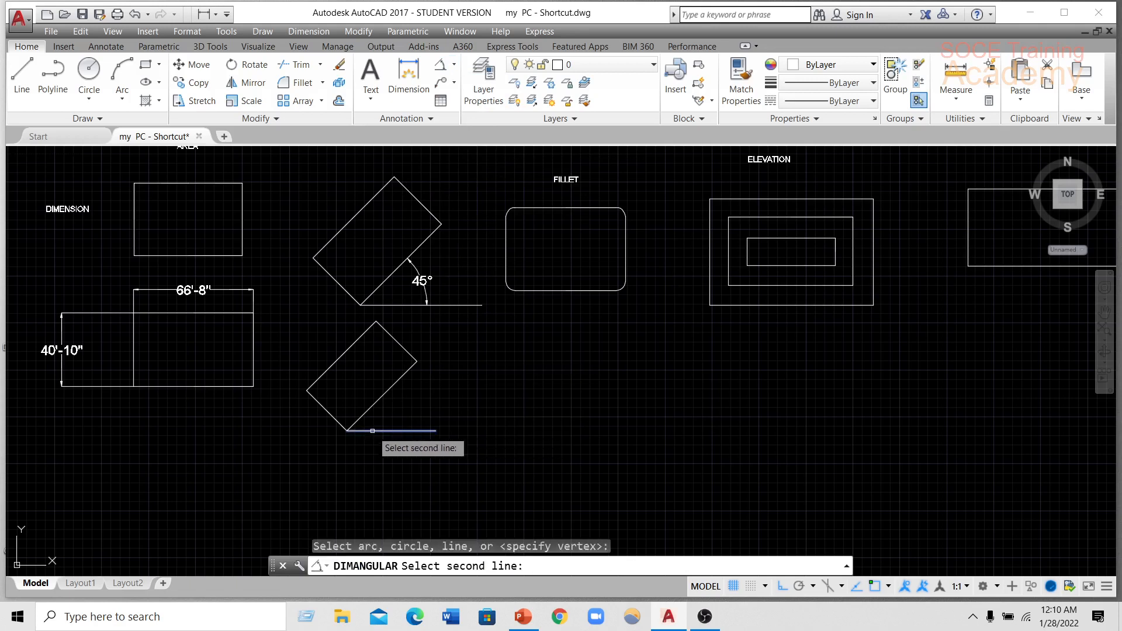
left_click(381, 398)
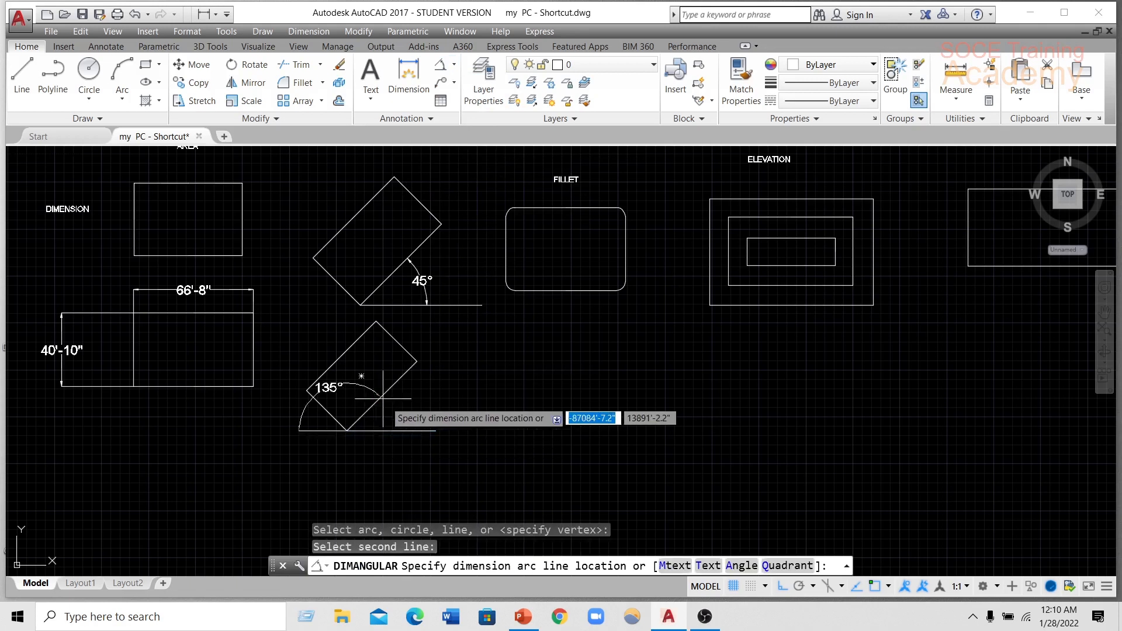
left_click(423, 402)
scroll(425, 402, "up", 4)
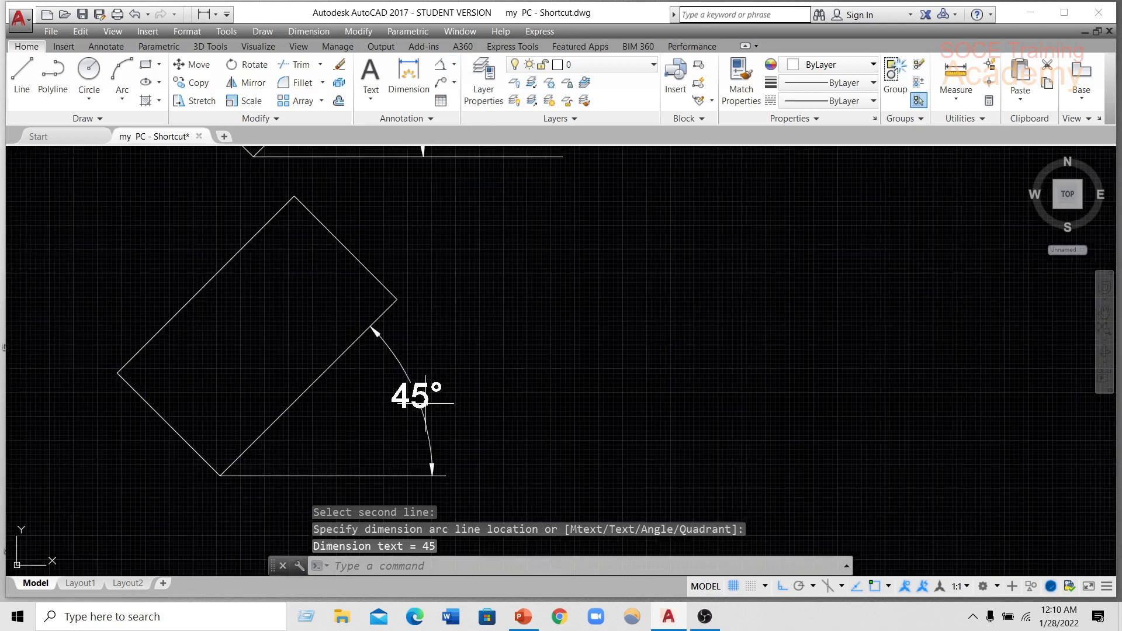
scroll(423, 402, "down", 2)
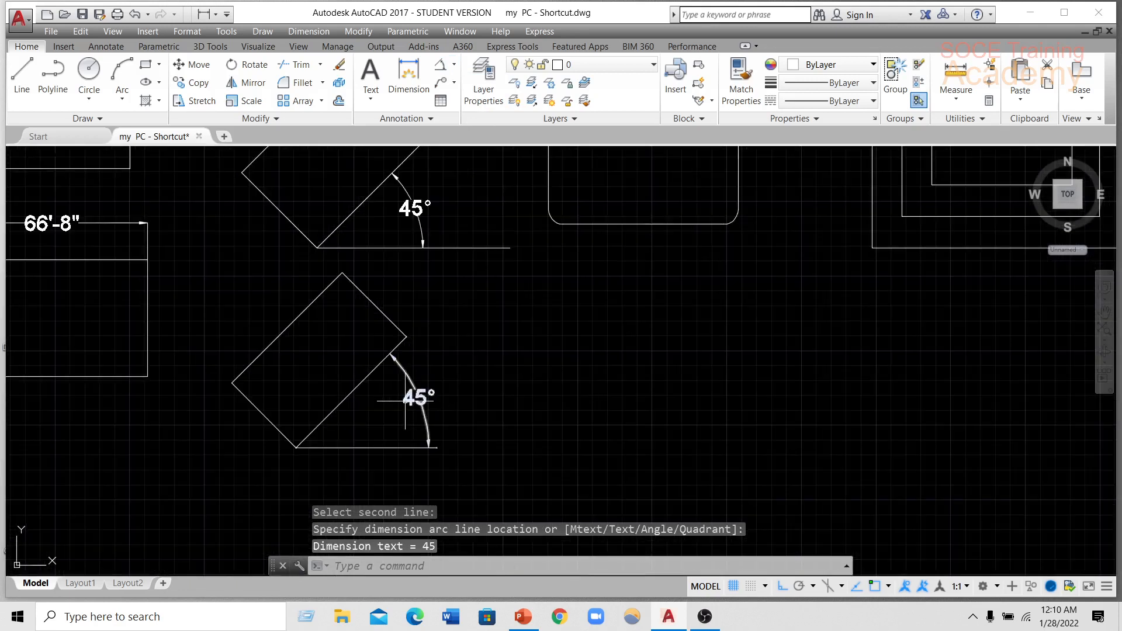
scroll(405, 401, "down", 2)
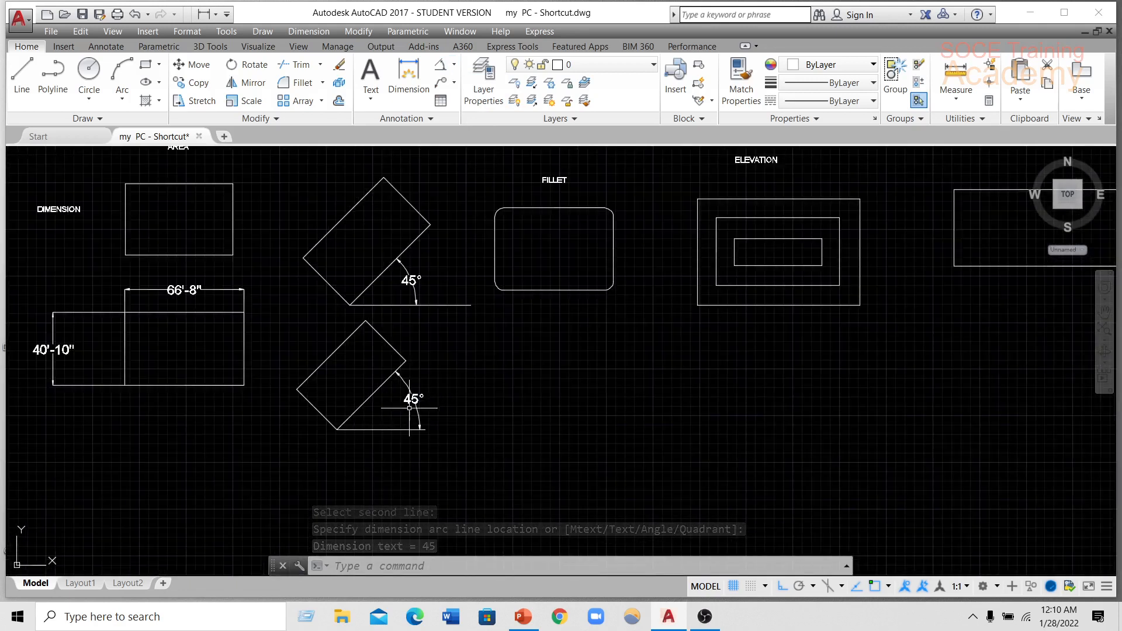
scroll(397, 392, "up", 3)
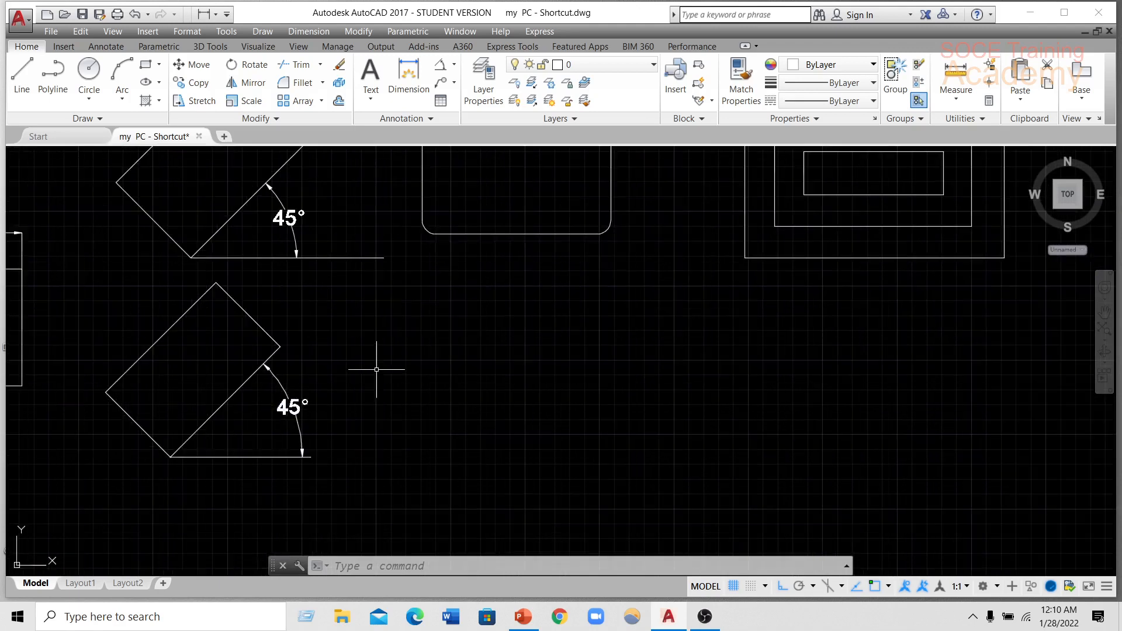
scroll(333, 441, "down", 3)
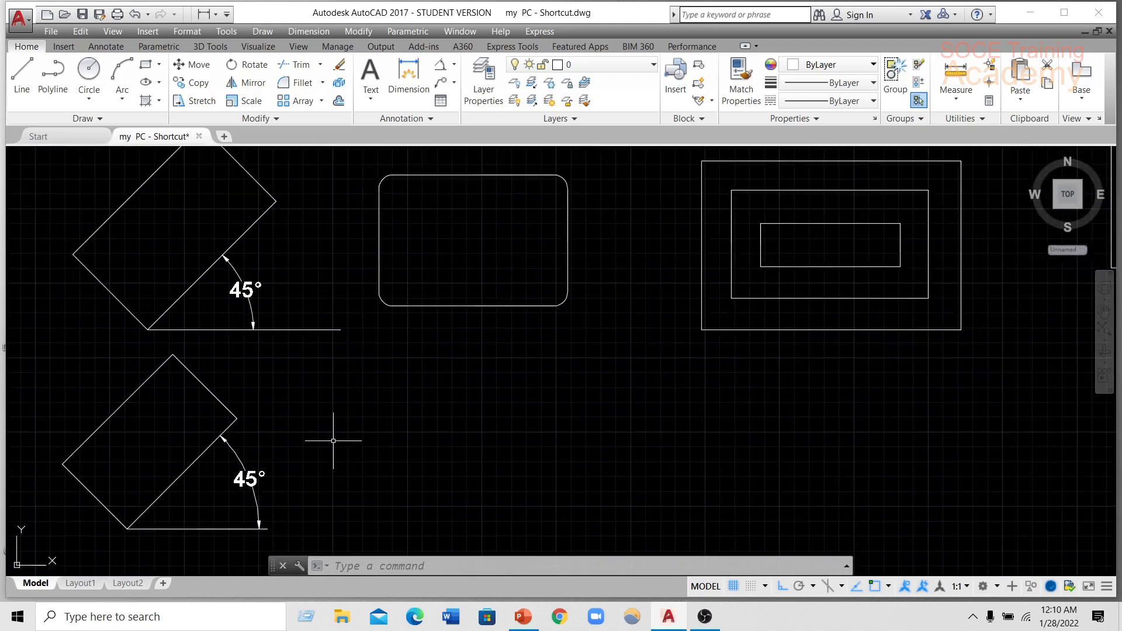
Reset the rectangle command's rotation angle to 0 without completing a rectangle.
left_click(433, 567)
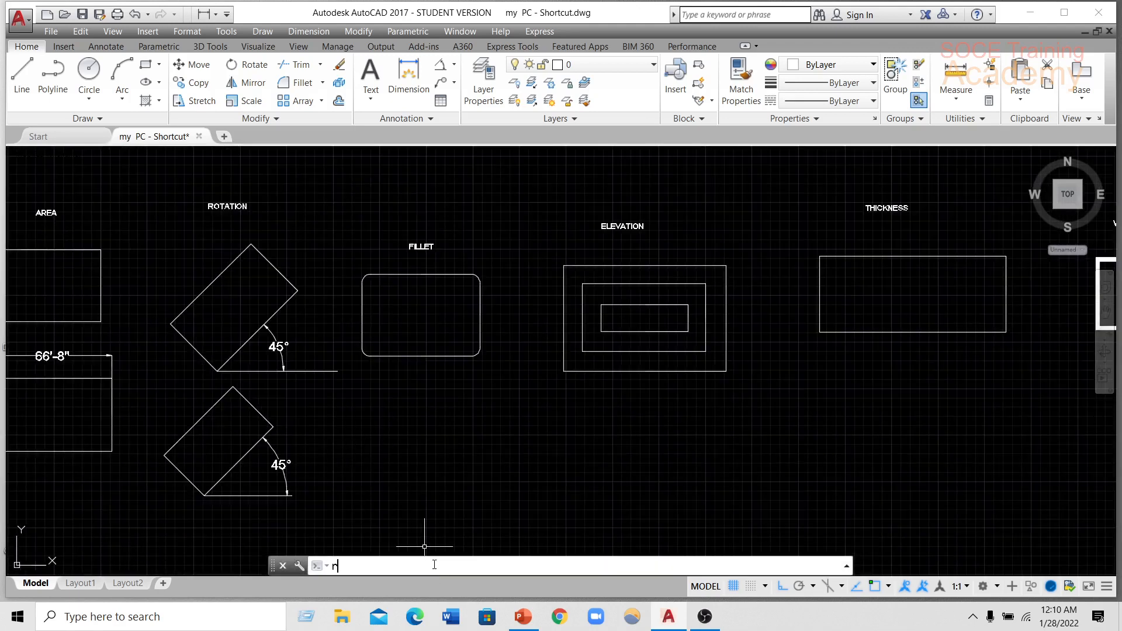
type("rec")
key("Return")
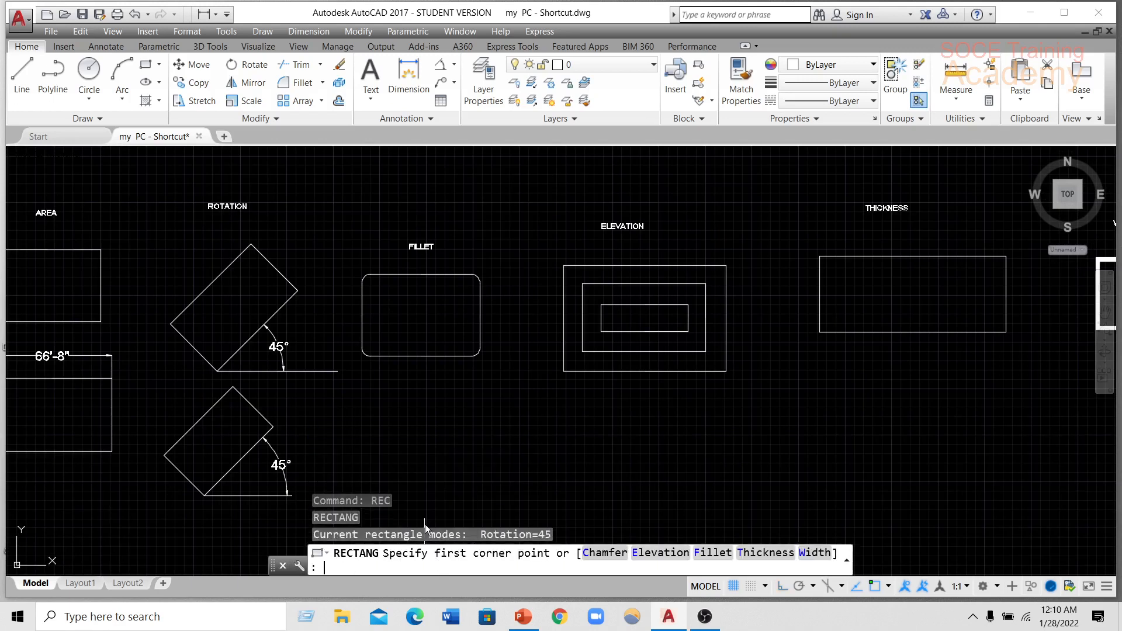
left_click(377, 479)
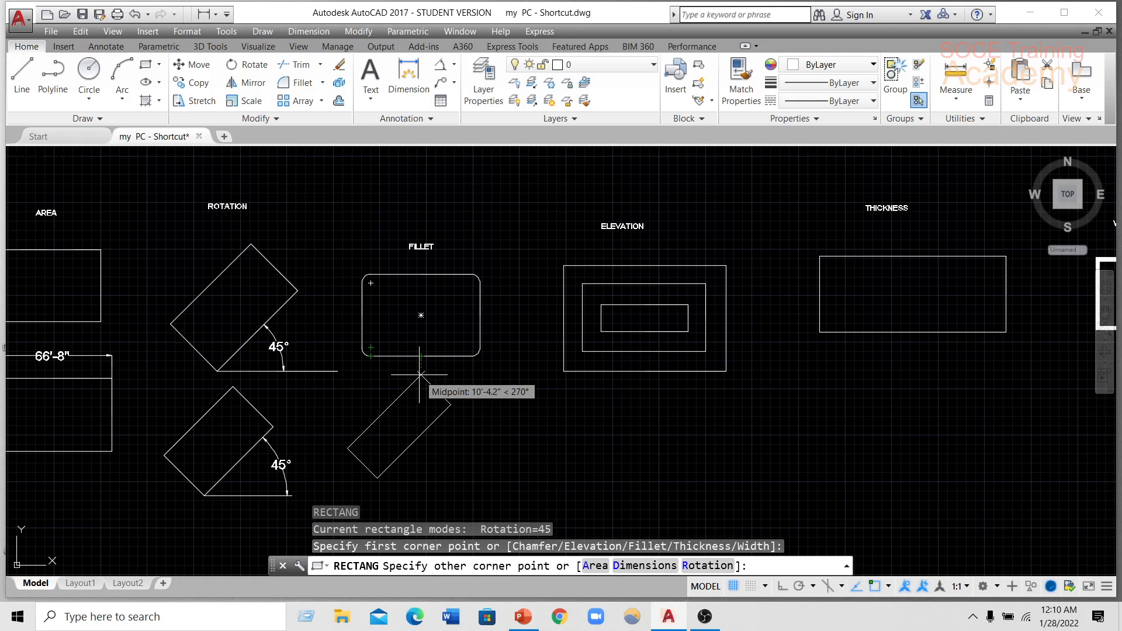
type("r")
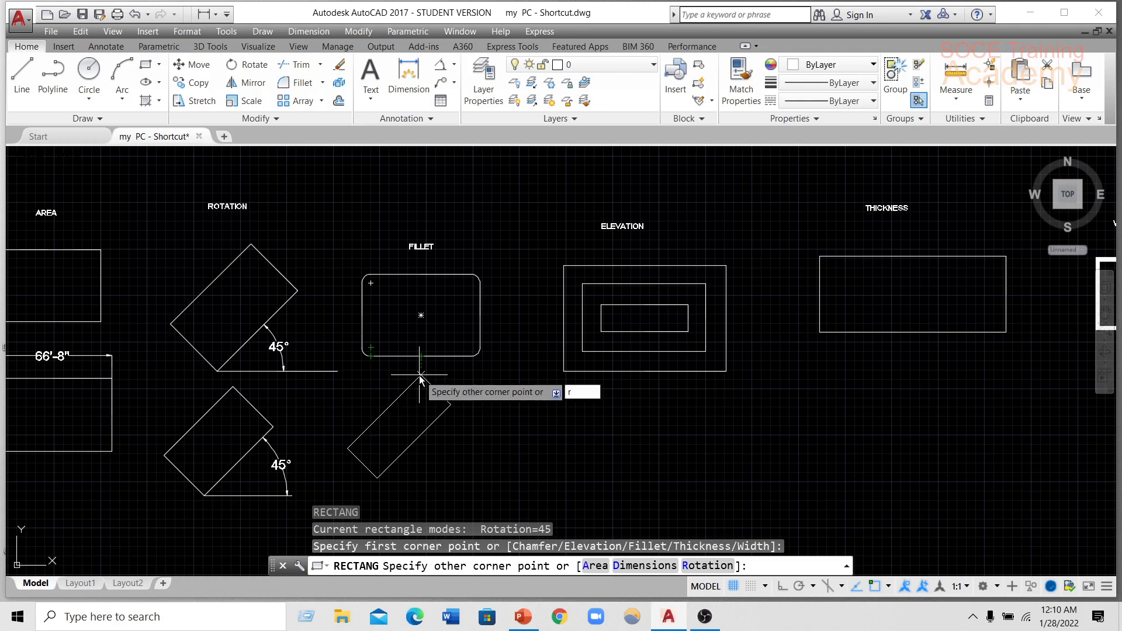
key("Return")
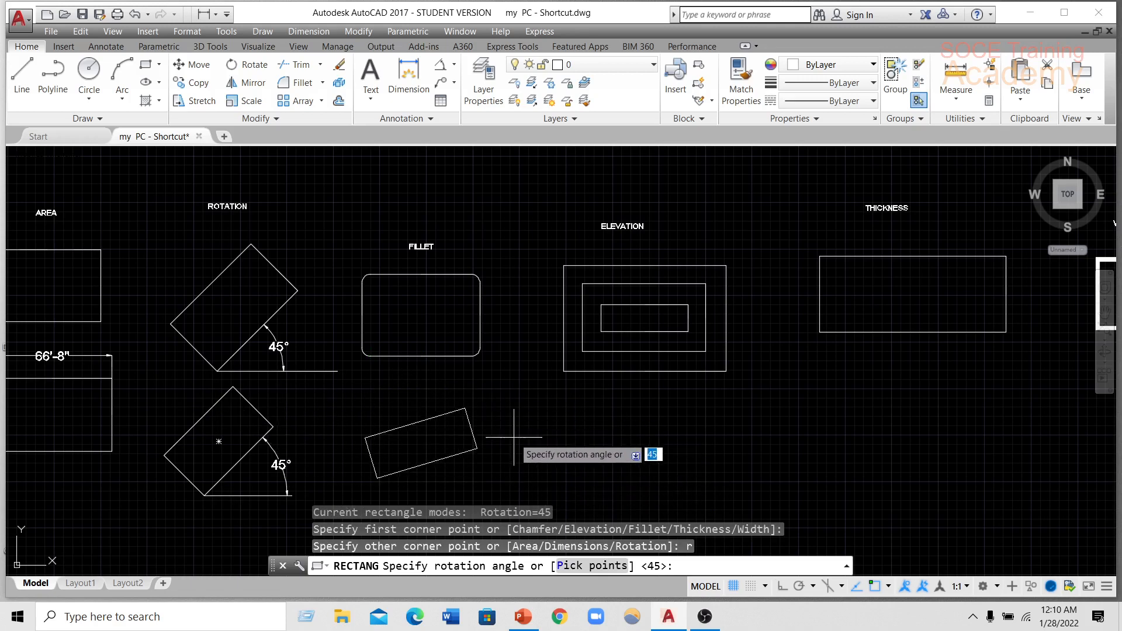
key("Return")
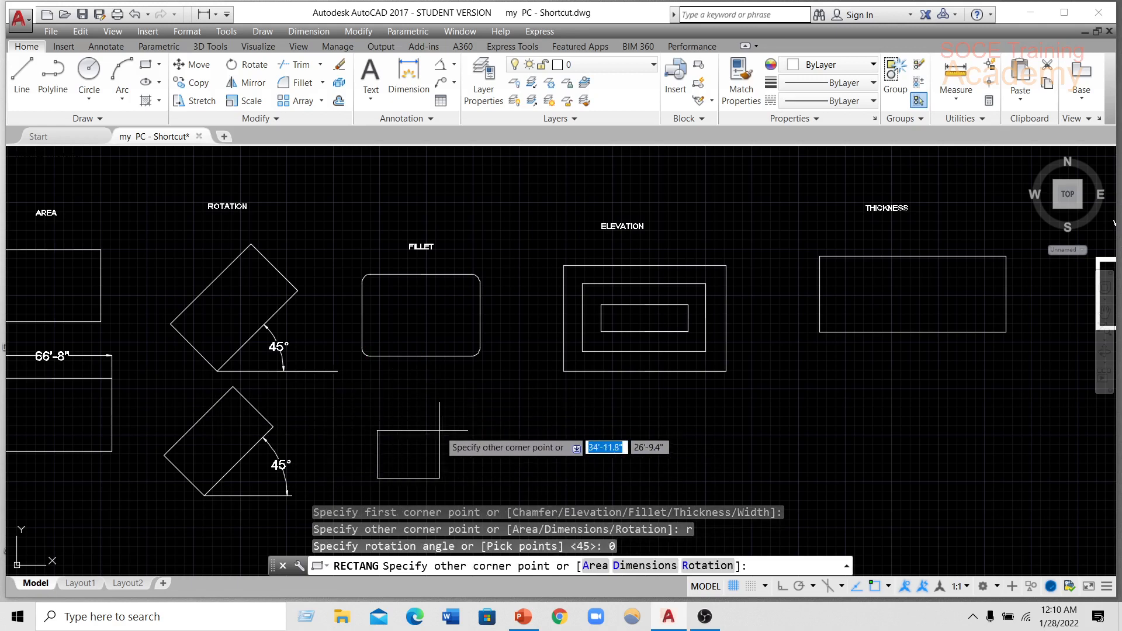
key("Escape")
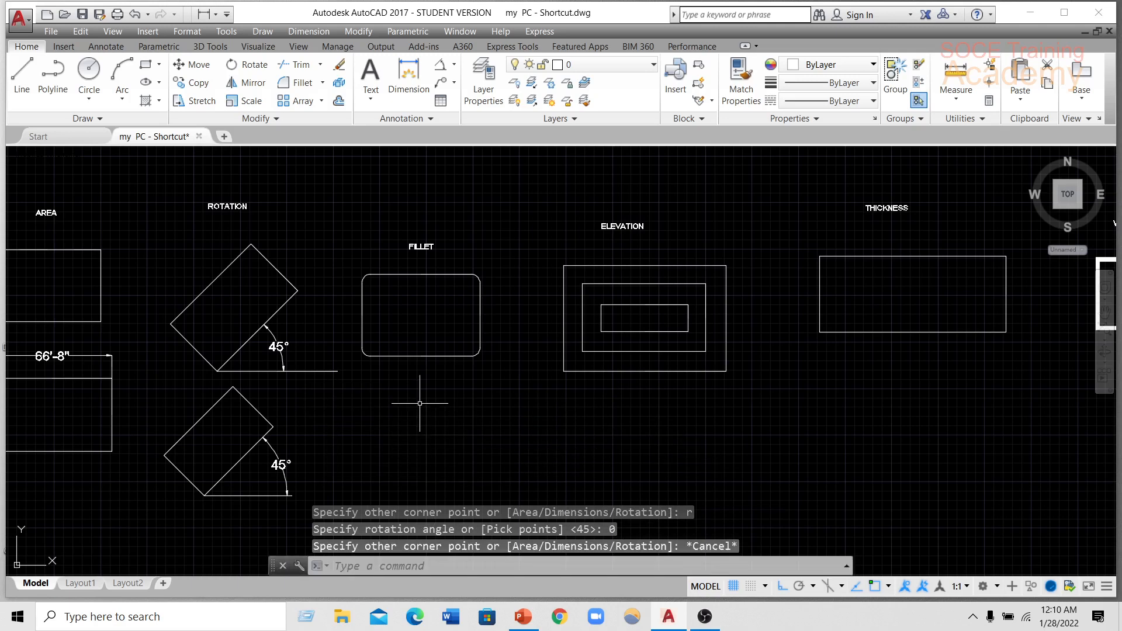
Draw a rectangle with a 6' fillet radius below the FILLET example.
scroll(394, 297, "up", 2)
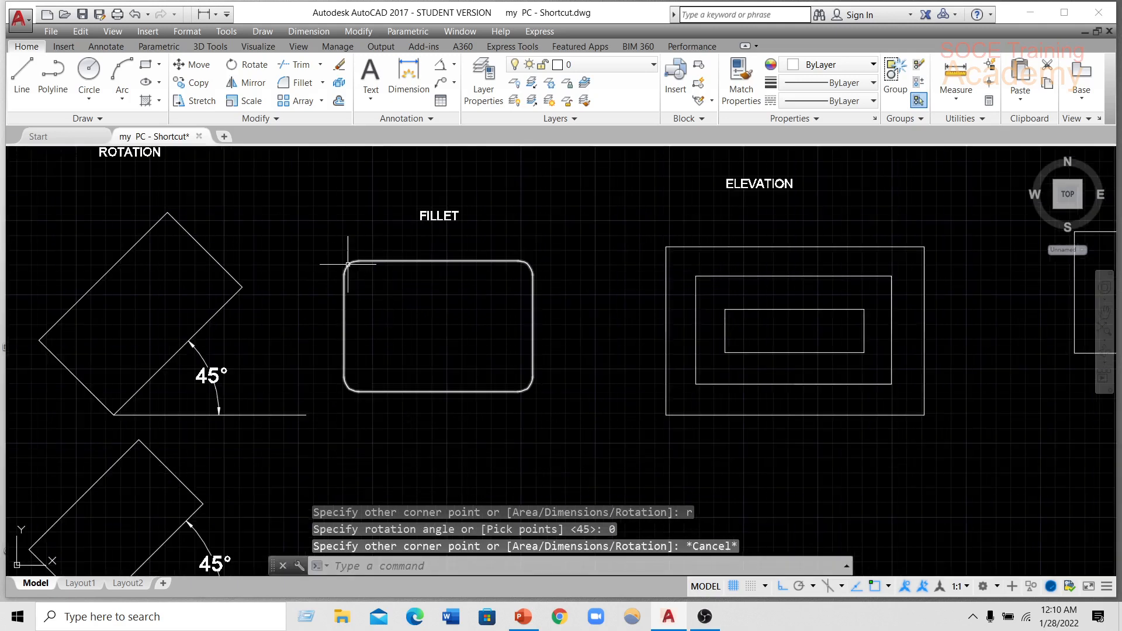
scroll(388, 264, "down", 1)
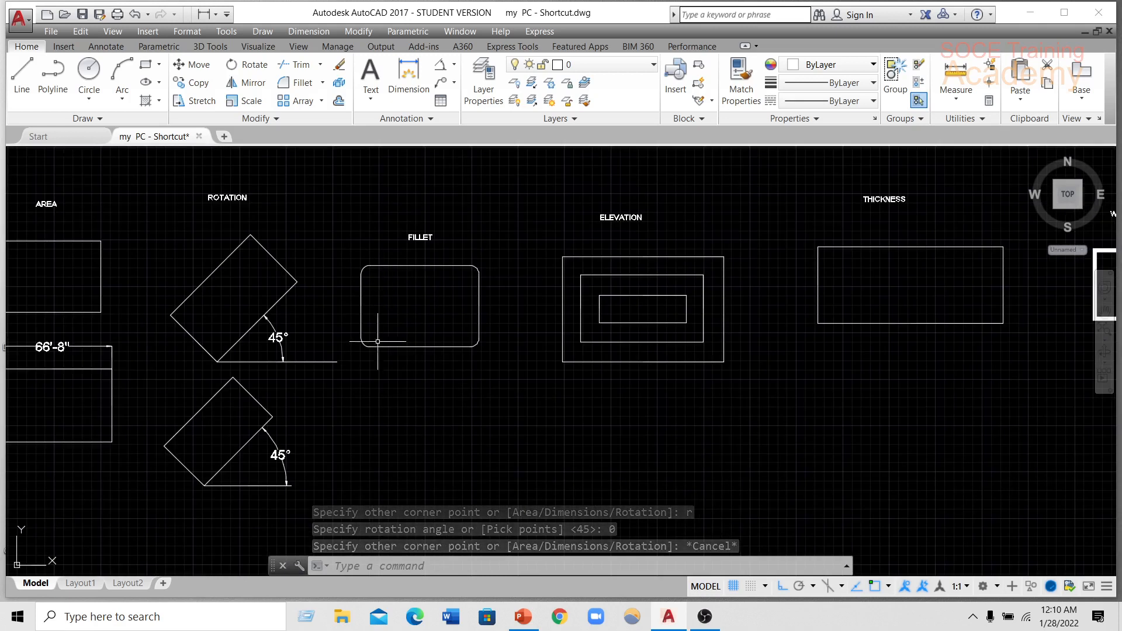
scroll(473, 386, "down", 1)
scroll(456, 383, "up", 2)
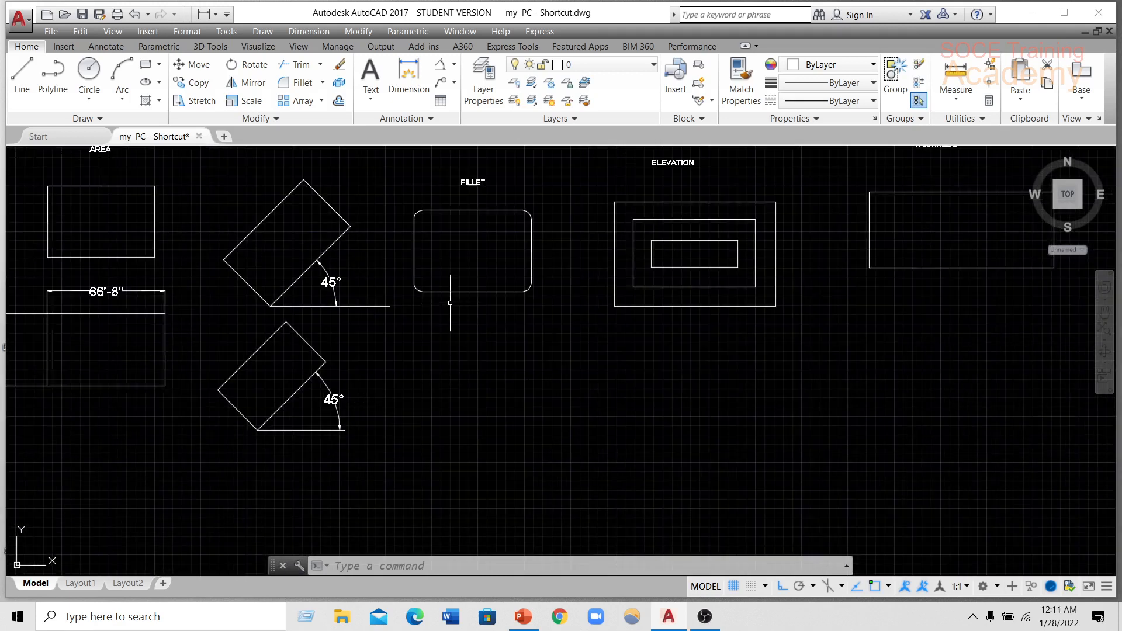
middle_click_drag(450, 303, 408, 341)
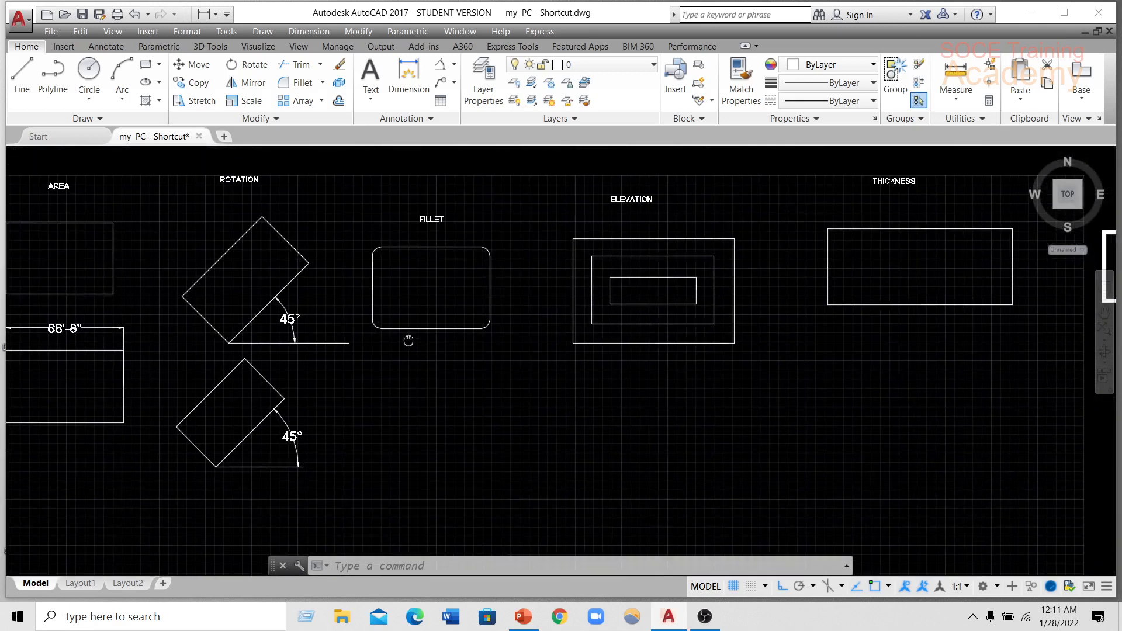
left_click(391, 568)
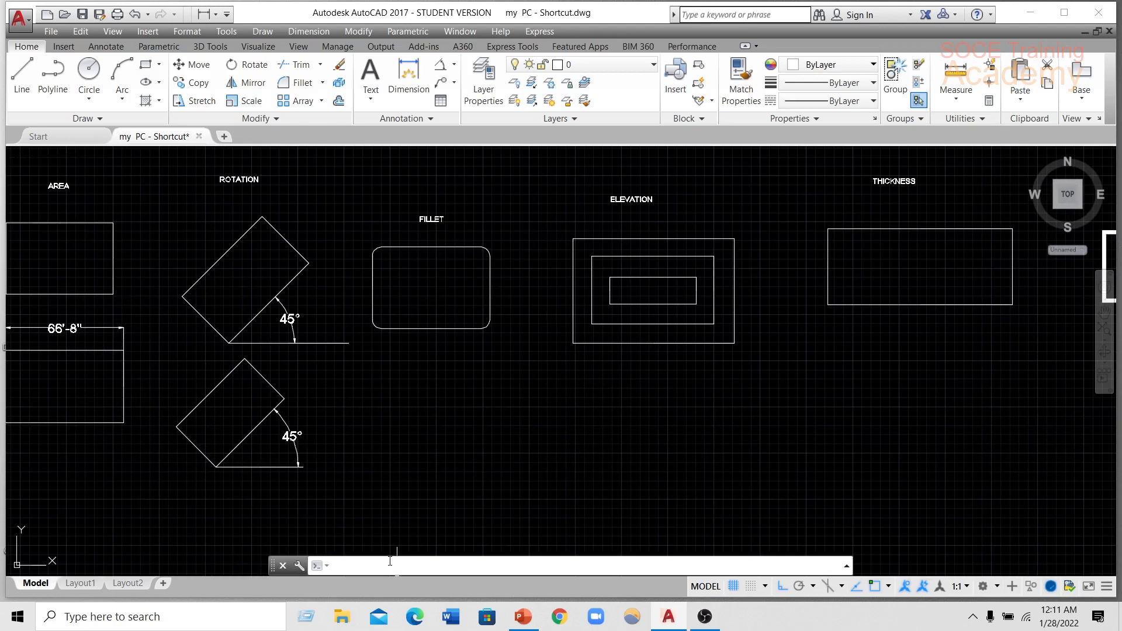
key("Return")
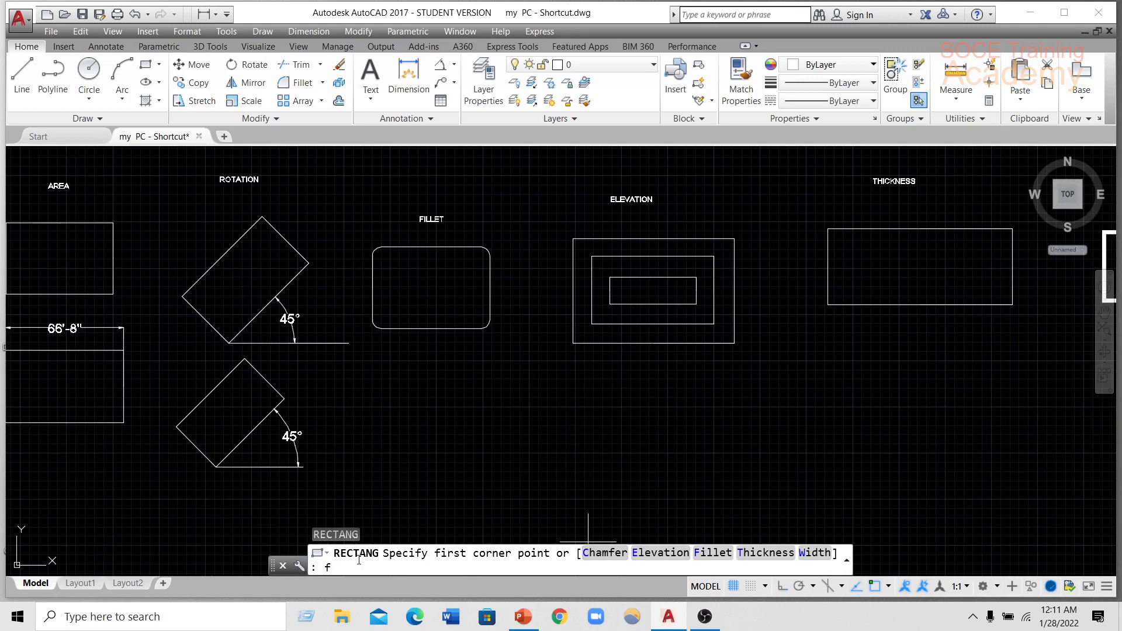
key("Return")
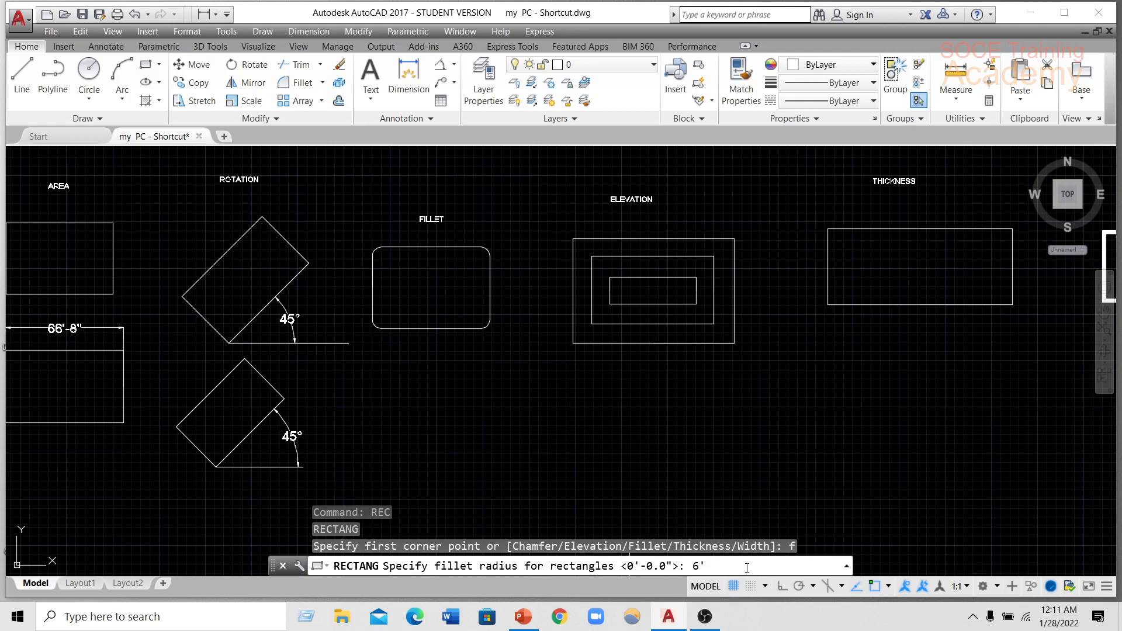
key("Return")
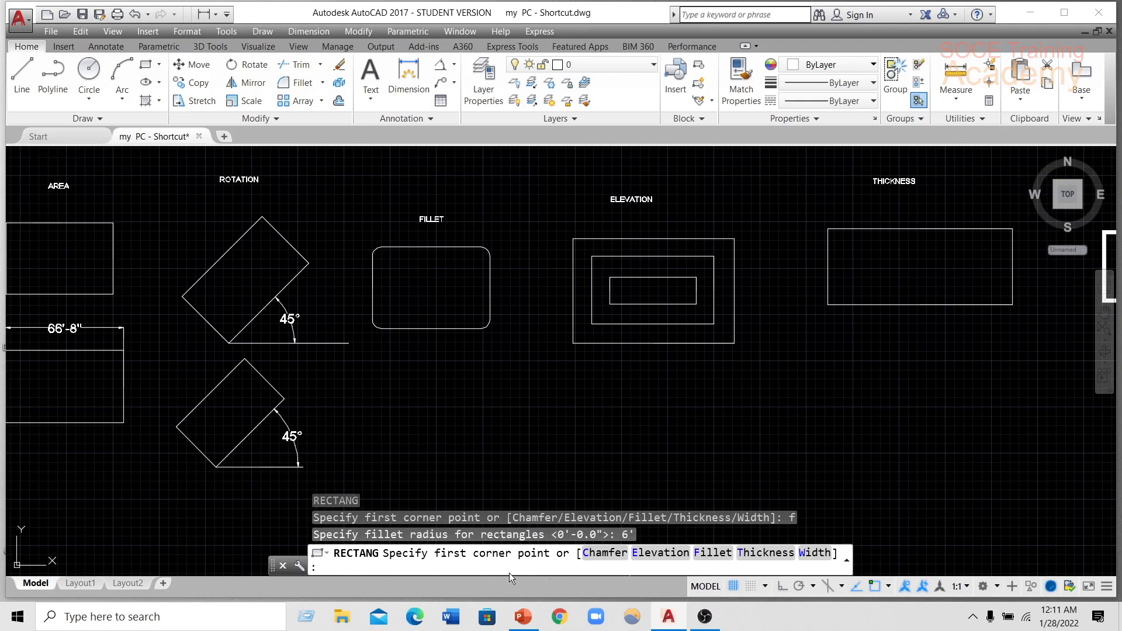
left_click(377, 391)
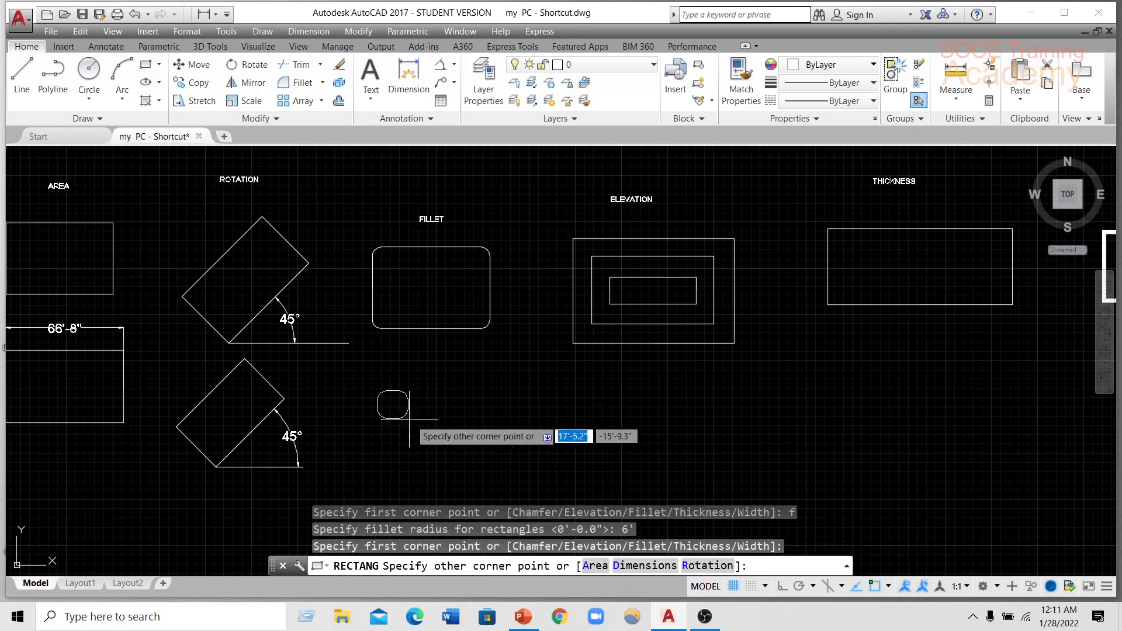
left_click(481, 459)
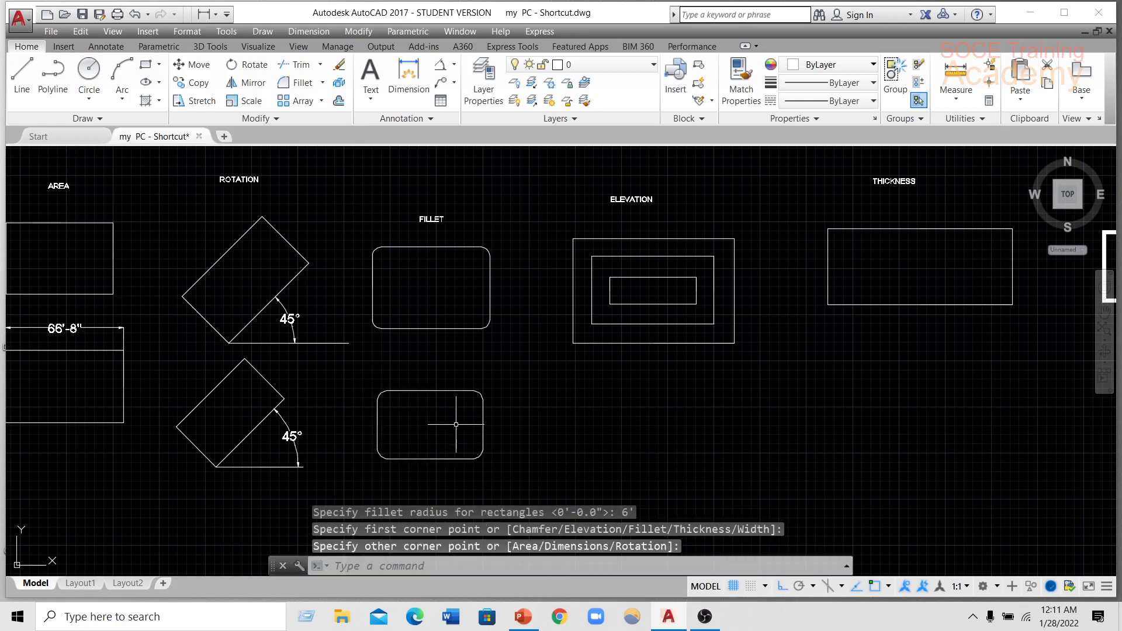
Add a radius dimension to the upper-left rounded corner of the new filleted rectangle, placing its text outside the corner.
scroll(455, 424, "up", 2)
scroll(409, 251, "up", 2)
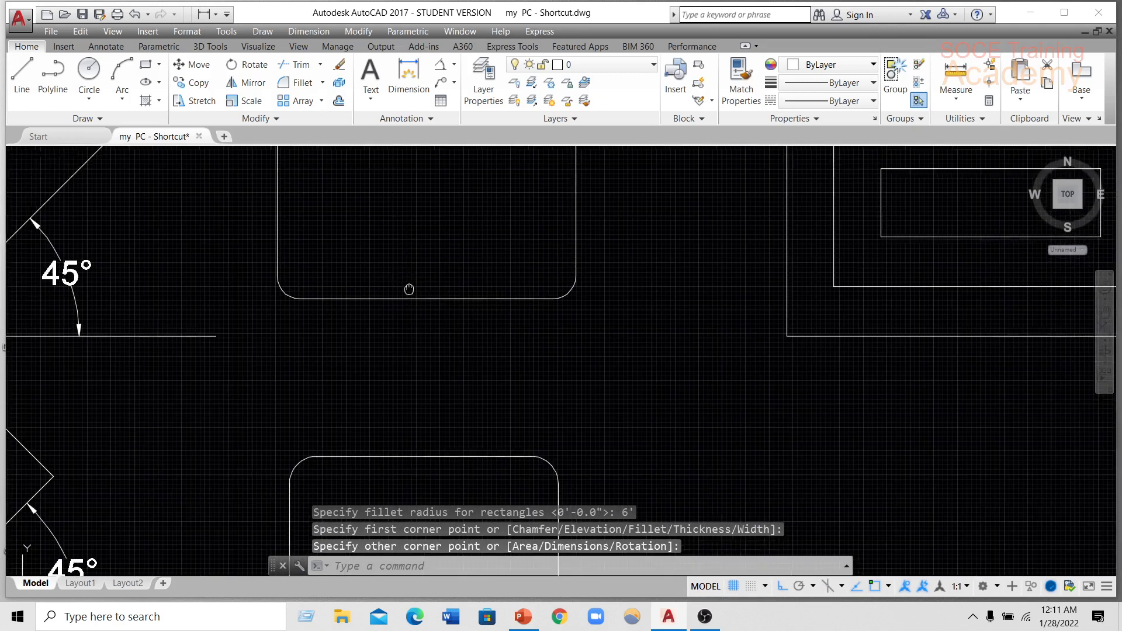
mouse_move(409, 288)
middle_mouse_down()
mouse_move(446, 409)
mouse_move(459, 355)
middle_mouse_up()
scroll(437, 378, "down", 3)
middle_click_drag(456, 441, 451, 412)
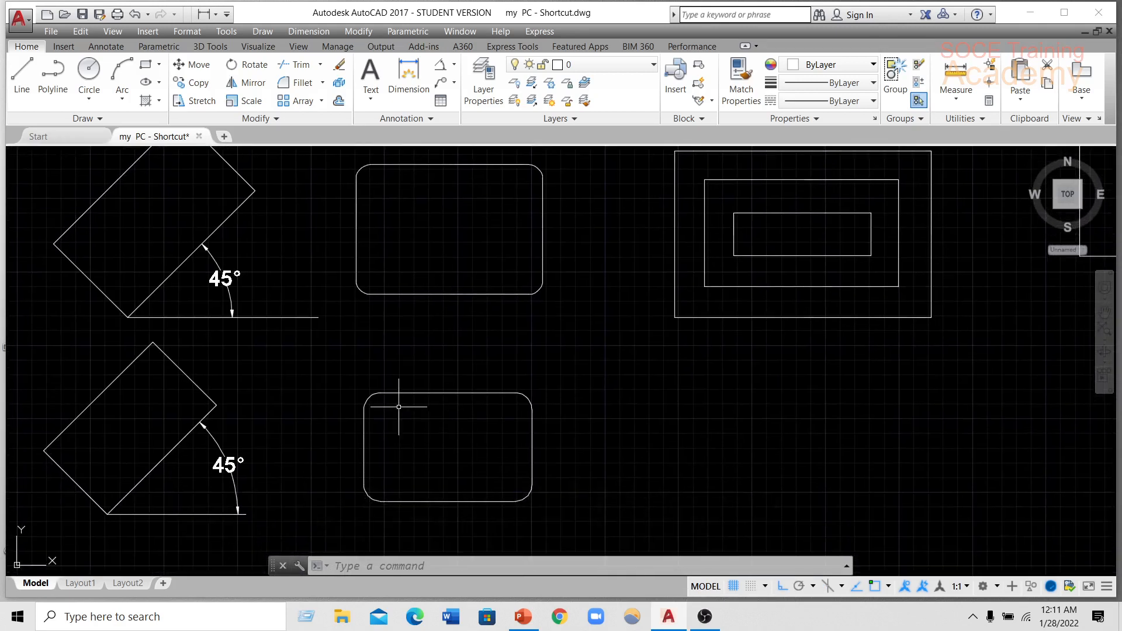
key("Escape")
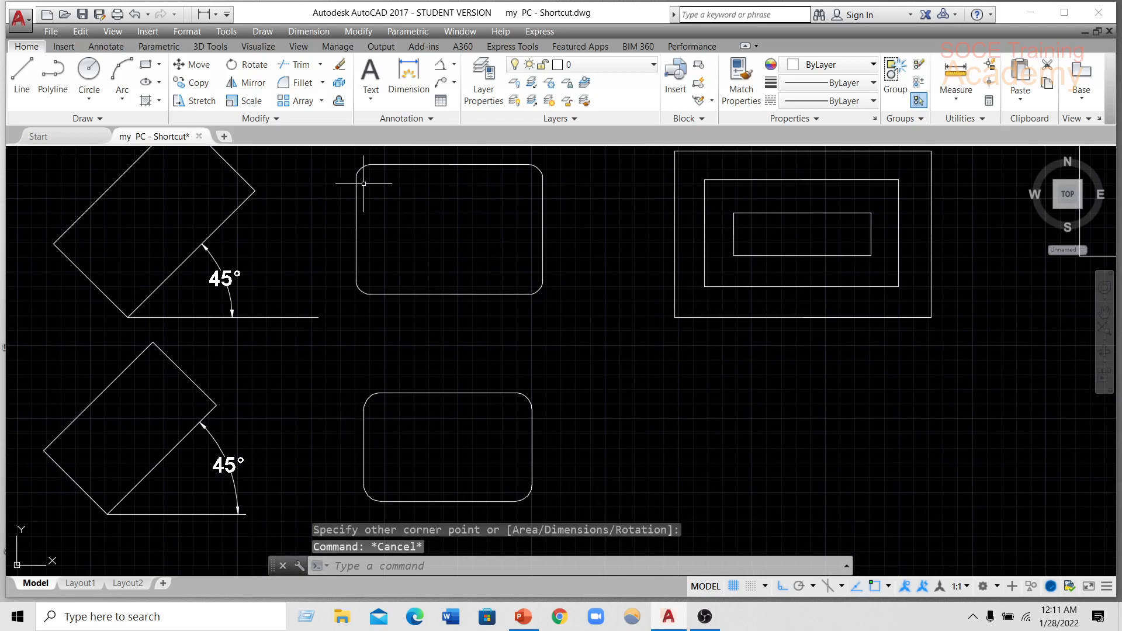
left_click(455, 65)
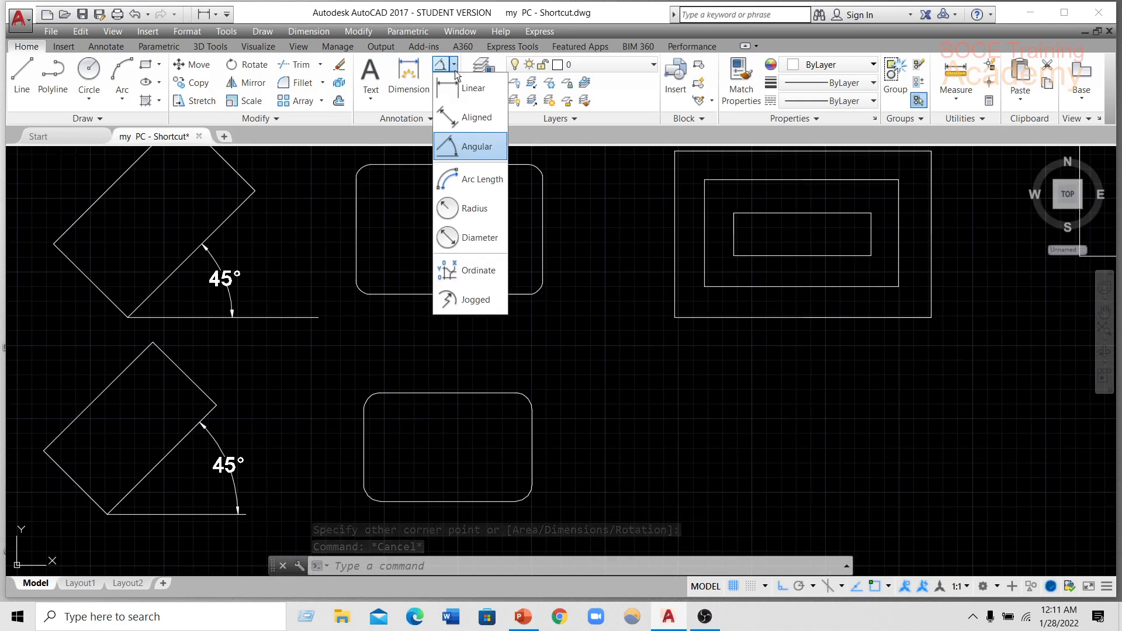
left_click(475, 211)
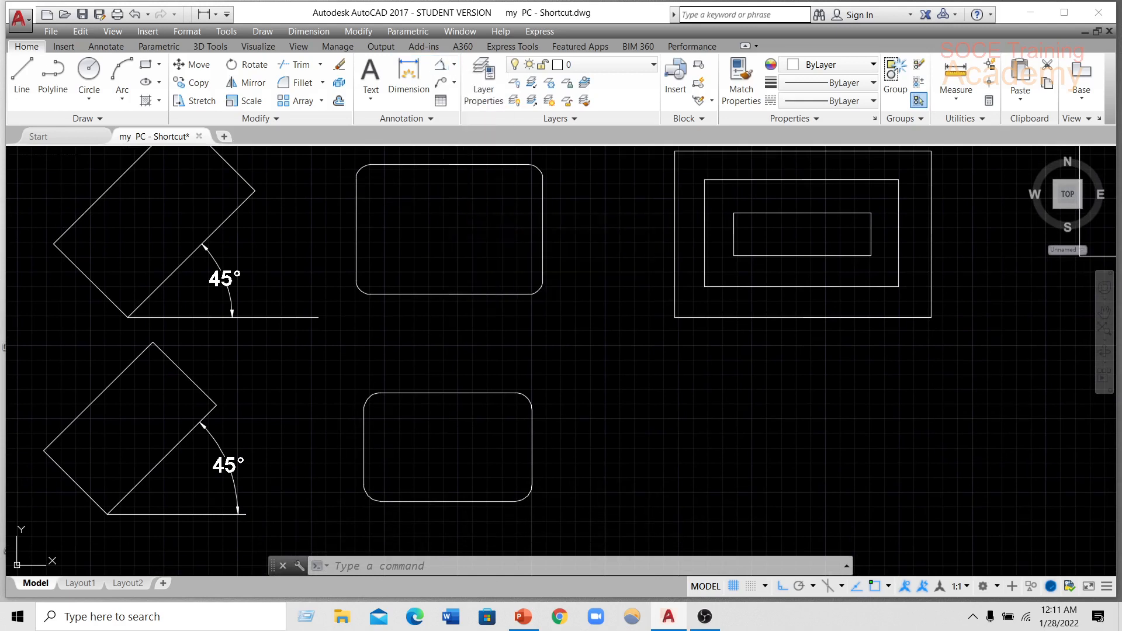
left_click(367, 397)
left_click(352, 373)
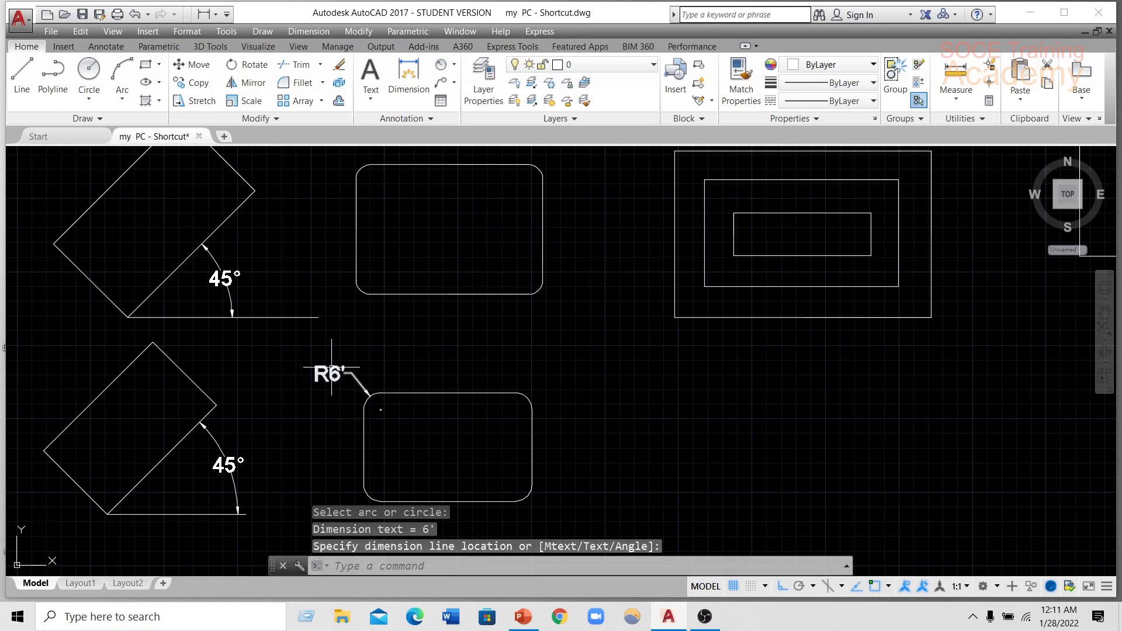
middle_click_drag(438, 375, 288, 359)
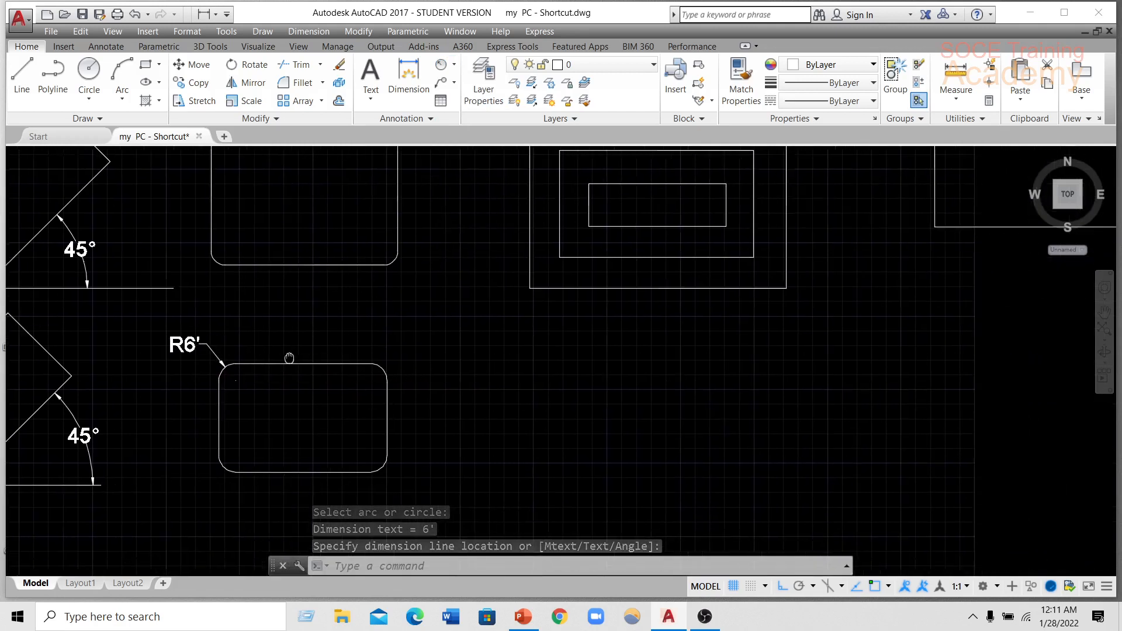
mouse_move(394, 354)
middle_mouse_down()
mouse_move(532, 380)
mouse_move(405, 401)
middle_mouse_up()
left_click(495, 398)
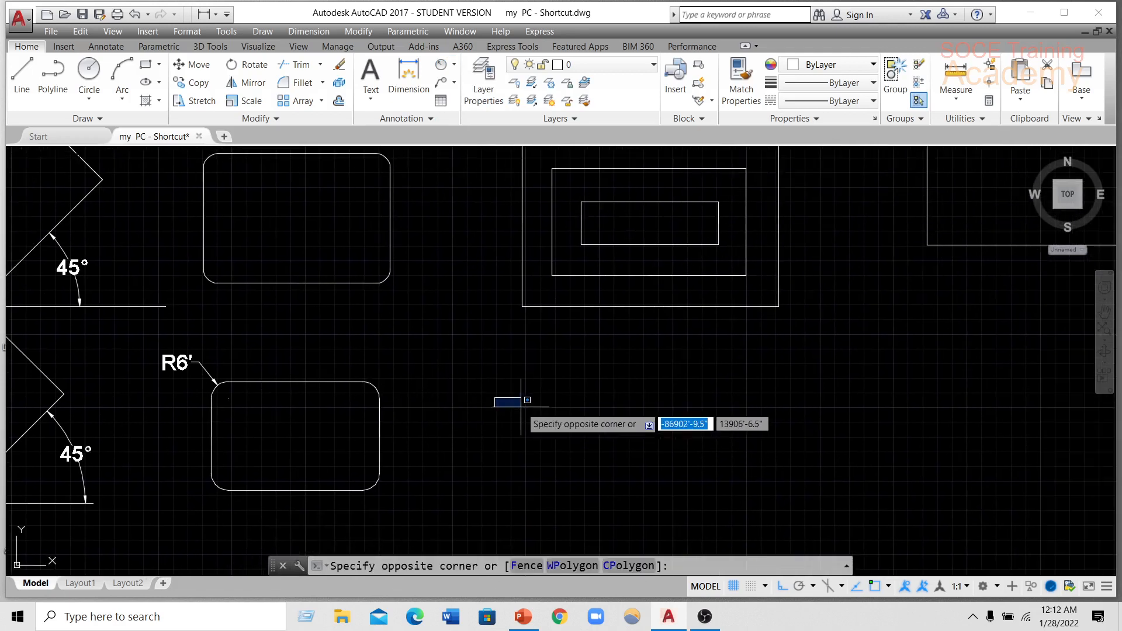
key("Escape")
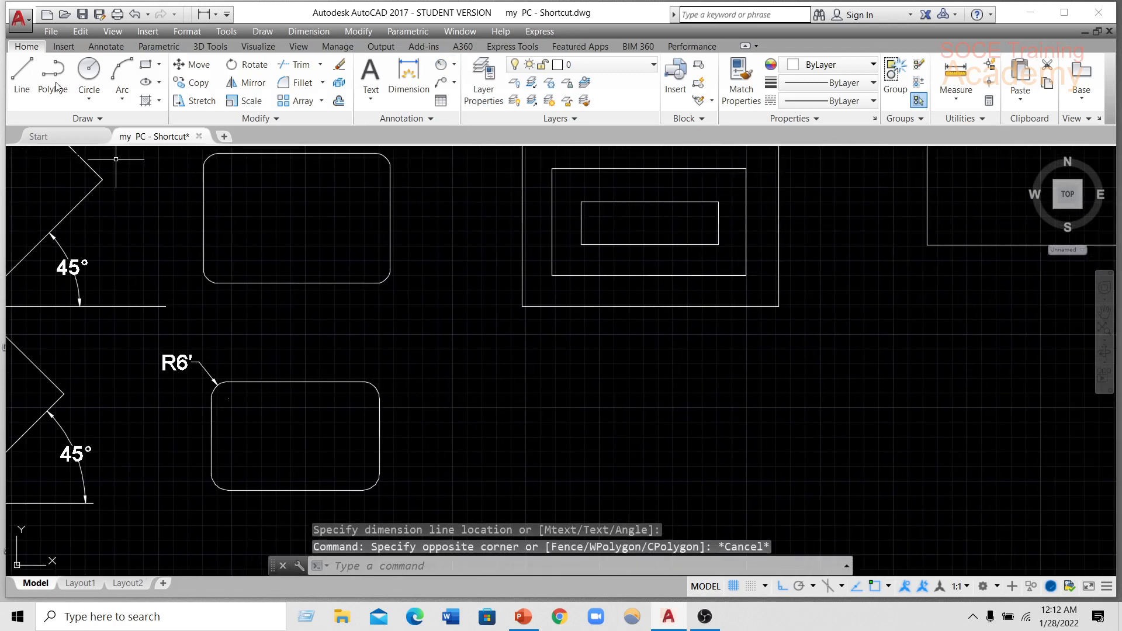
left_click(145, 64)
middle_click_drag(409, 306, 339, 288)
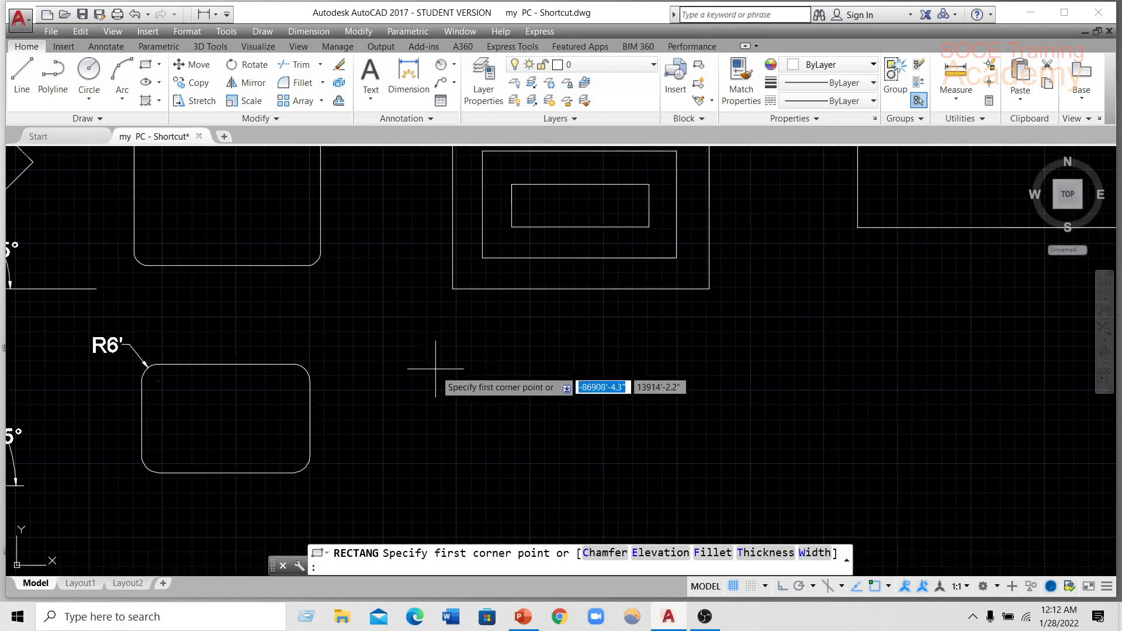
mouse_move(423, 355)
middle_mouse_down()
mouse_move(388, 414)
mouse_move(340, 415)
middle_mouse_up()
scroll(388, 415, "down", 2)
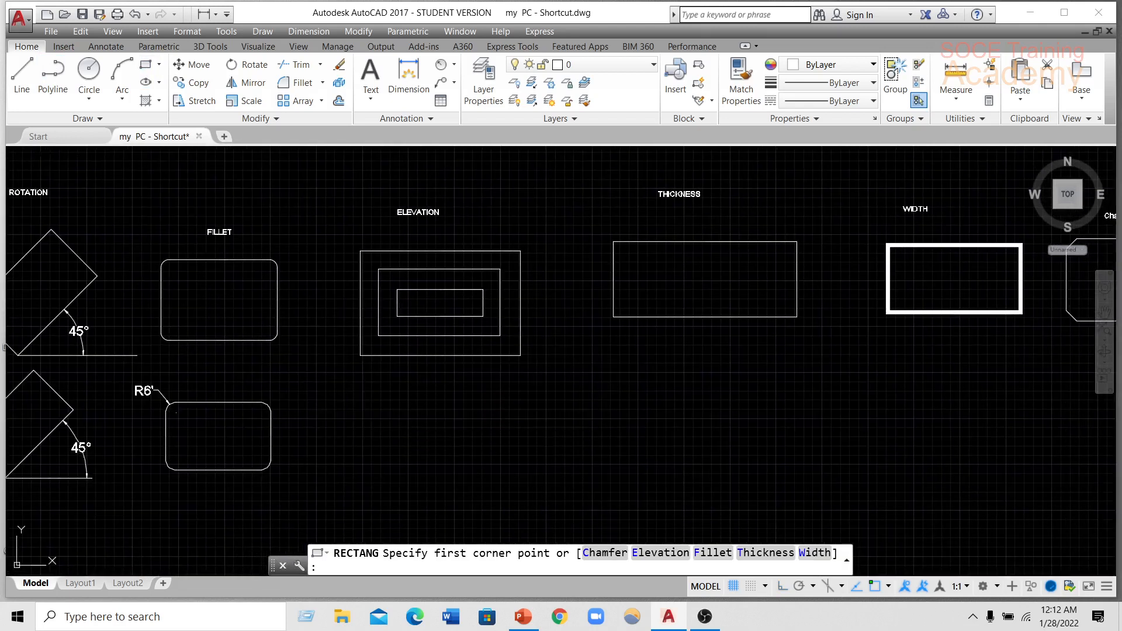
left_click(362, 408)
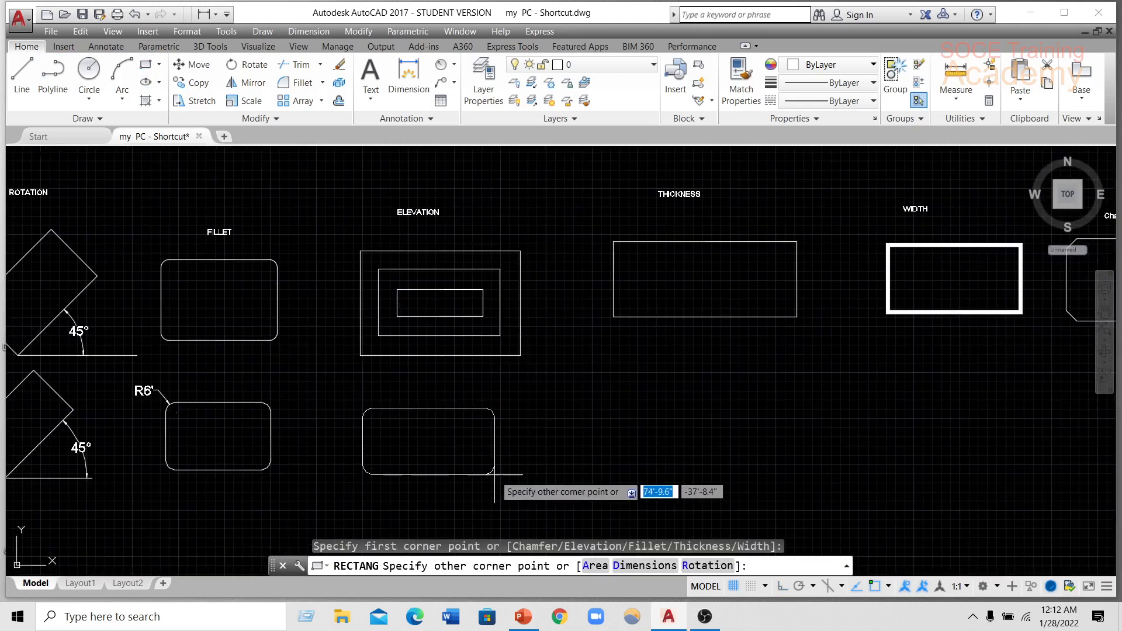
key("Escape")
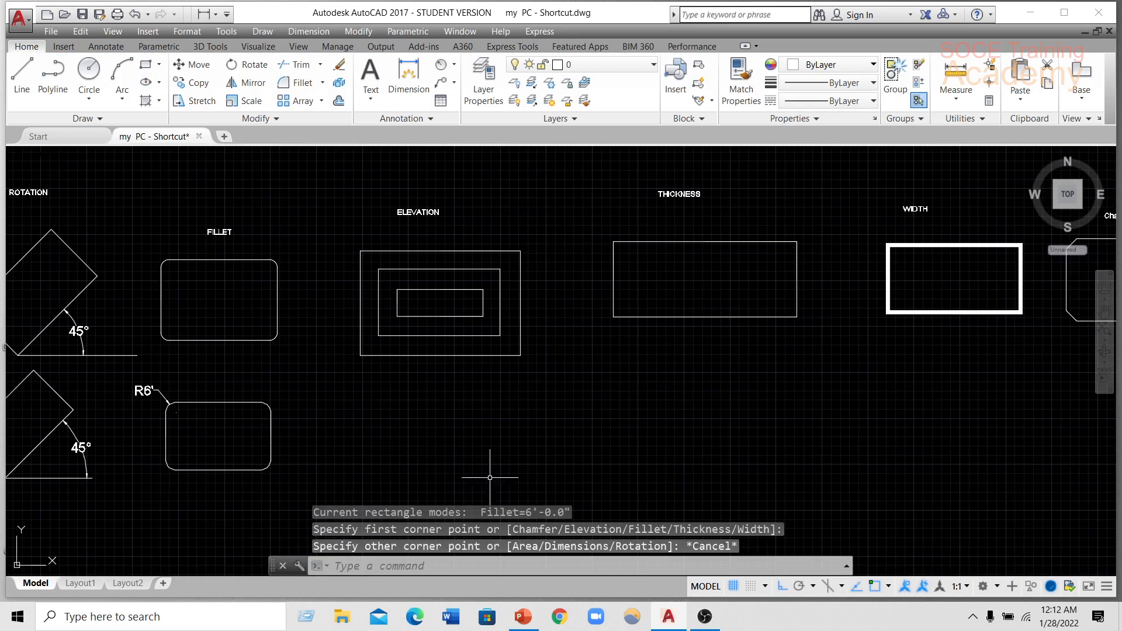
left_click(434, 552)
key("Escape")
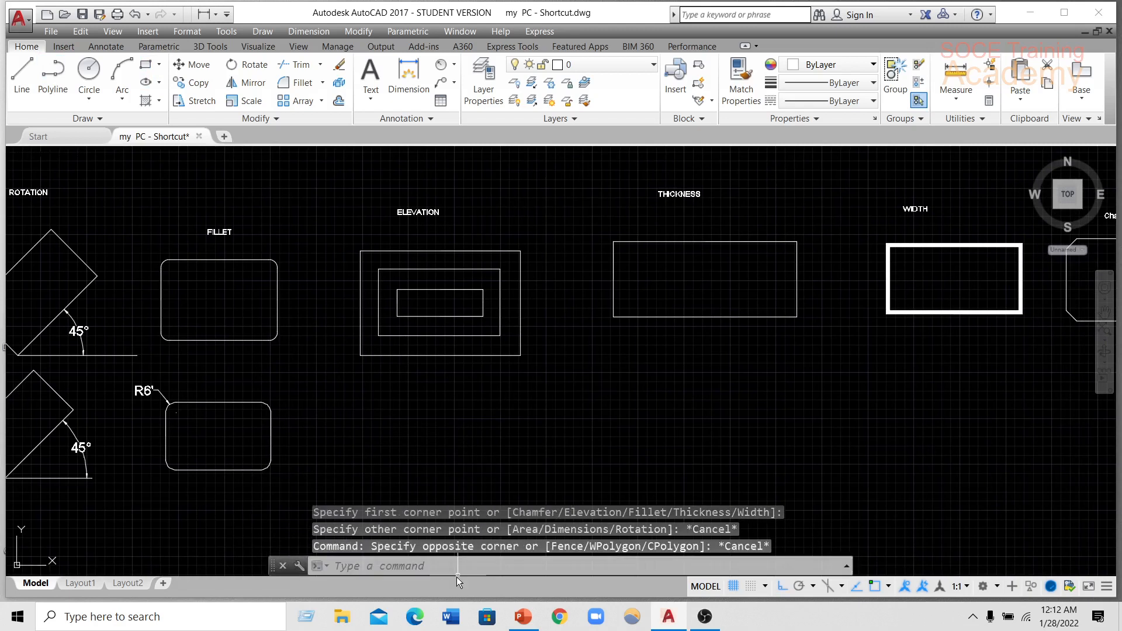
Start a new rectangle and set its fillet radius to 0.
left_click(459, 567)
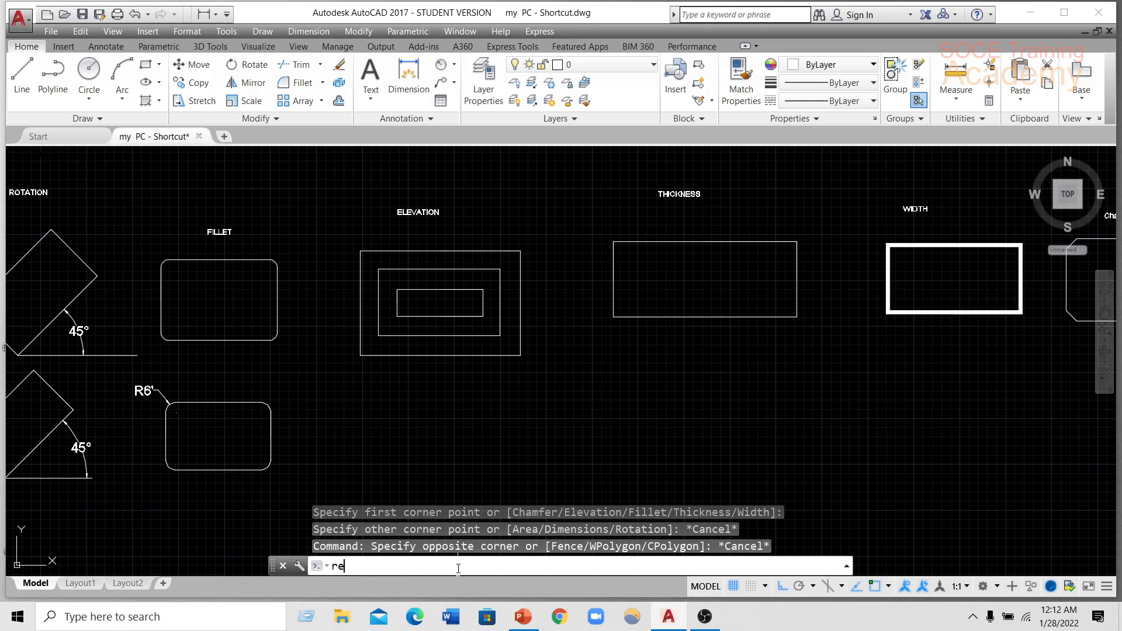
type("rec")
key("Return")
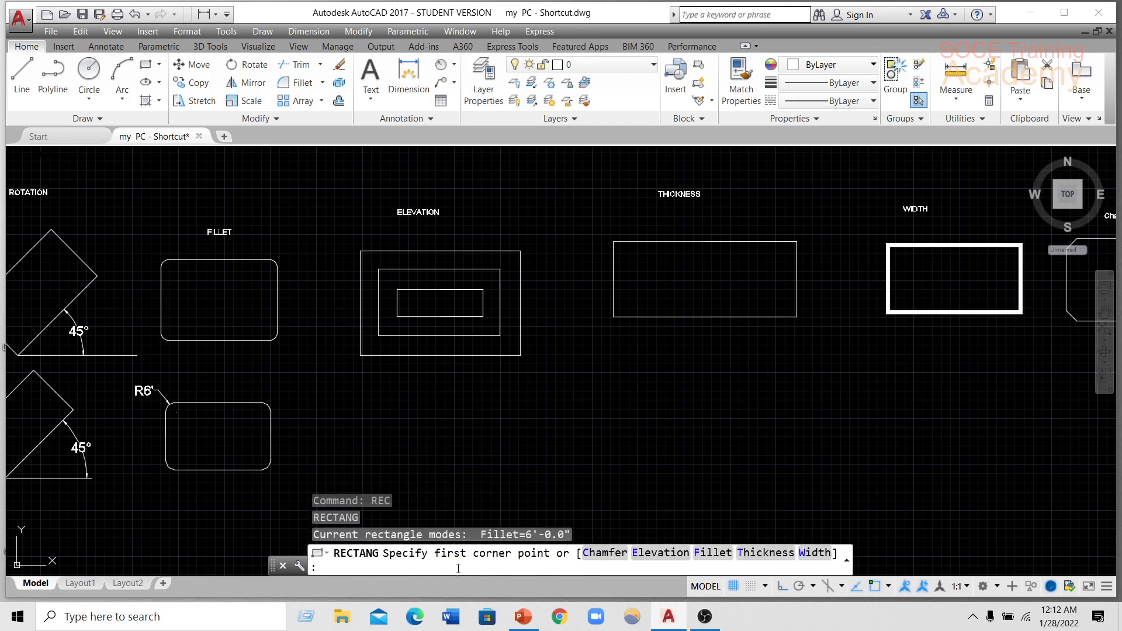
type("f")
key("Return")
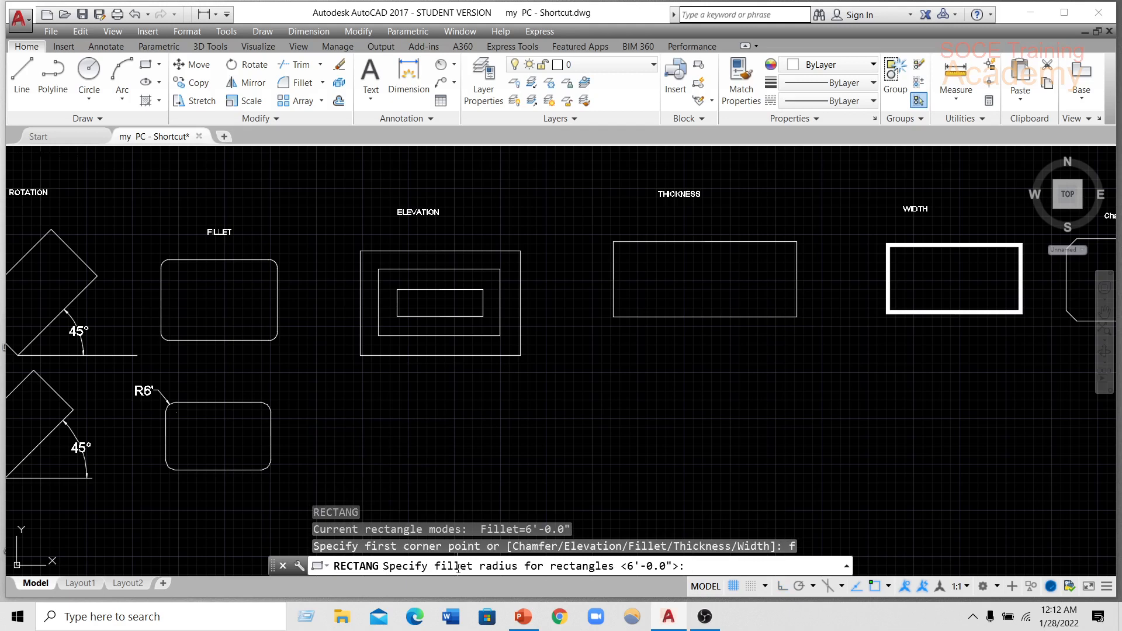
type("0")
key("Return")
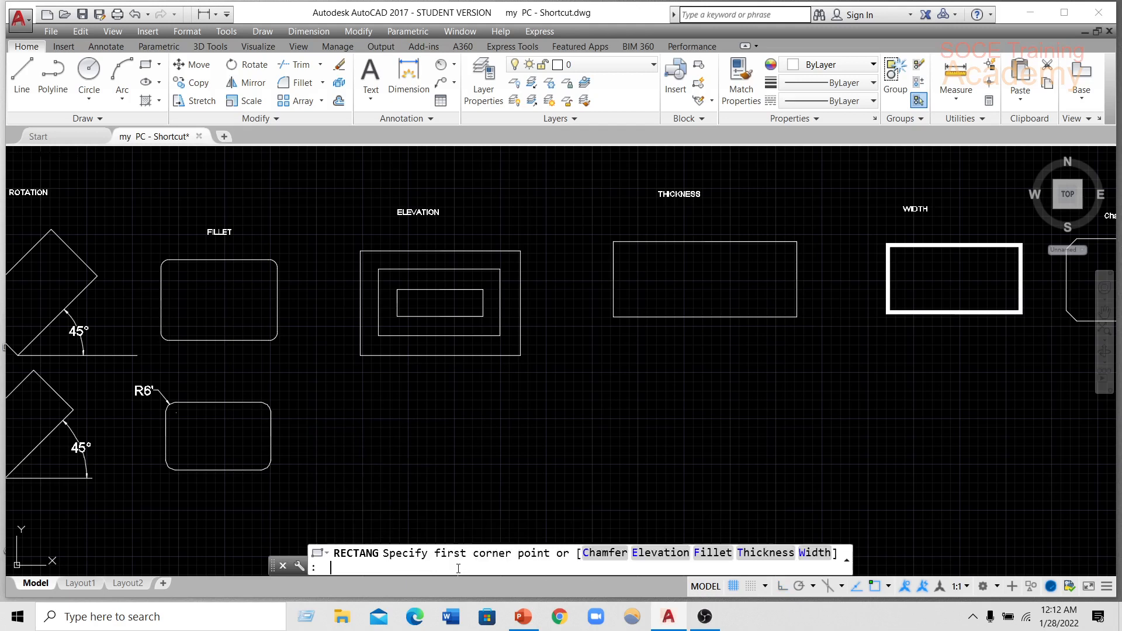
left_click(384, 404)
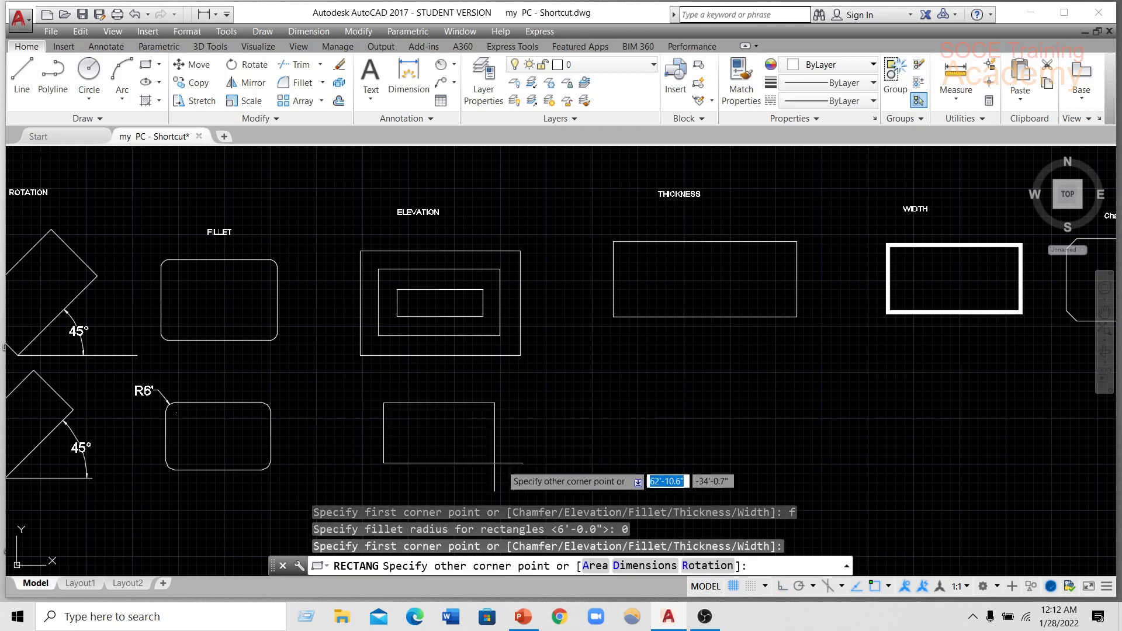
left_click(517, 465)
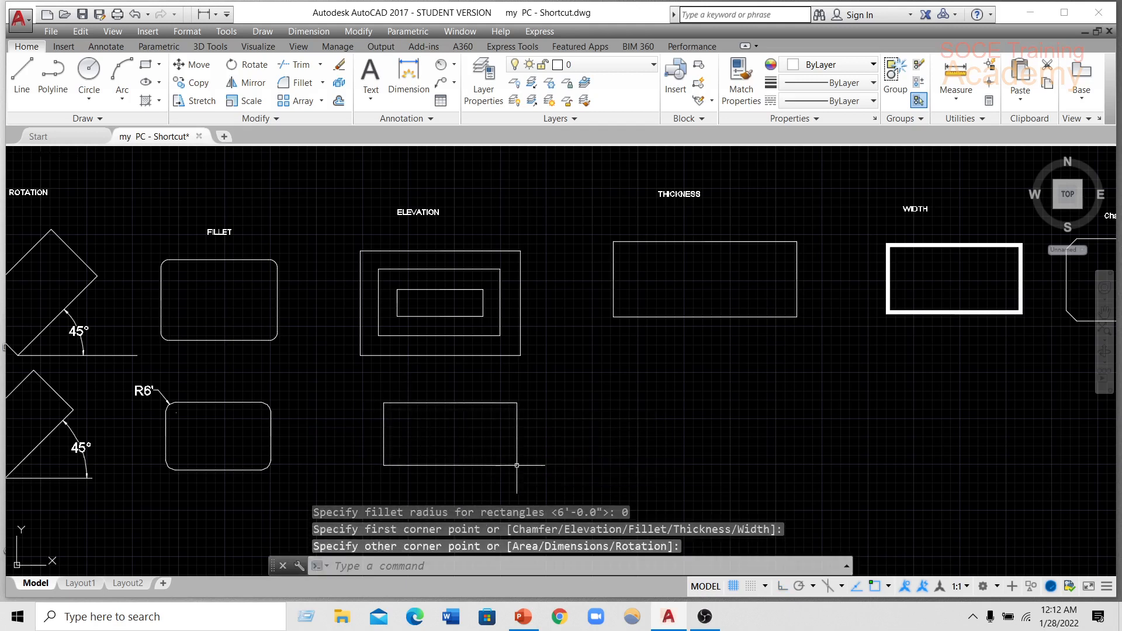
left_click(446, 404)
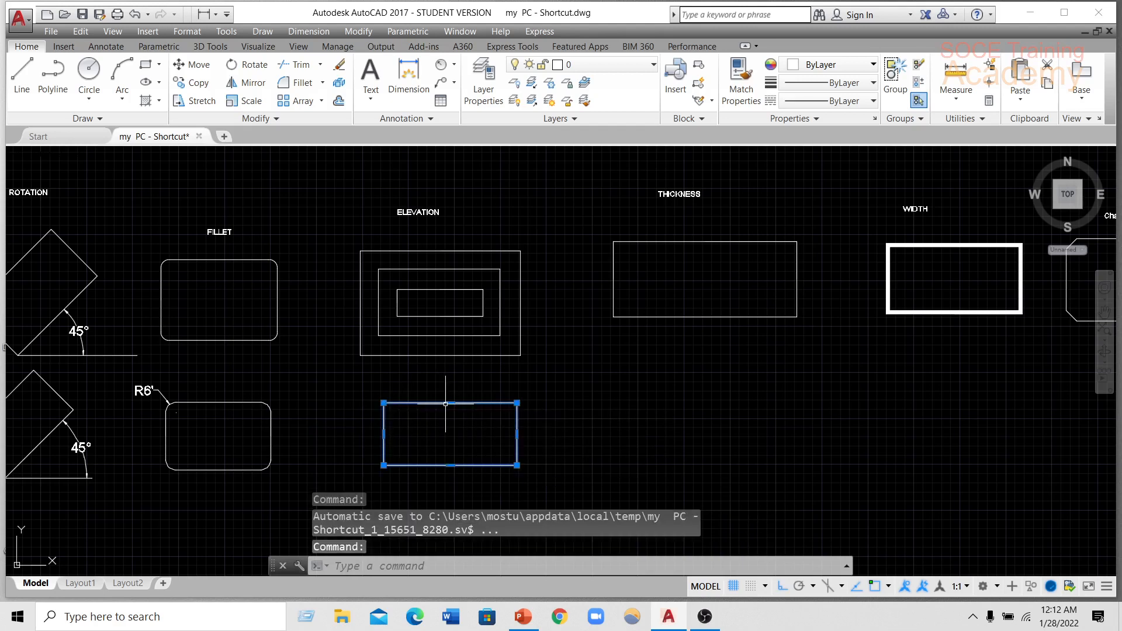
key("Delete")
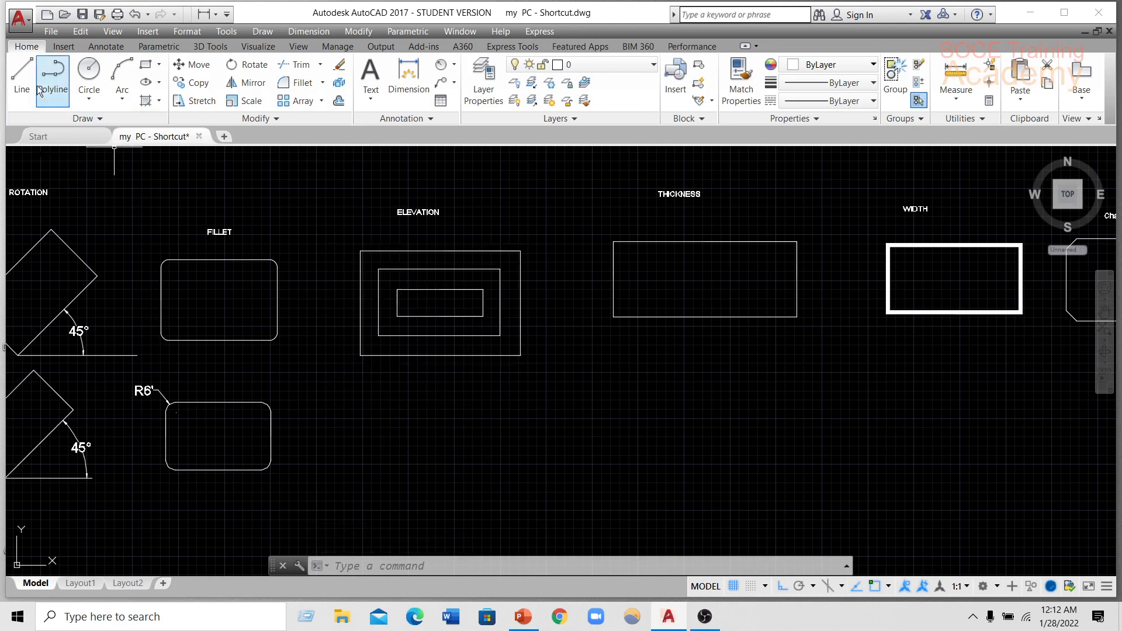
Draw a plain rectangle below the ELEVATION example as the outermost of a nested set.
left_click(146, 66)
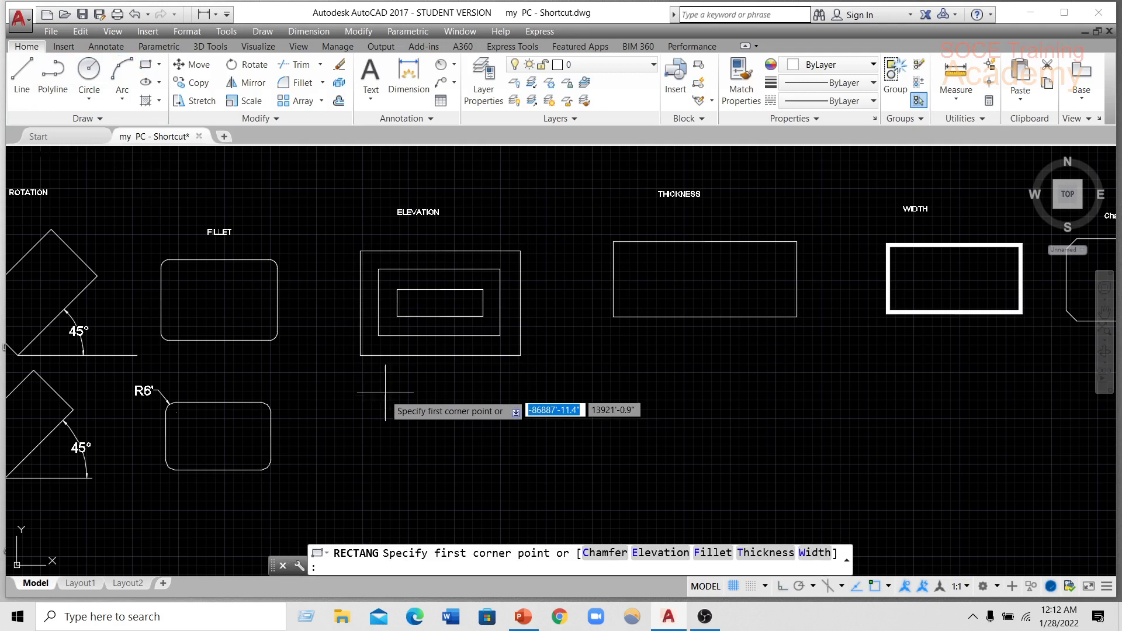
left_click(364, 410)
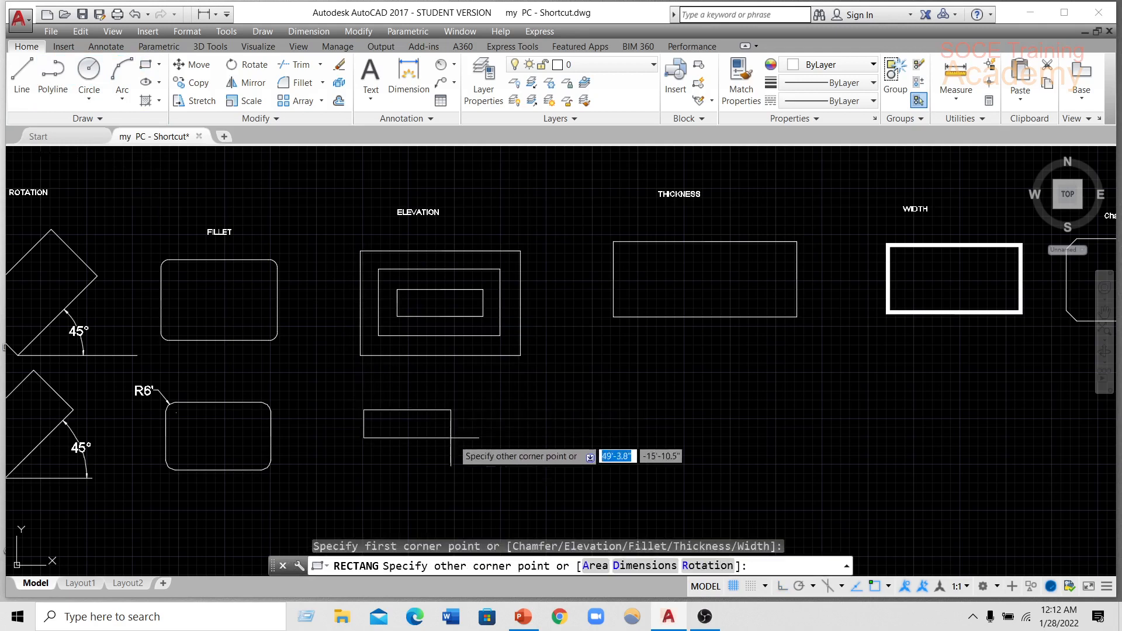
left_click(533, 504)
middle_click_drag(413, 413, 404, 365)
Draw a smaller rectangle at an elevation of 10' inside the new rectangle below the ELEVATION example.
left_click(459, 566)
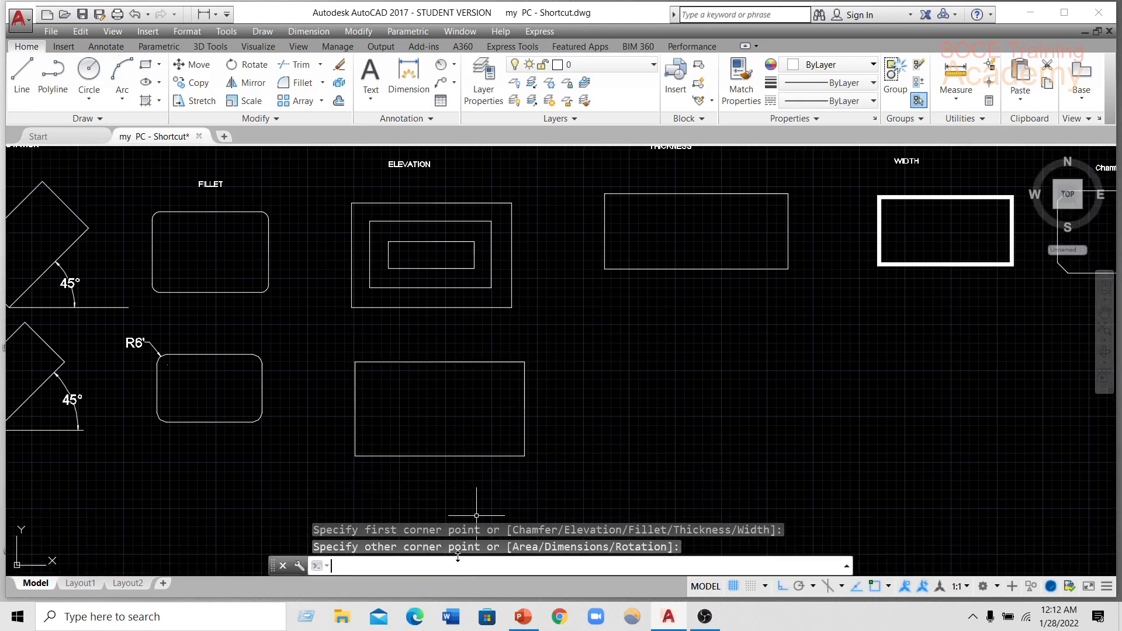
type("rec")
key("Return")
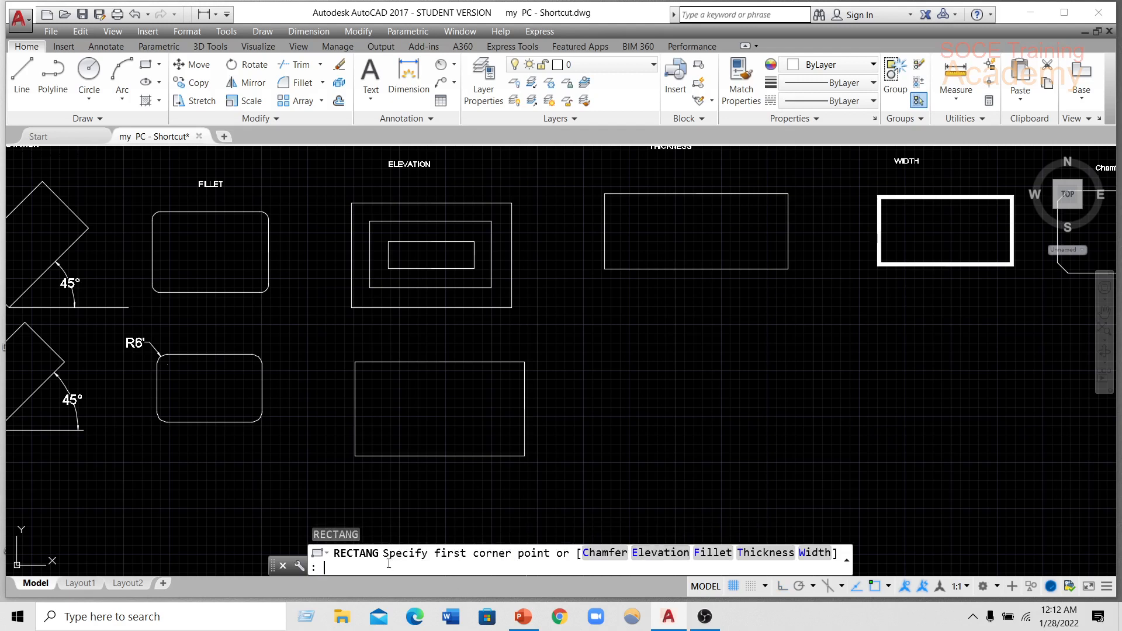
type("e")
key("Return")
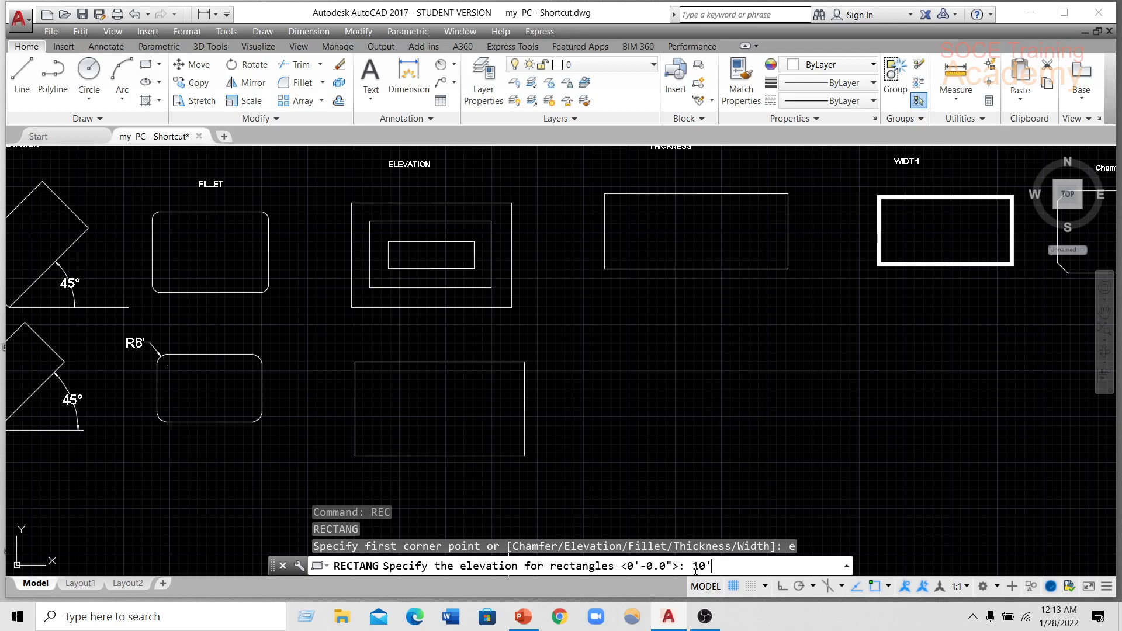
key("Return")
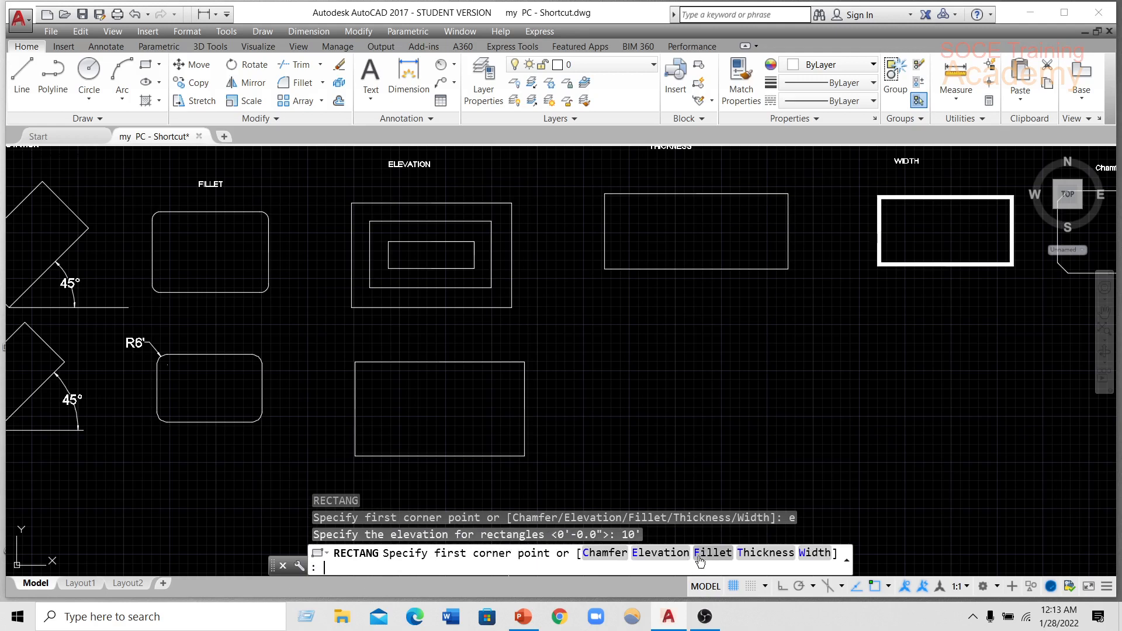
left_click(376, 382)
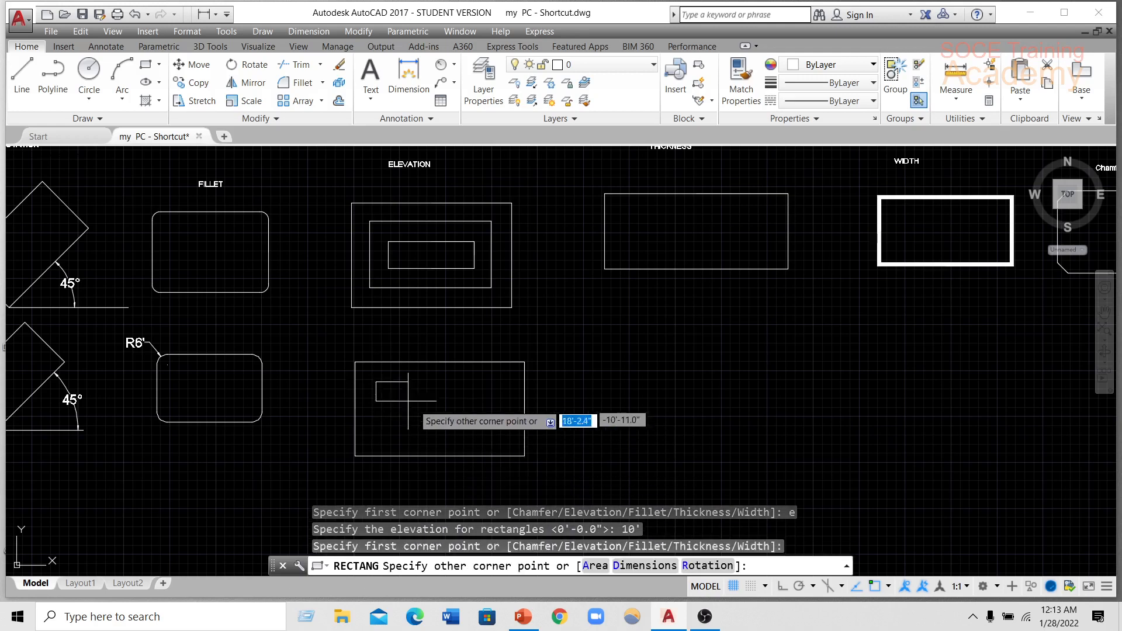
left_click(502, 436)
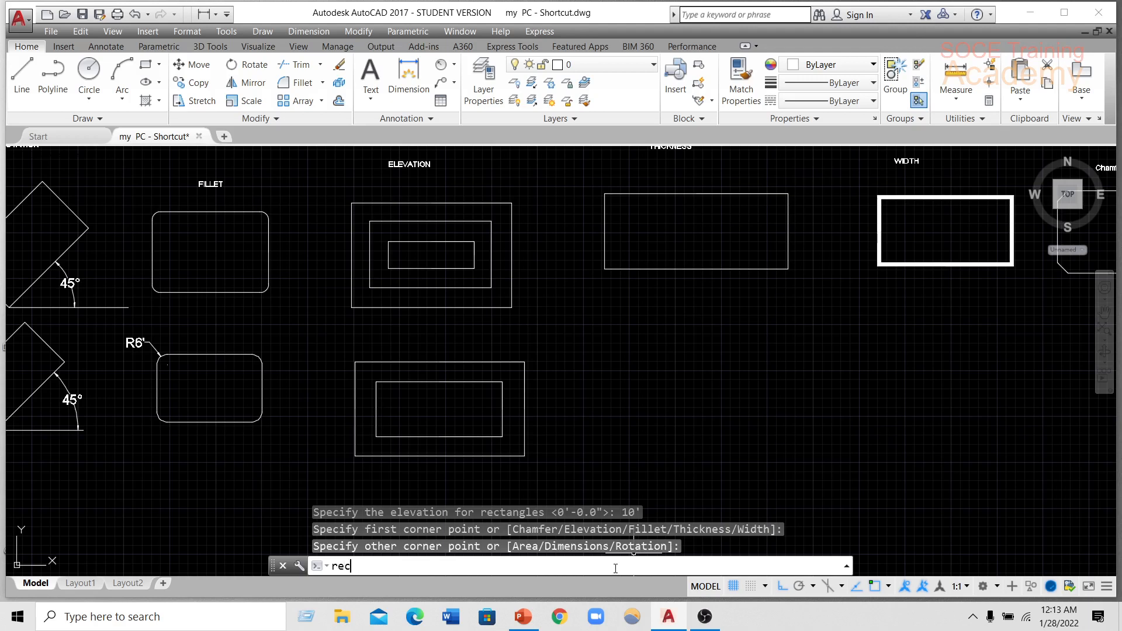
Draw a third, innermost rectangle at an elevation of 20' inside the 10' elevation rectangle.
key("Return")
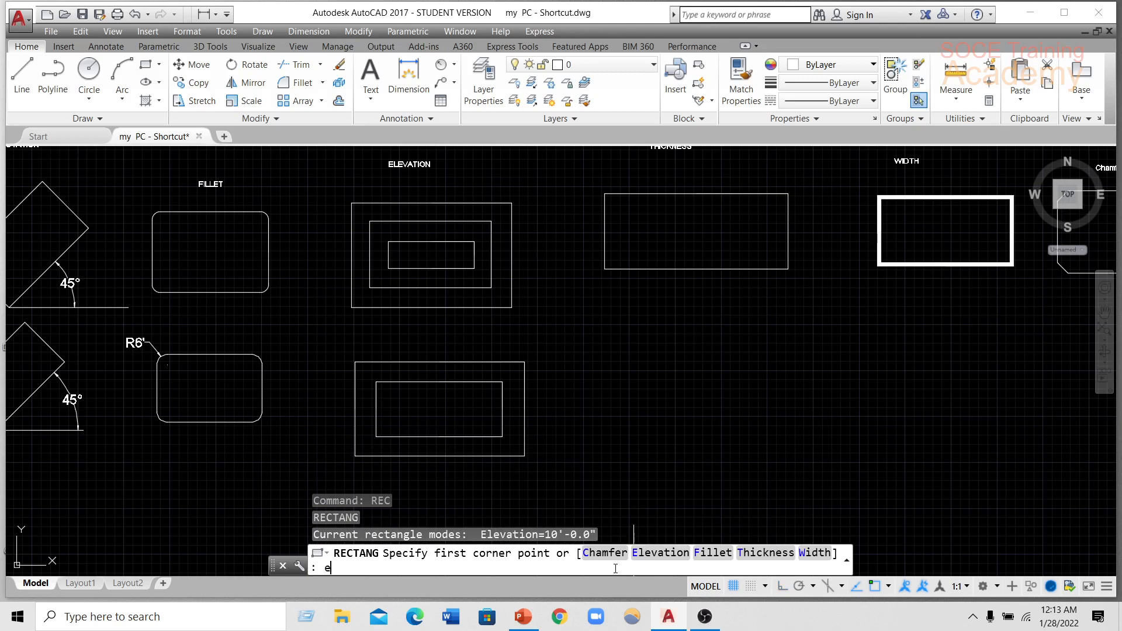
key("Return")
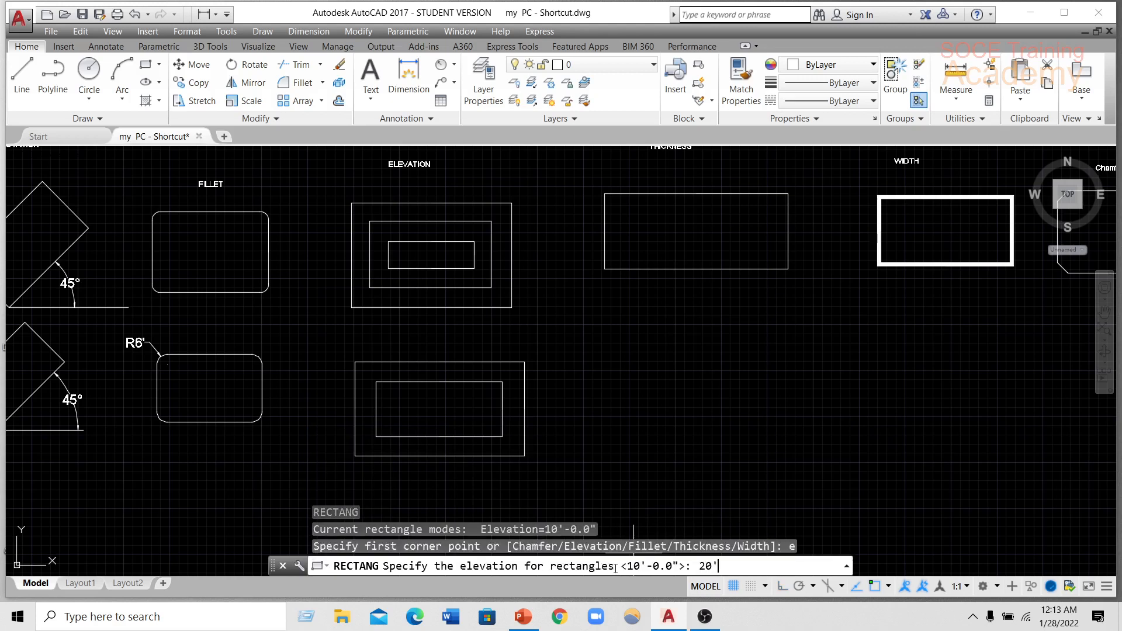
type("20'")
key("Return")
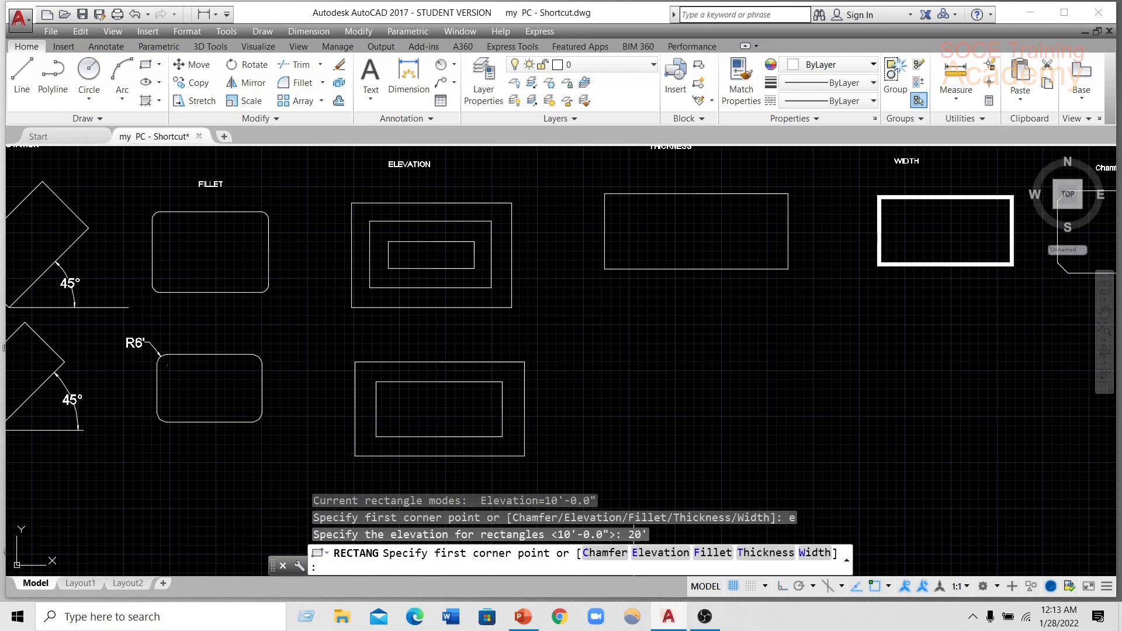
left_click(395, 398)
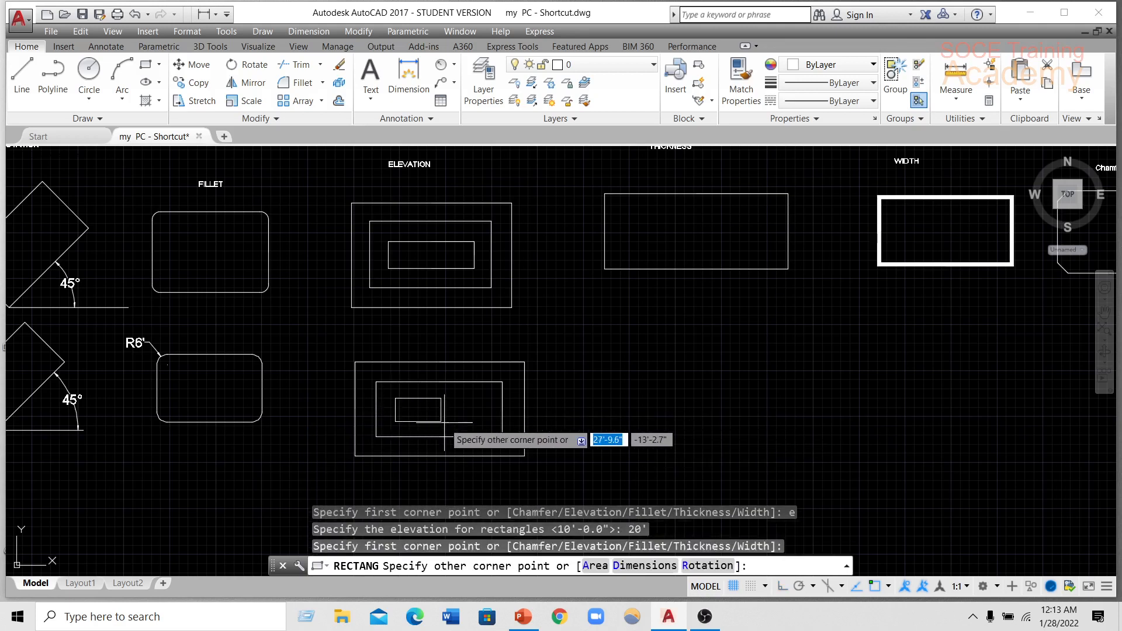
left_click(481, 425)
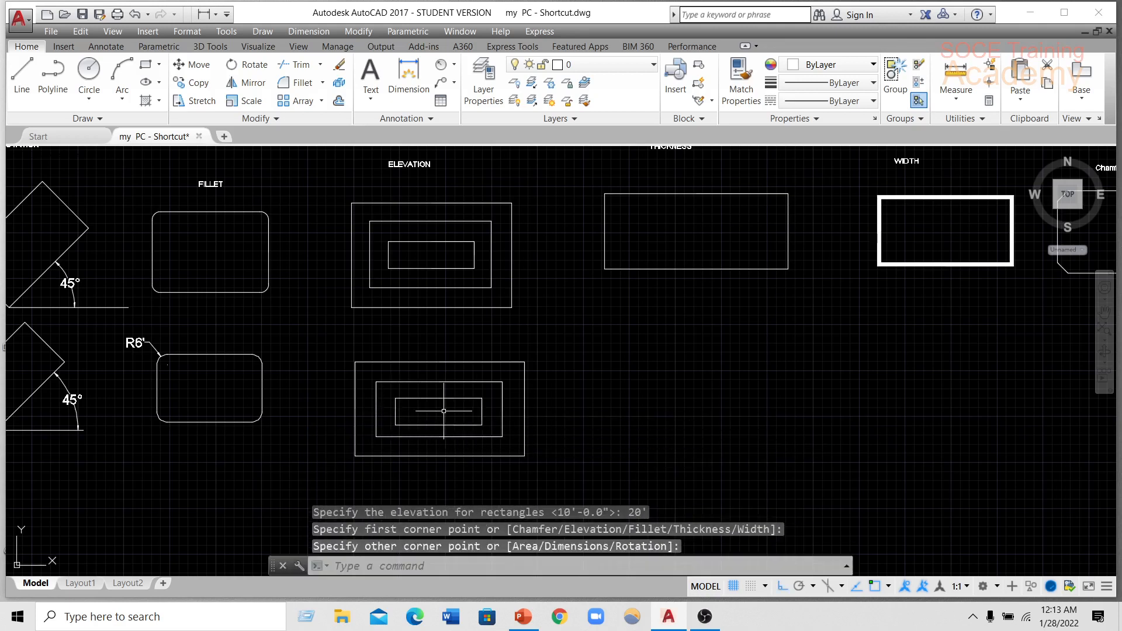
key("Escape")
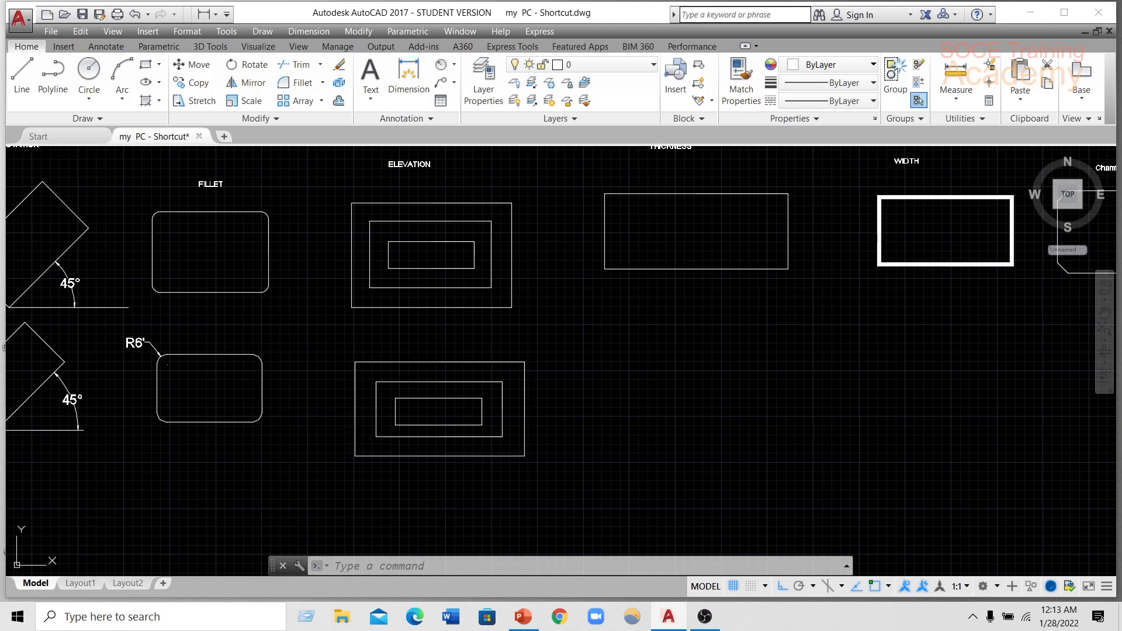
Orbit the model in 3D to examine the heights of the nested rectangles beside the ELEVATION and THICKNESS examples.
middle_click_drag(168, 366, 431, 292, "shift")
scroll(434, 468, "up", 5)
middle_click_drag(531, 460, 526, 418, "shift")
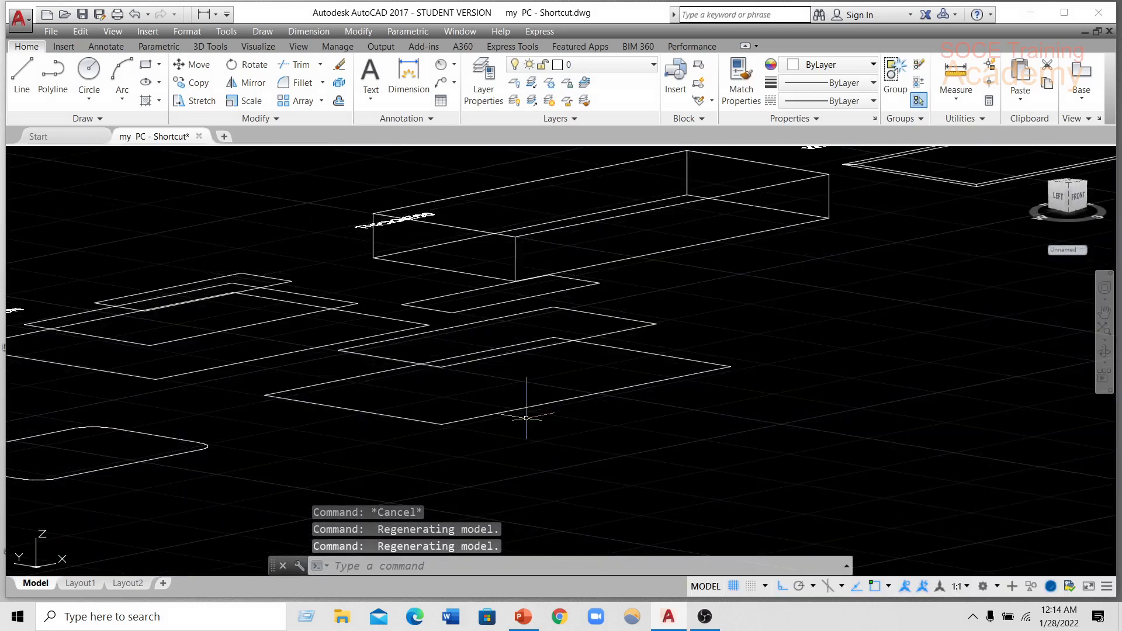
mouse_move(462, 356)
middle_mouse_down("shift")
mouse_move(494, 368)
mouse_move(441, 364)
mouse_move(467, 354)
mouse_move(483, 366)
mouse_move(462, 357)
middle_mouse_up("shift")
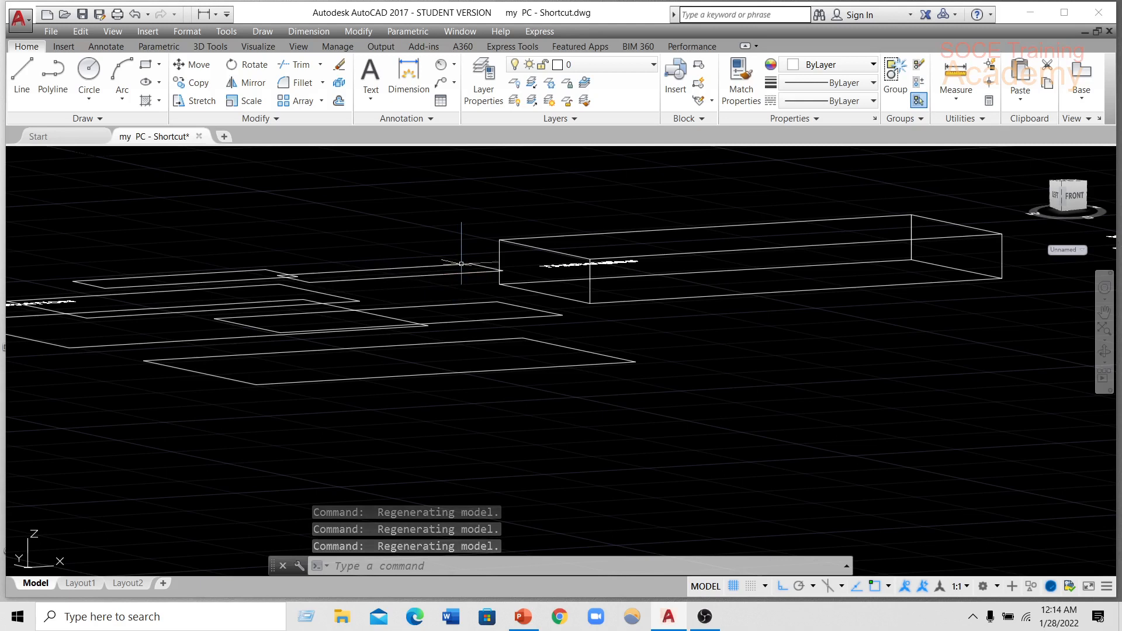
middle_click_drag(467, 287, 451, 377, "shift")
scroll(459, 358, "down", 2)
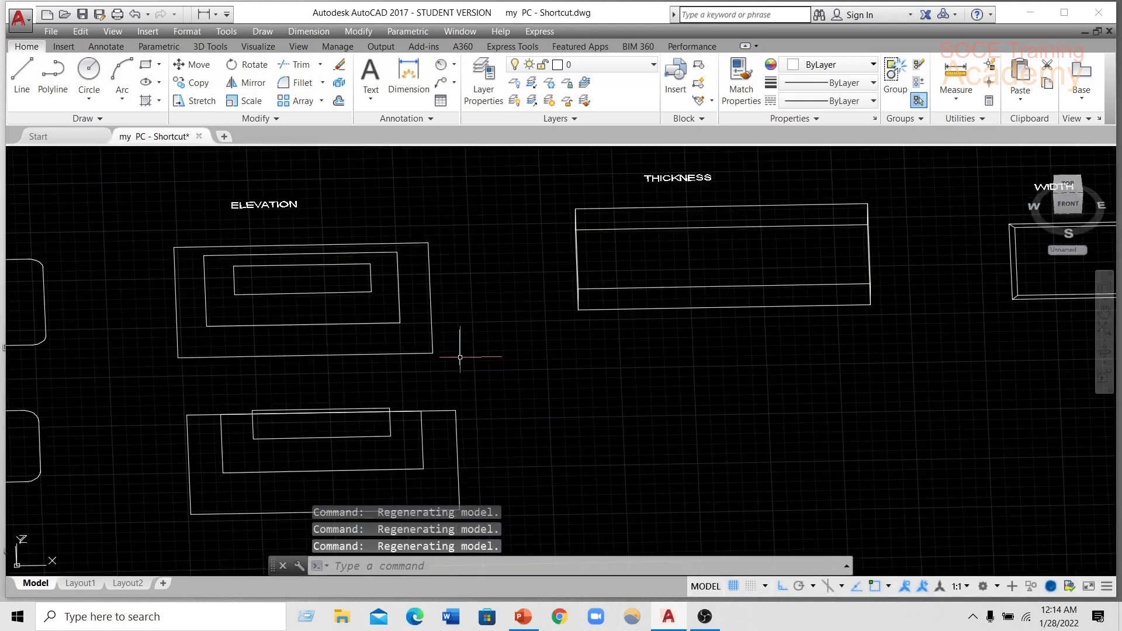
middle_click_drag(471, 339, 534, 310)
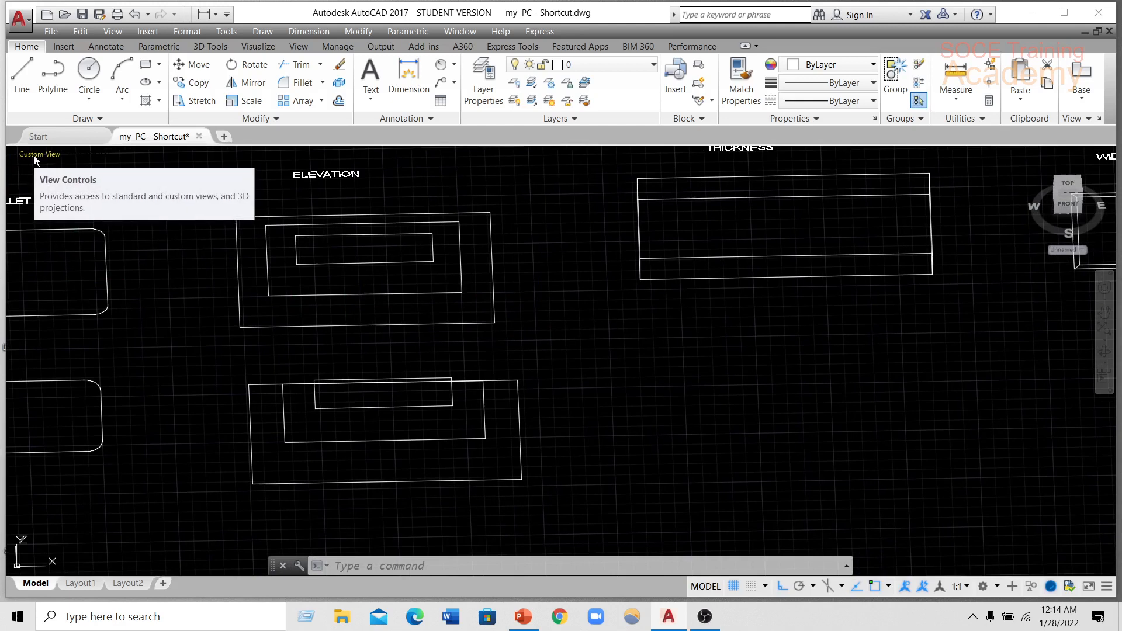
Return the drawing to the Top view.
left_click(34, 156)
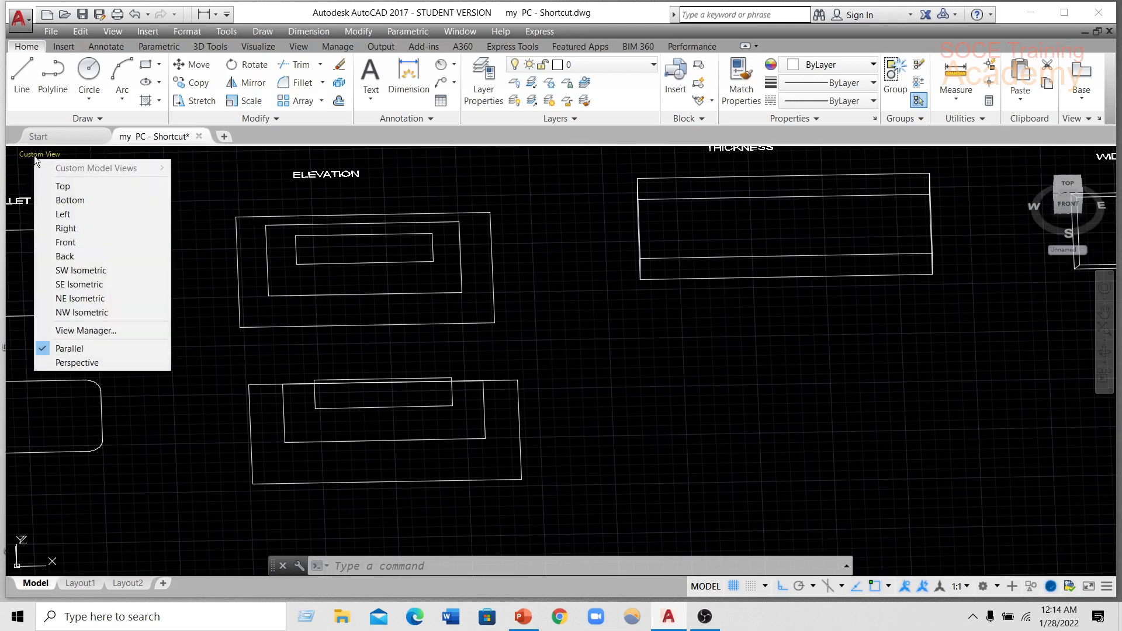
left_click(54, 187)
middle_click_drag(573, 388, 420, 363)
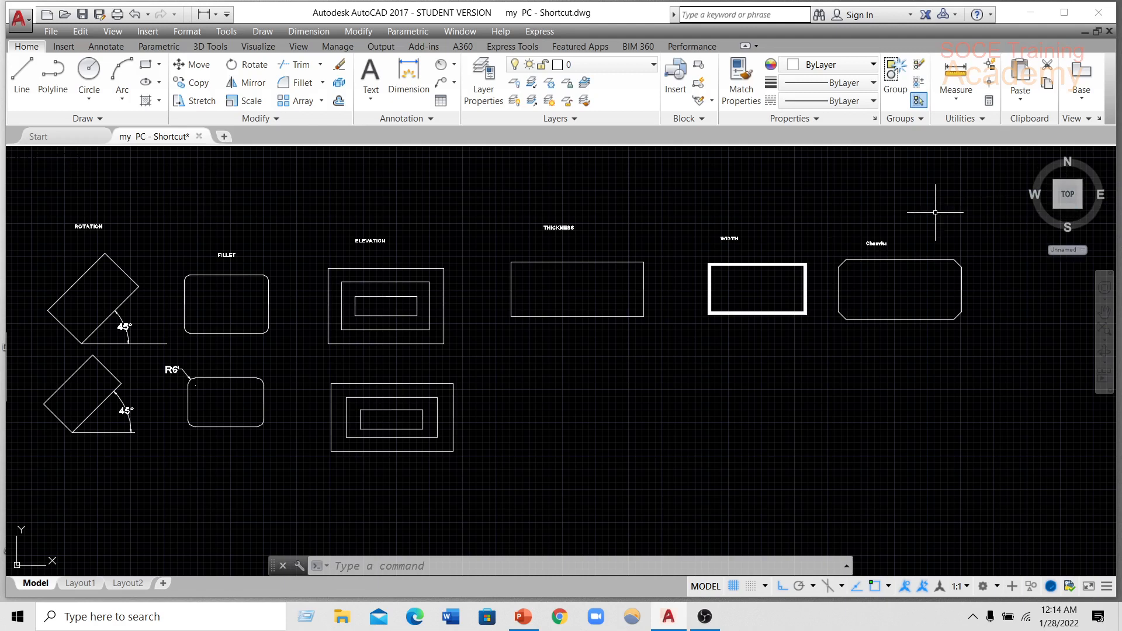
Reset the rectangle elevation to 0 and draw a plain rectangle below the THICKNESS example.
scroll(622, 284, "up", 2)
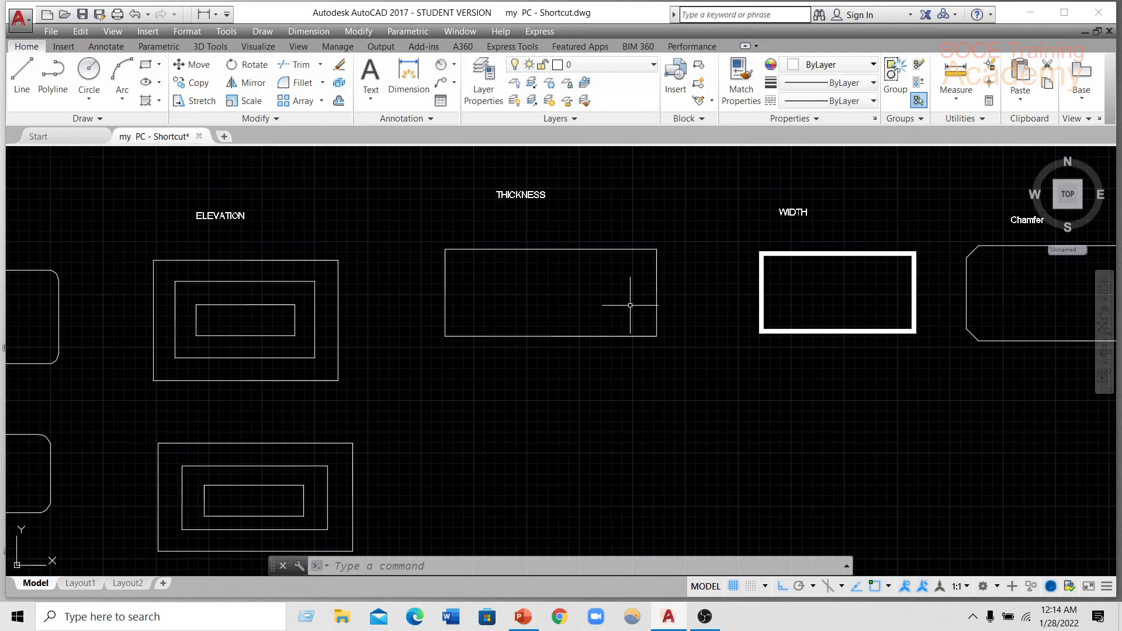
mouse_move(639, 310)
middle_mouse_down()
mouse_move(647, 263)
mouse_move(630, 277)
middle_mouse_up()
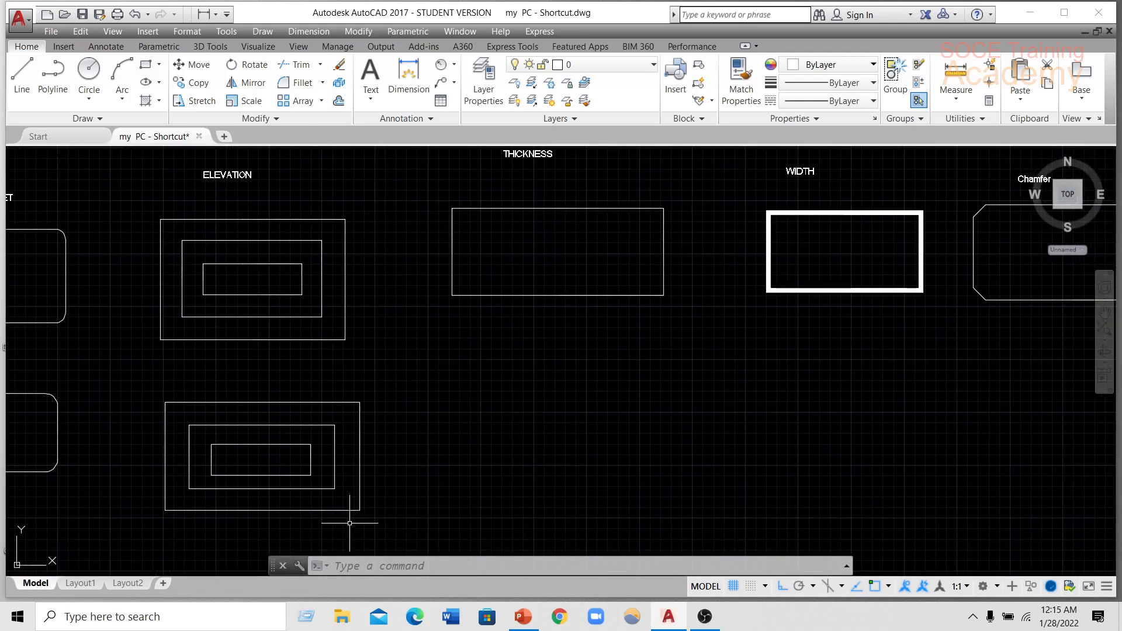
left_click(459, 569)
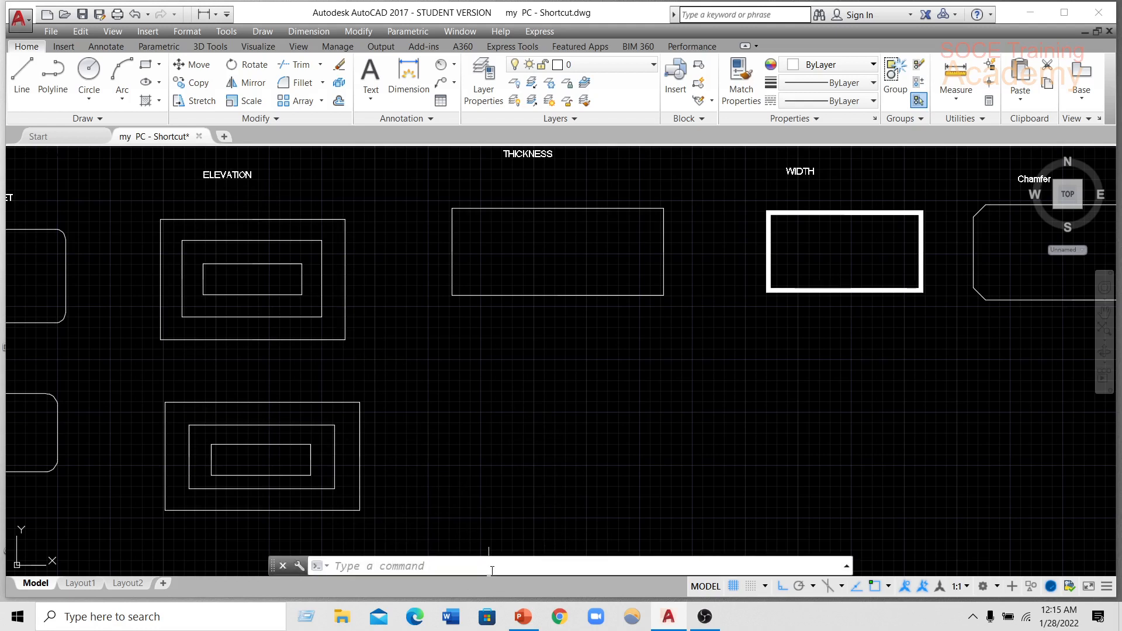
type("rec")
key("Return")
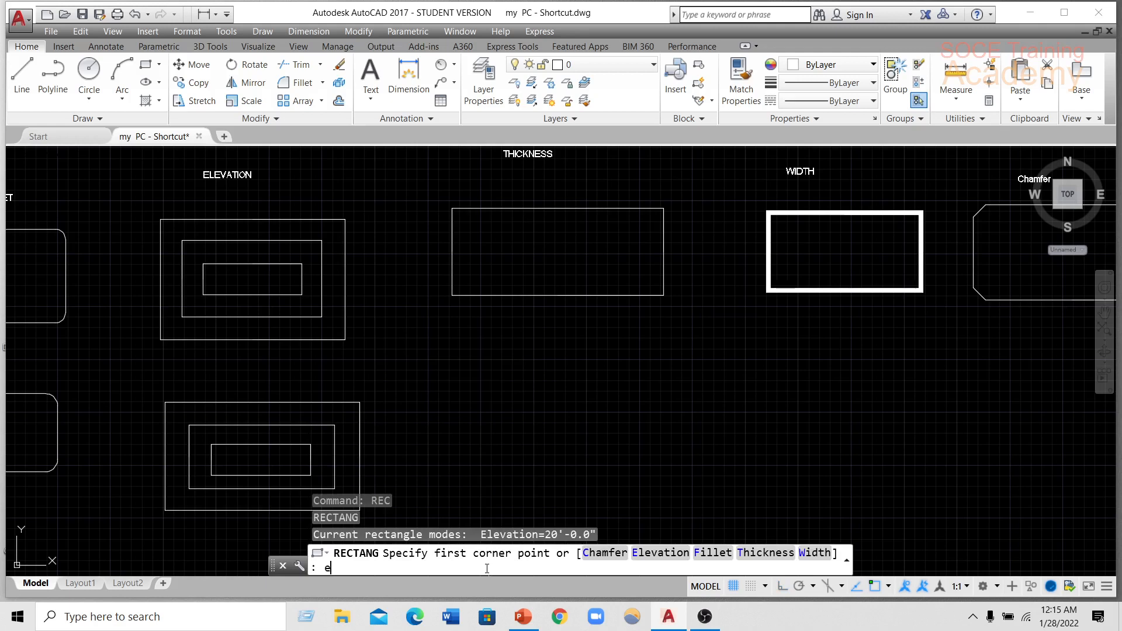
type("e")
key("Return")
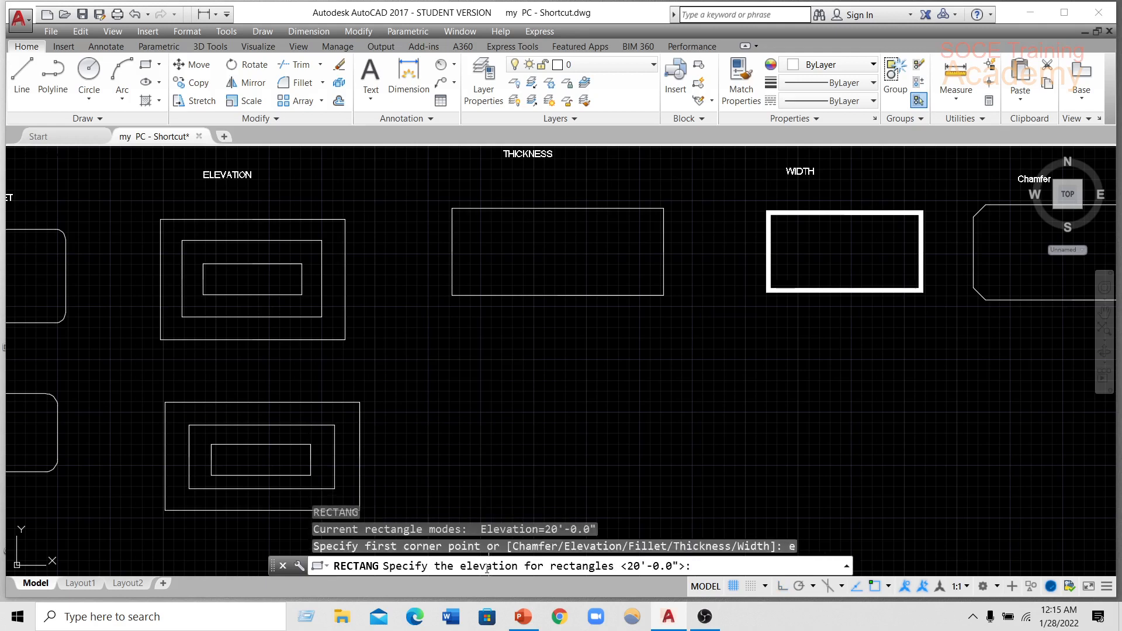
type("0")
key("Return")
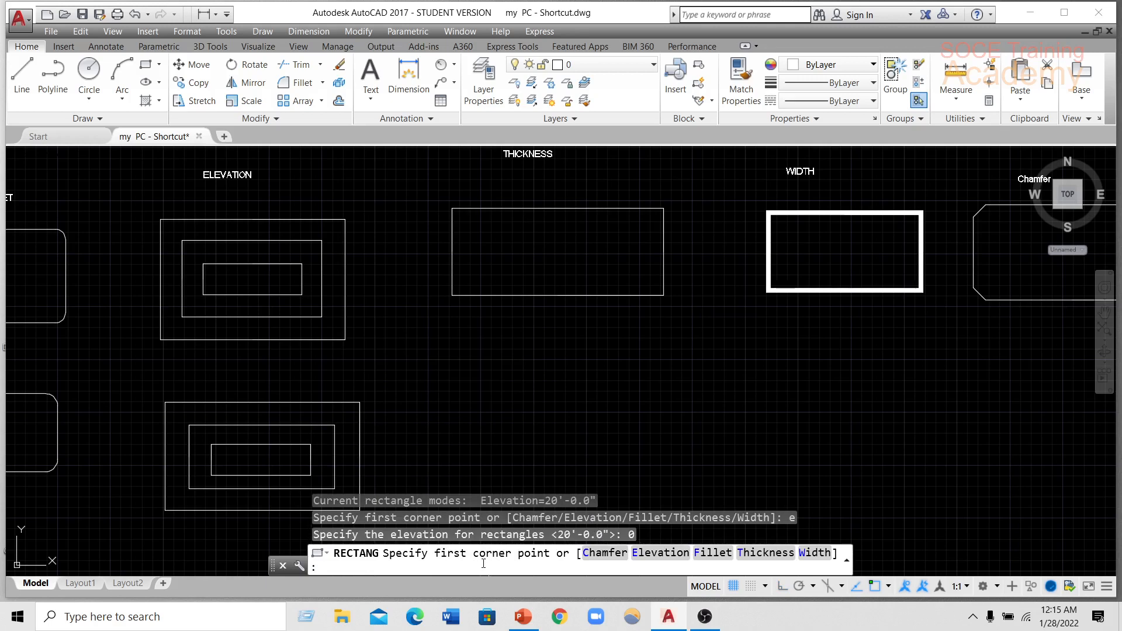
left_click(453, 403)
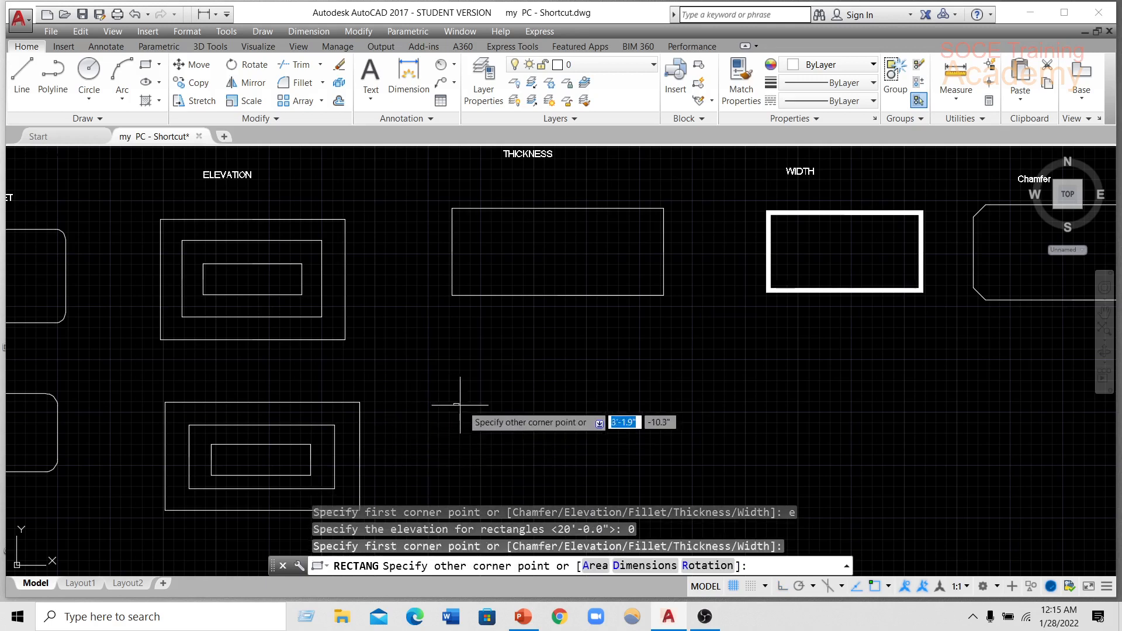
left_click(650, 461)
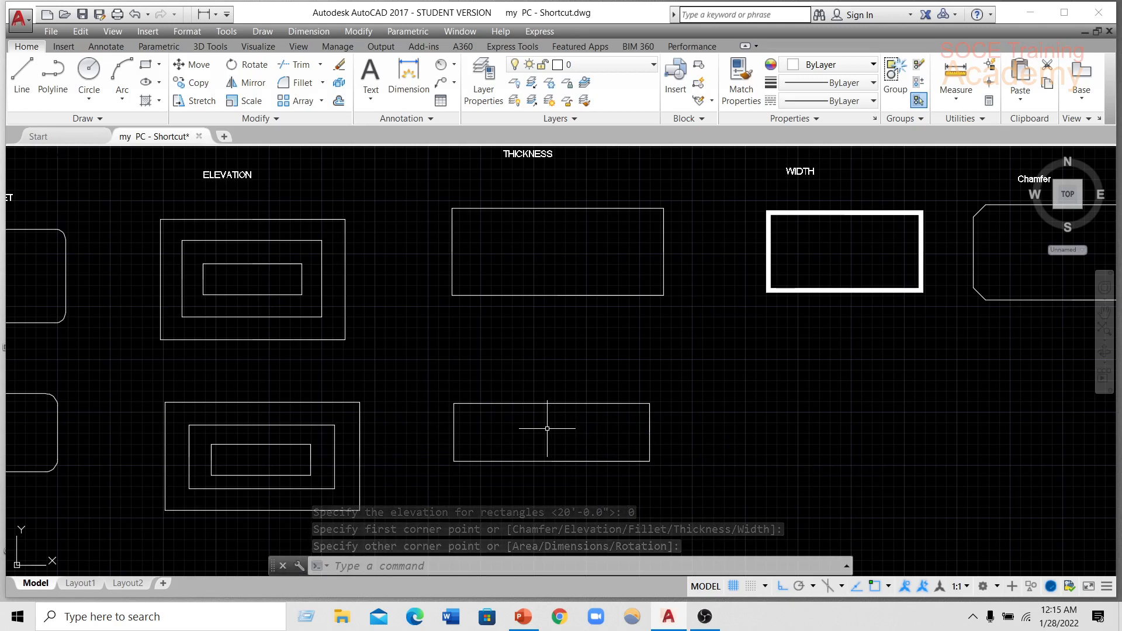
Orbit the model to compare the new plain rectangle with the THICKNESS example above it.
mouse_move(556, 453)
middle_mouse_down("shift")
mouse_move(563, 362)
mouse_move(613, 290)
mouse_move(624, 299)
mouse_move(579, 288)
mouse_move(567, 321)
mouse_move(481, 291)
mouse_move(603, 331)
mouse_move(566, 358)
mouse_move(598, 354)
mouse_move(621, 427)
middle_mouse_up("shift")
scroll(575, 356, "down", 2)
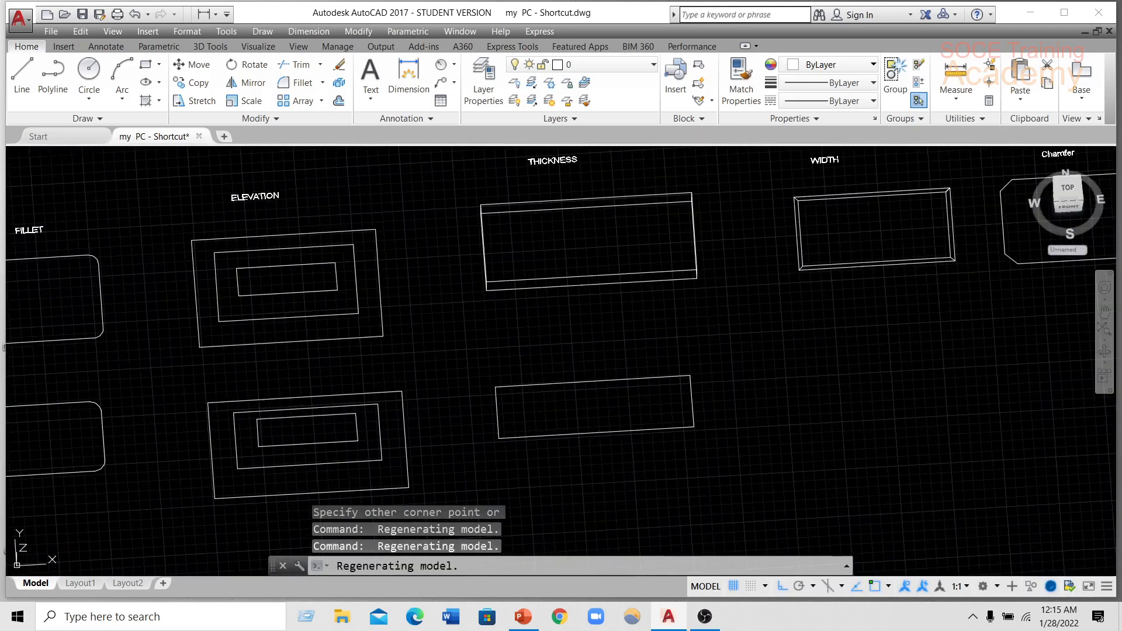
scroll(591, 374, "up", 4)
scroll(537, 352, "down", 6)
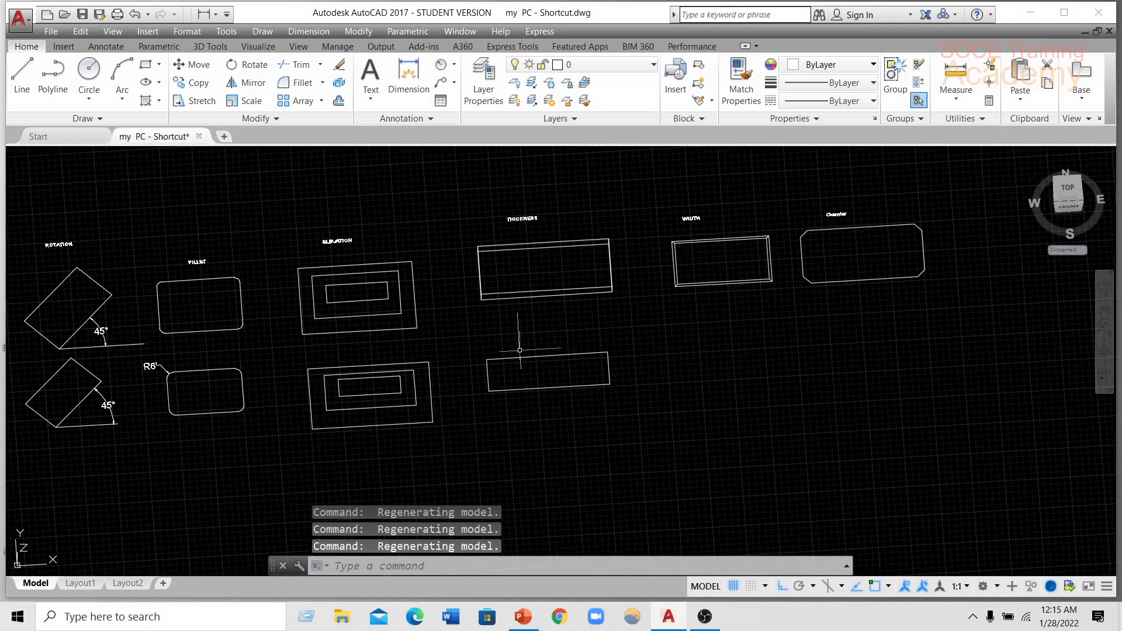
middle_click_drag(519, 350, 501, 353)
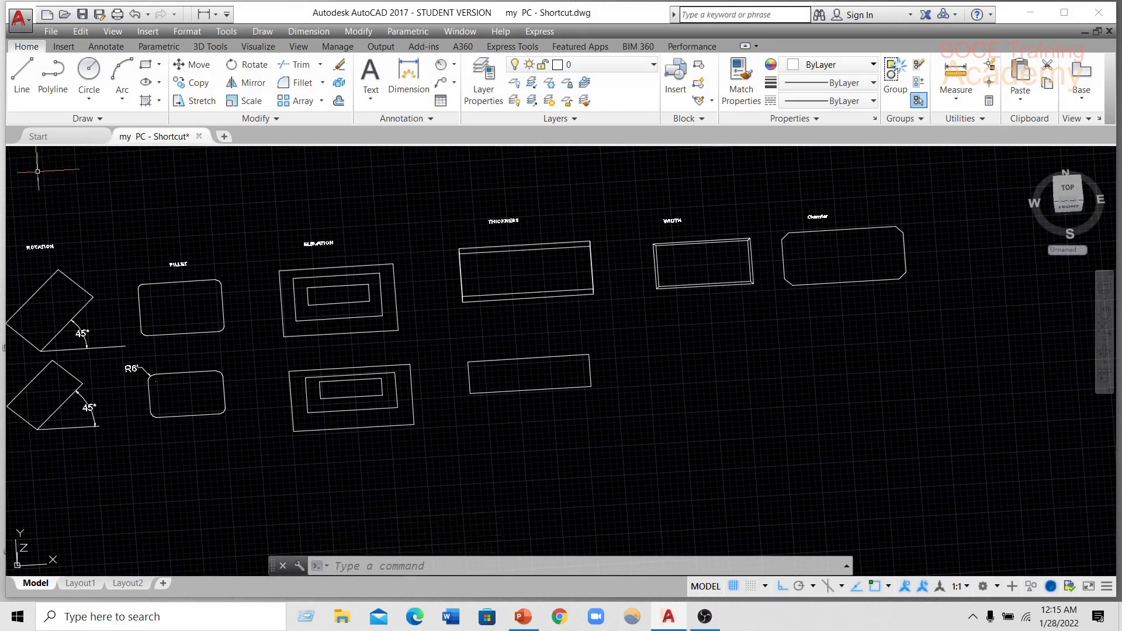
Return the drawing to the Top view and erase the plain rectangle below the THICKNESS example.
left_click(29, 153)
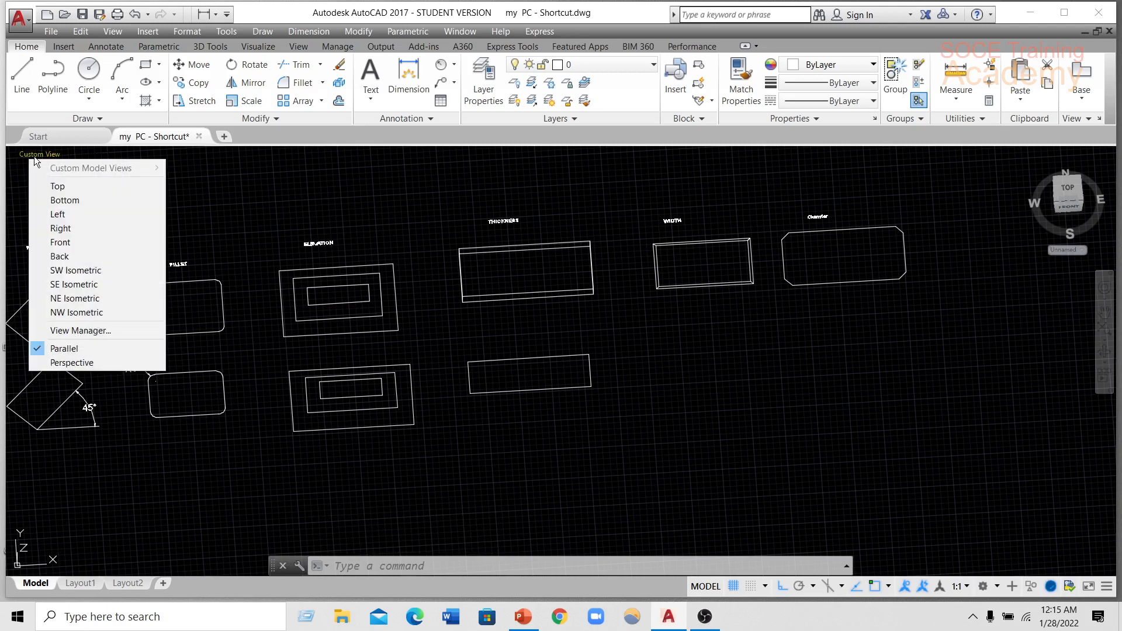
left_click(58, 187)
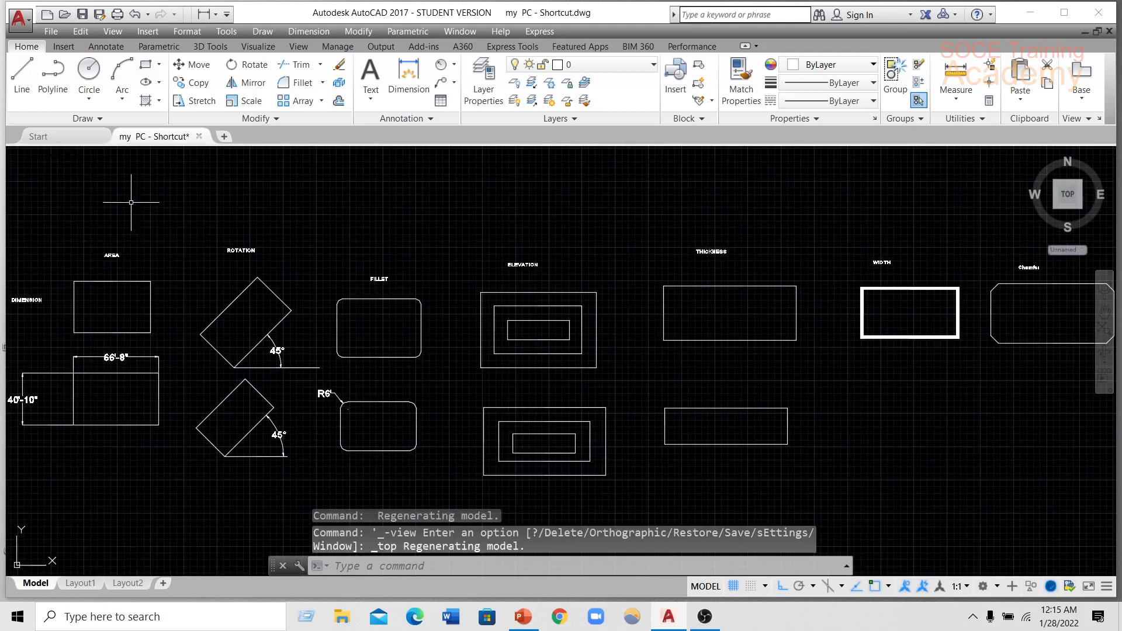
scroll(689, 403, "up", 4)
scroll(566, 351, "down", 4)
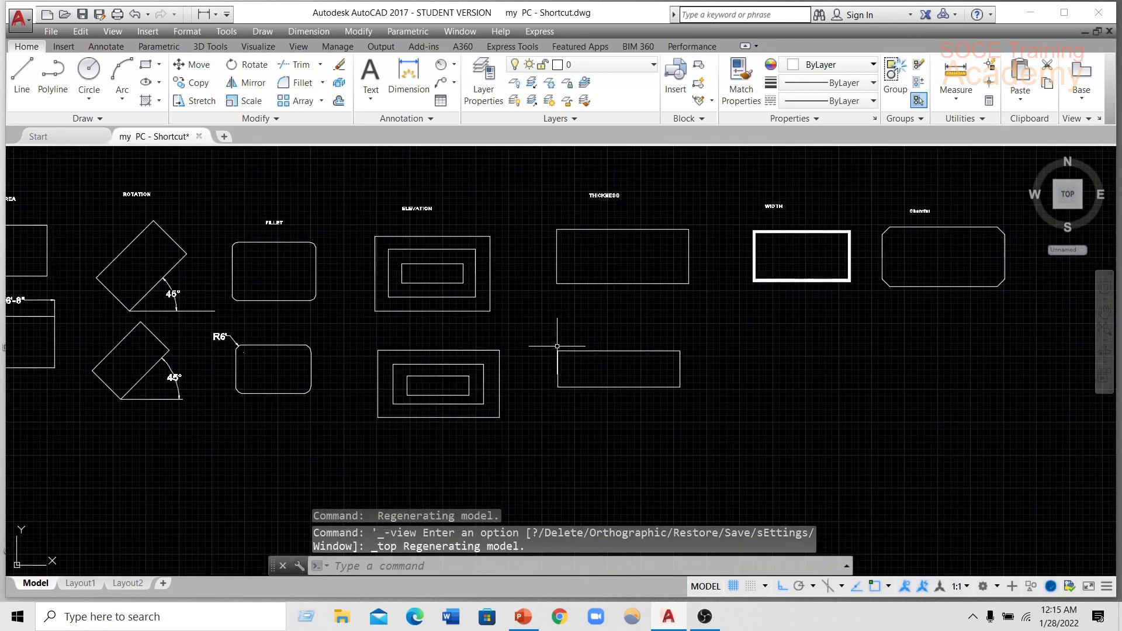
scroll(760, 352, "up", 2)
left_click(572, 349)
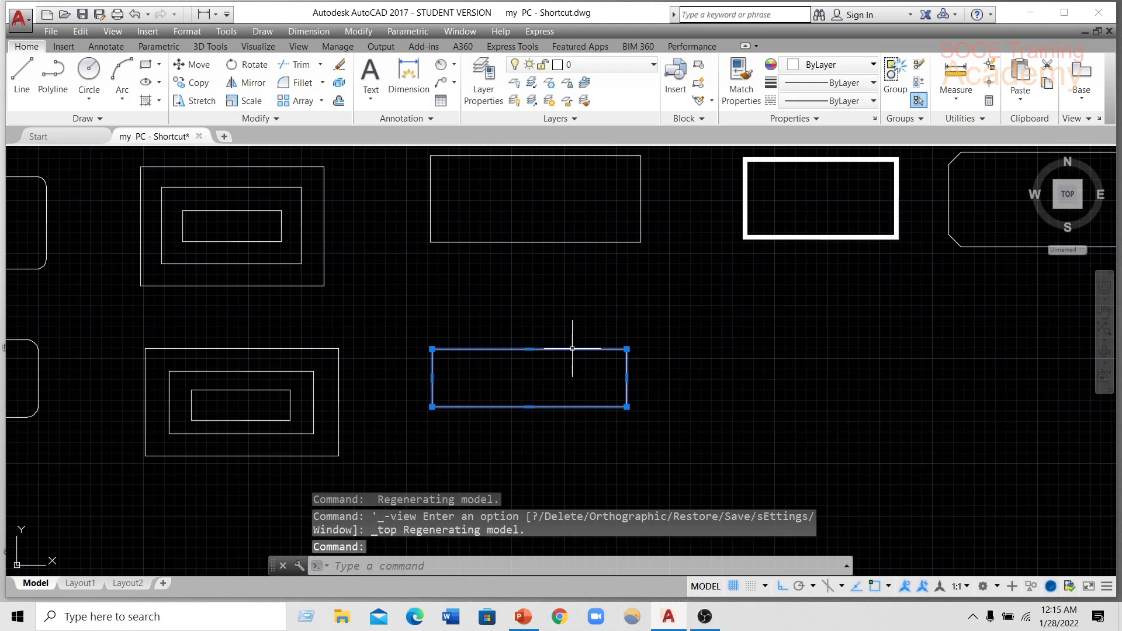
key("Delete")
scroll(585, 360, "down", 3)
scroll(602, 333, "up", 3)
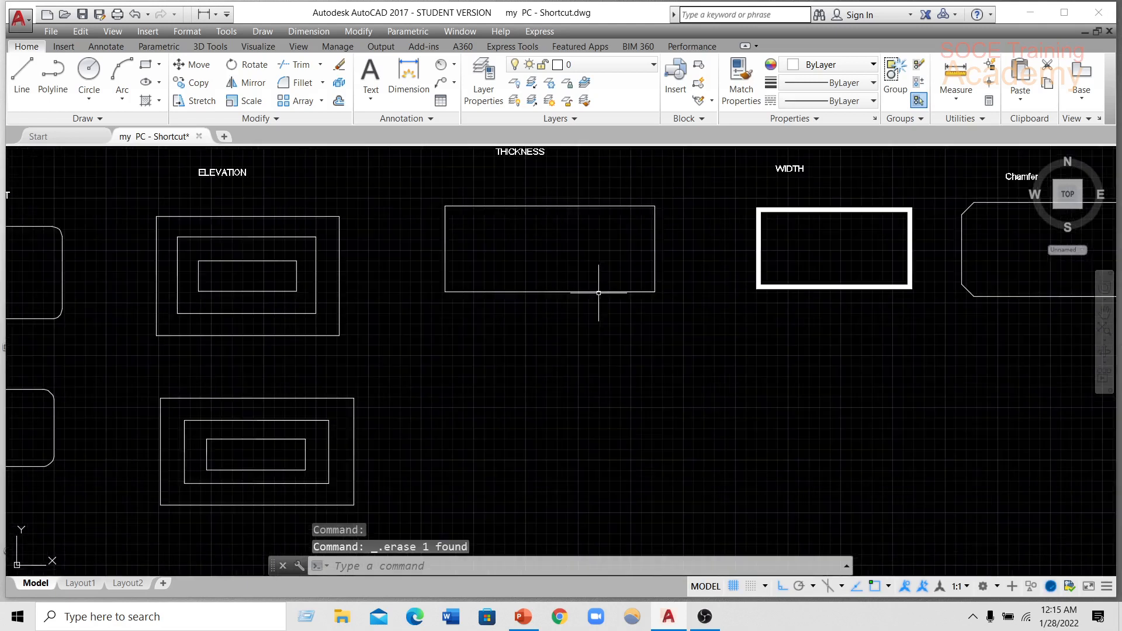
Draw a rectangle with a thickness of 6' below the THICKNESS example, roughly matching its length.
middle_click_drag(570, 313, 565, 328)
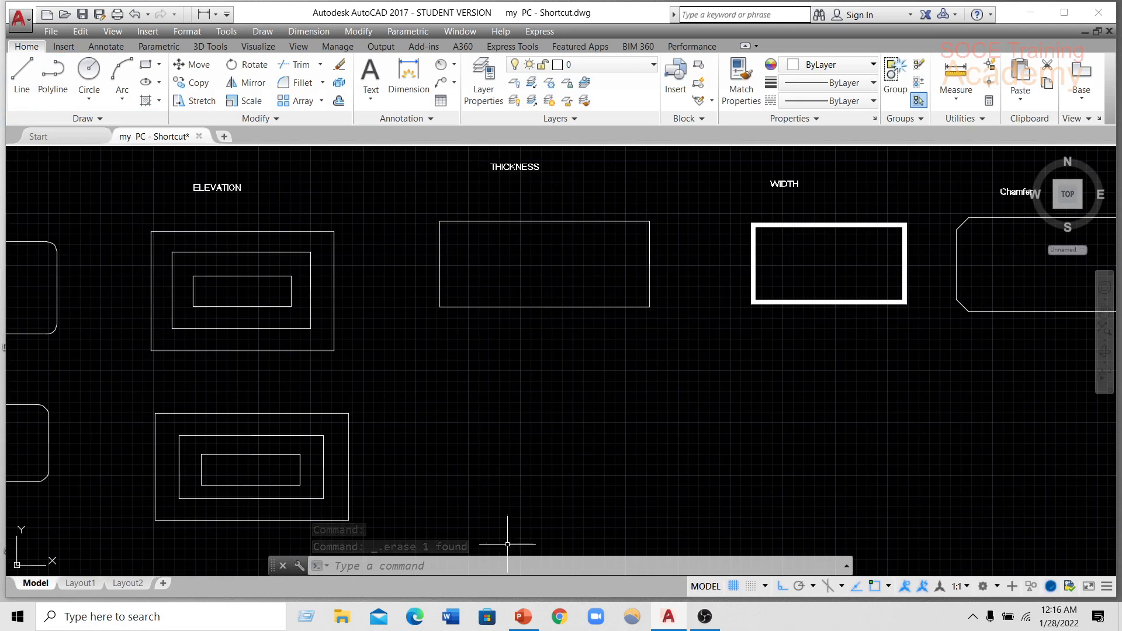
left_click(491, 571)
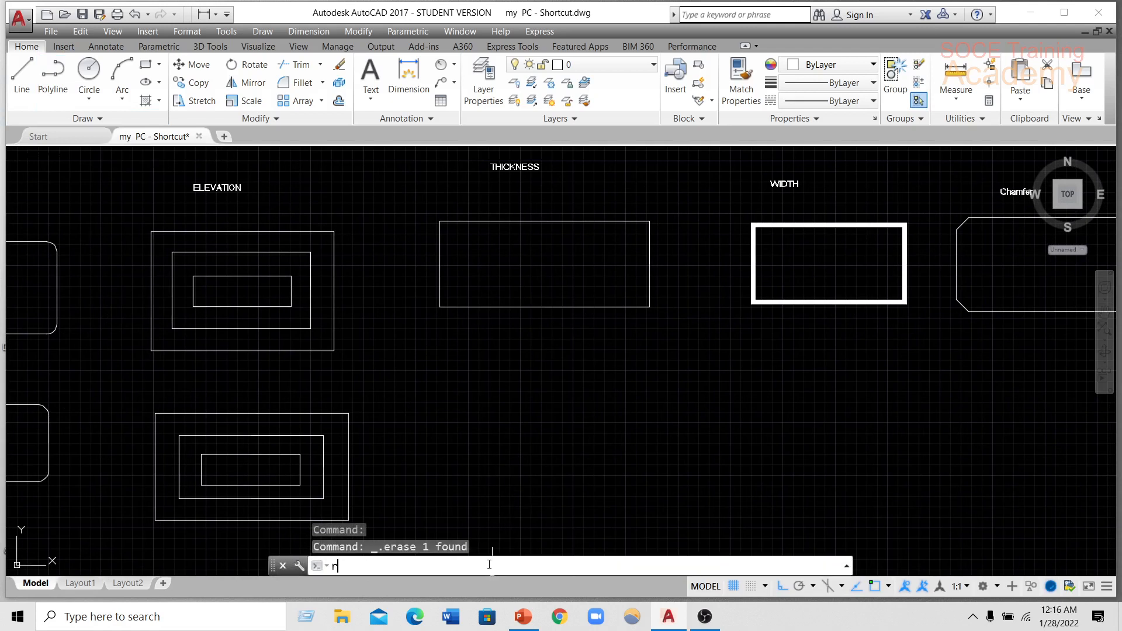
key("Return")
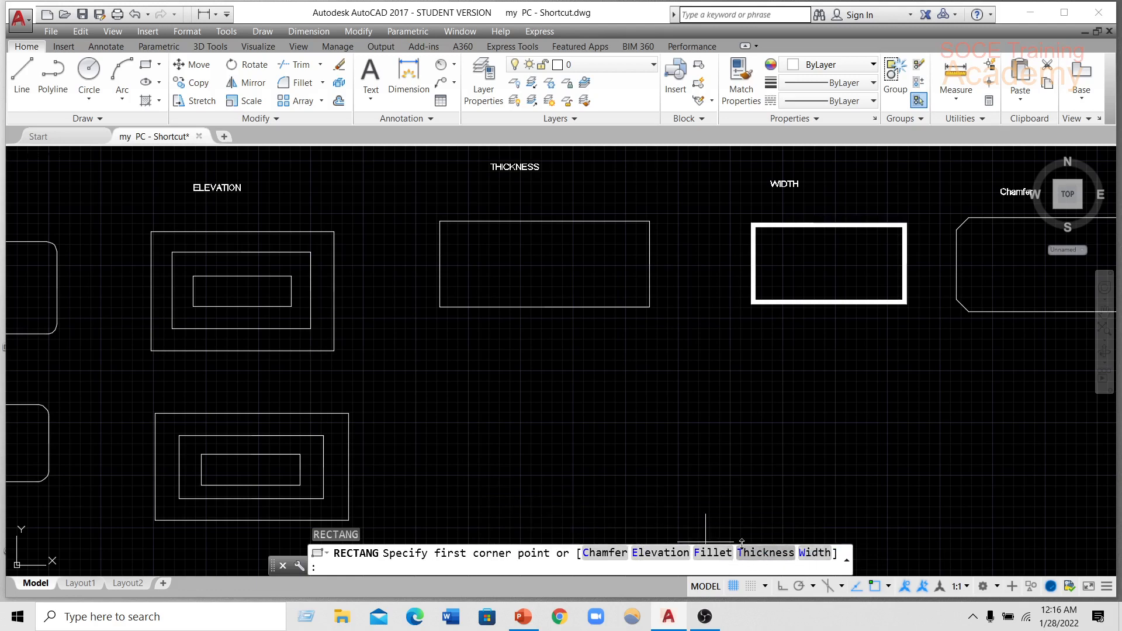
type("t")
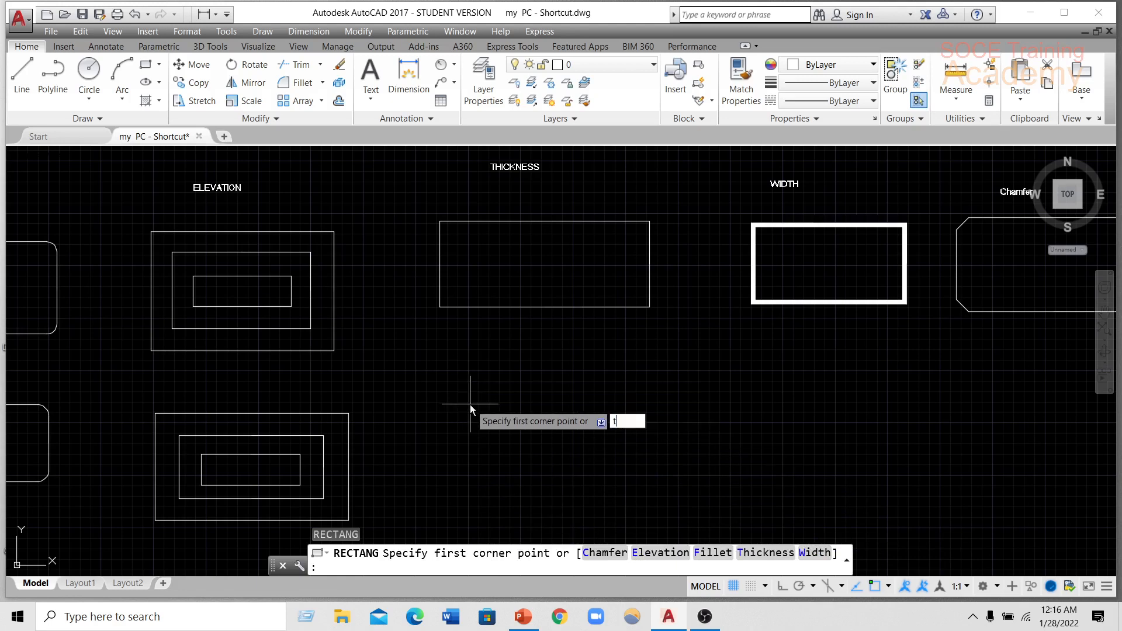
key("Return")
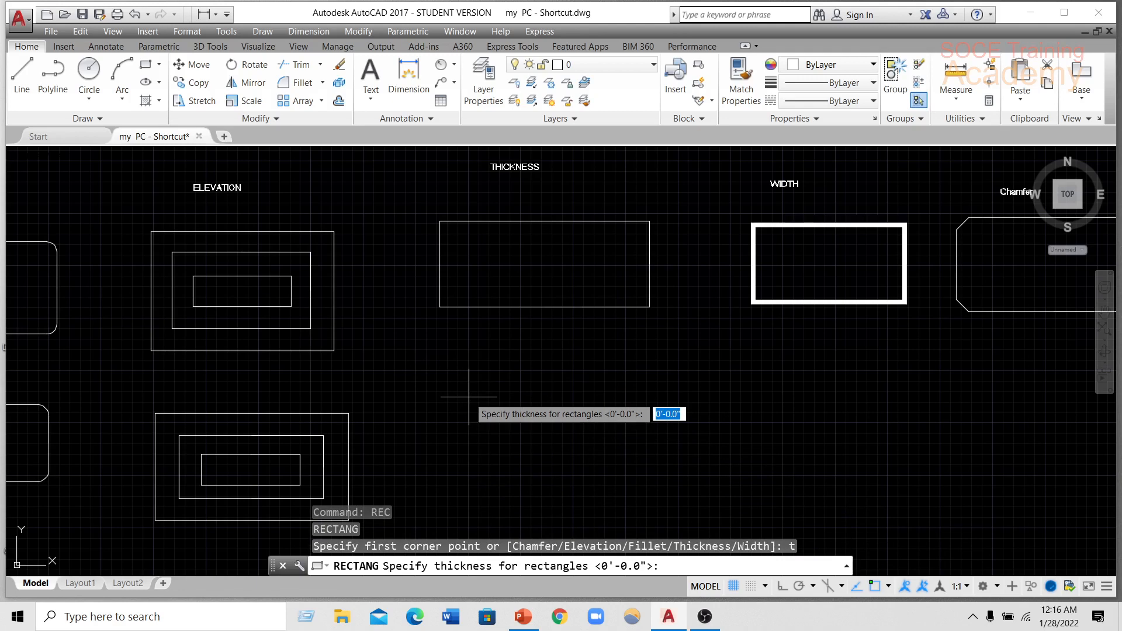
type("6")
key("Return")
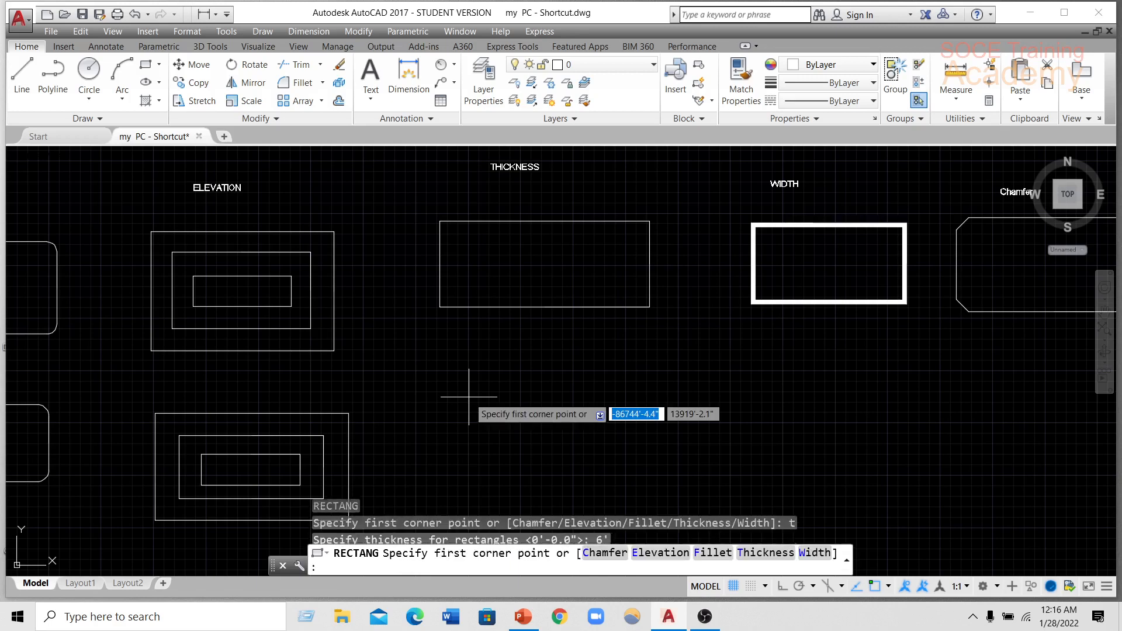
left_click(436, 380)
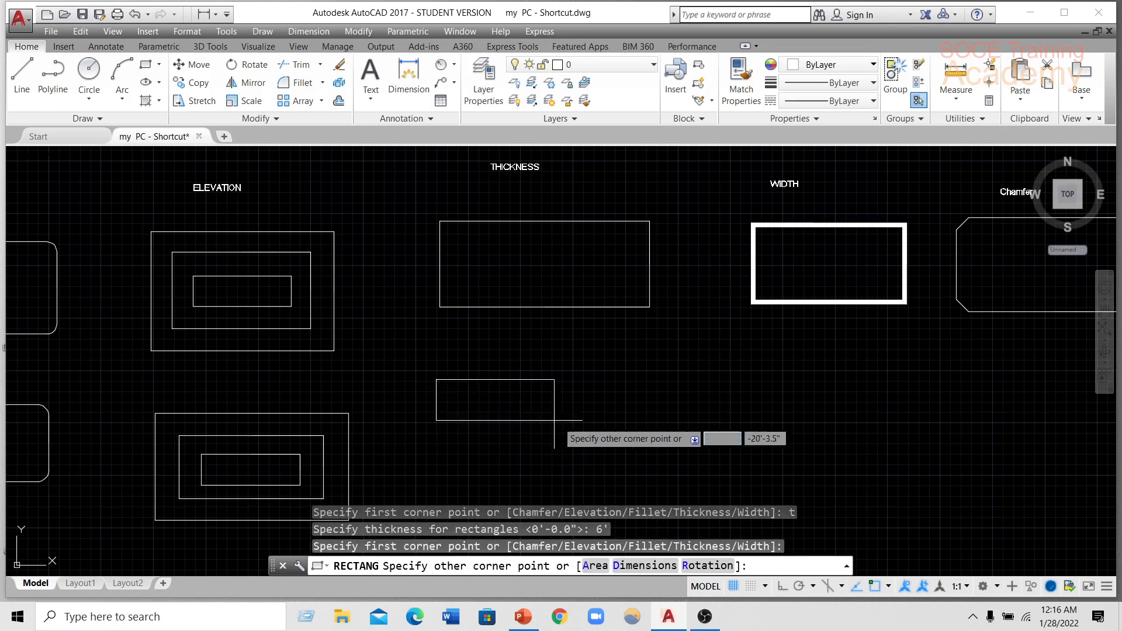
left_click(648, 456)
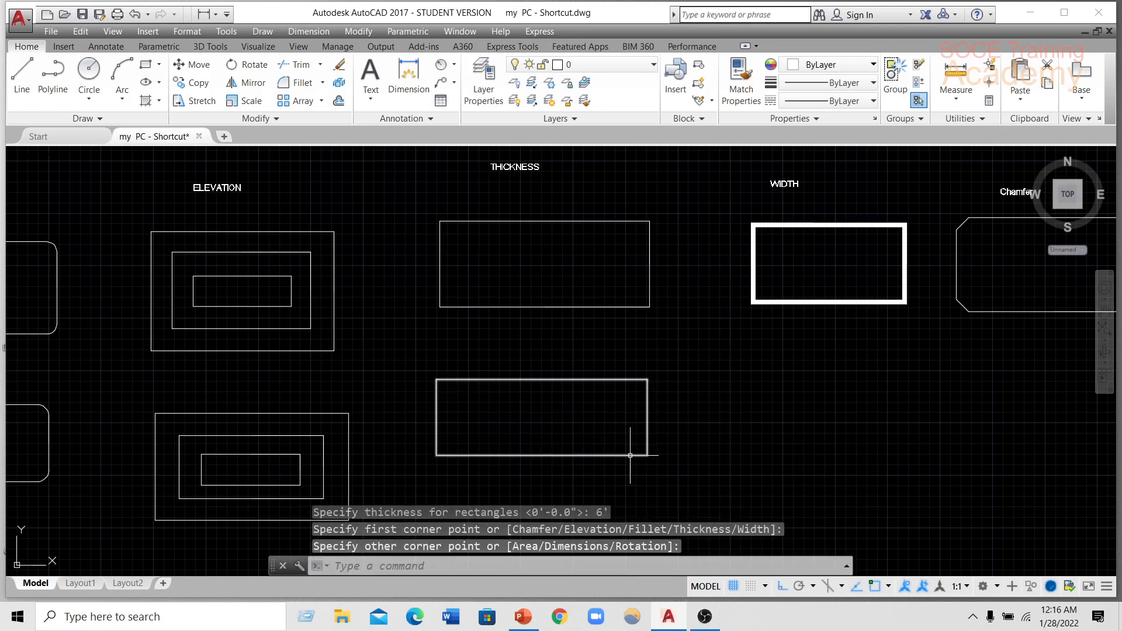
Orbit the model to compare the thickened rectangle with the THICKNESS example above it, and return to the Top view.
scroll(652, 349, "down", 2)
scroll(622, 352, "up", 2)
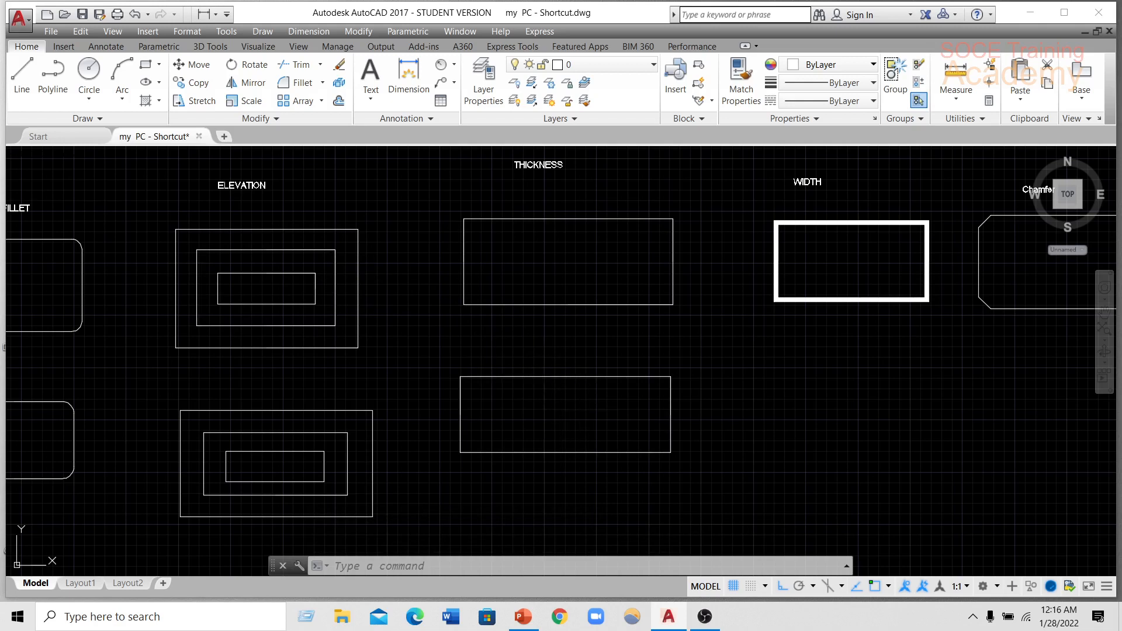
middle_click_drag(553, 418, 576, 380, "shift")
scroll(564, 333, "up", 2)
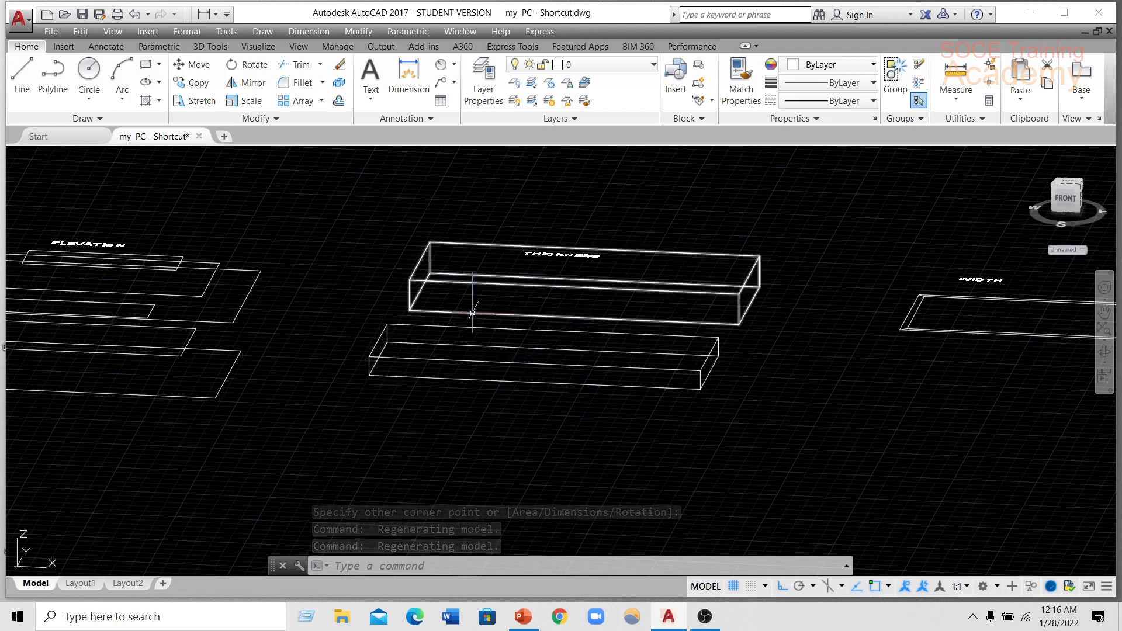
middle_click_drag(508, 295, 476, 279, "shift")
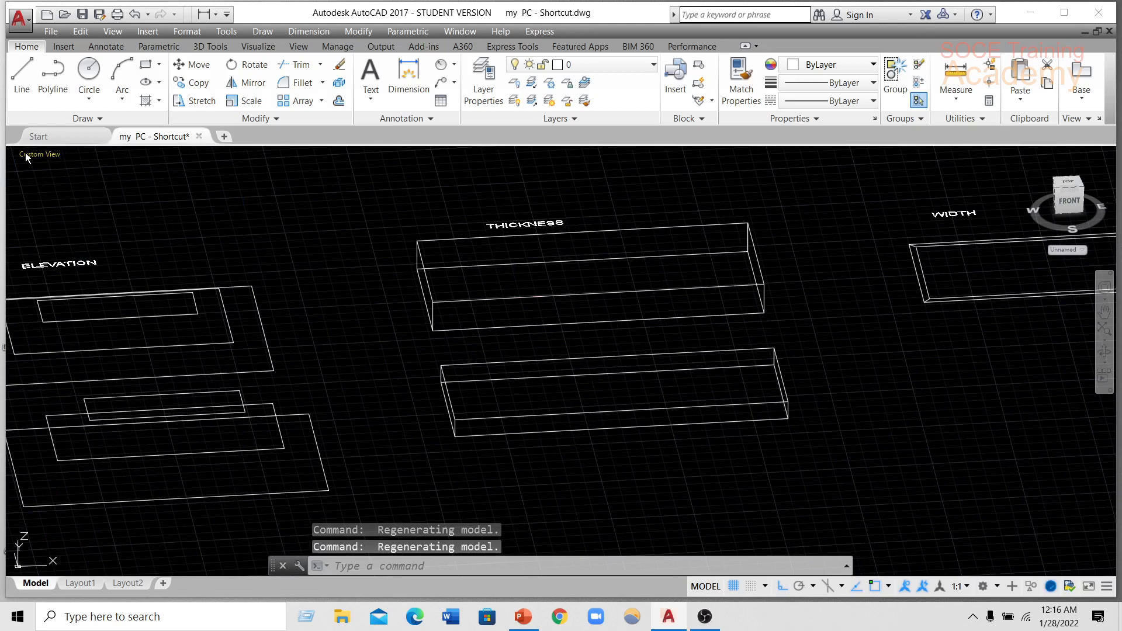
left_click(26, 153)
left_click(62, 187)
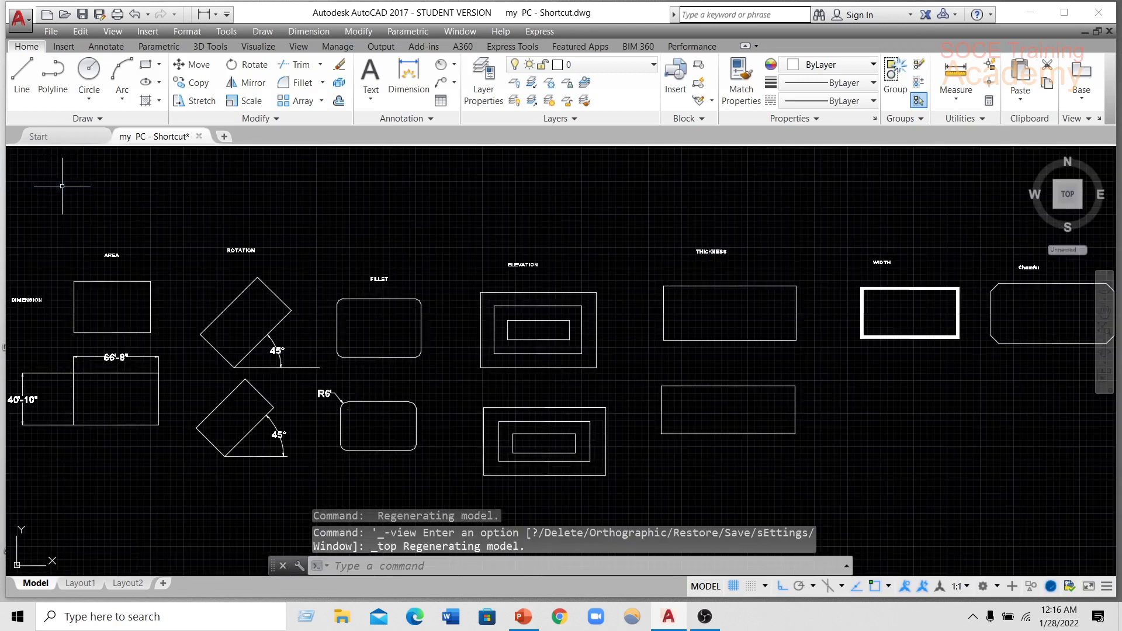
Reset the rectangle command's thickness to 0.
middle_click_drag(583, 329, 305, 270)
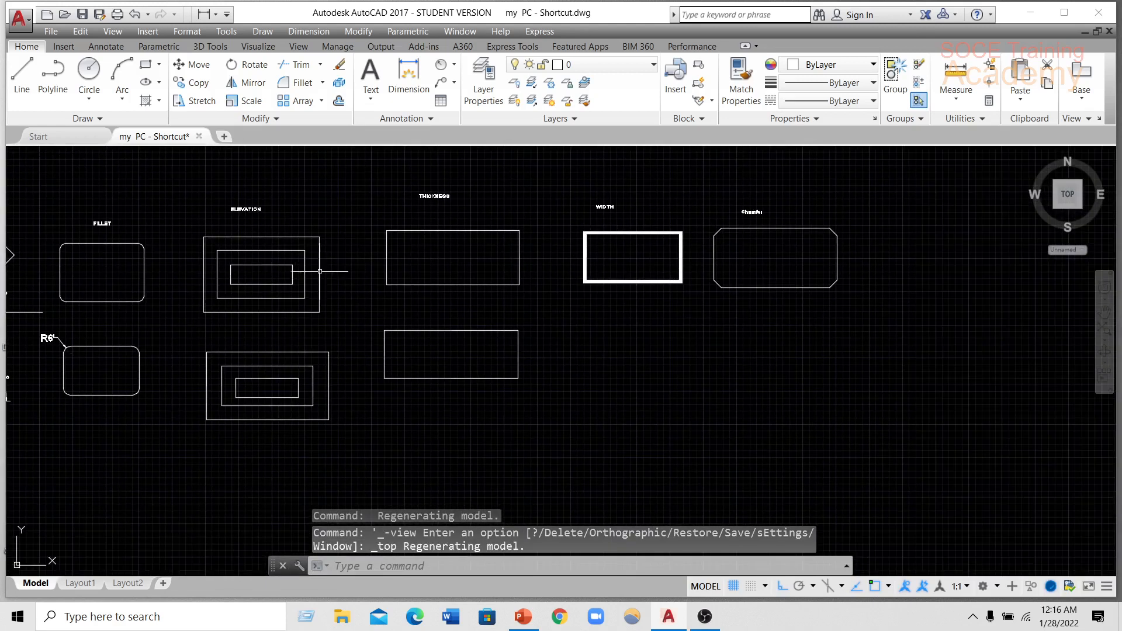
middle_click_drag(646, 305, 588, 321)
scroll(611, 290, "up", 2)
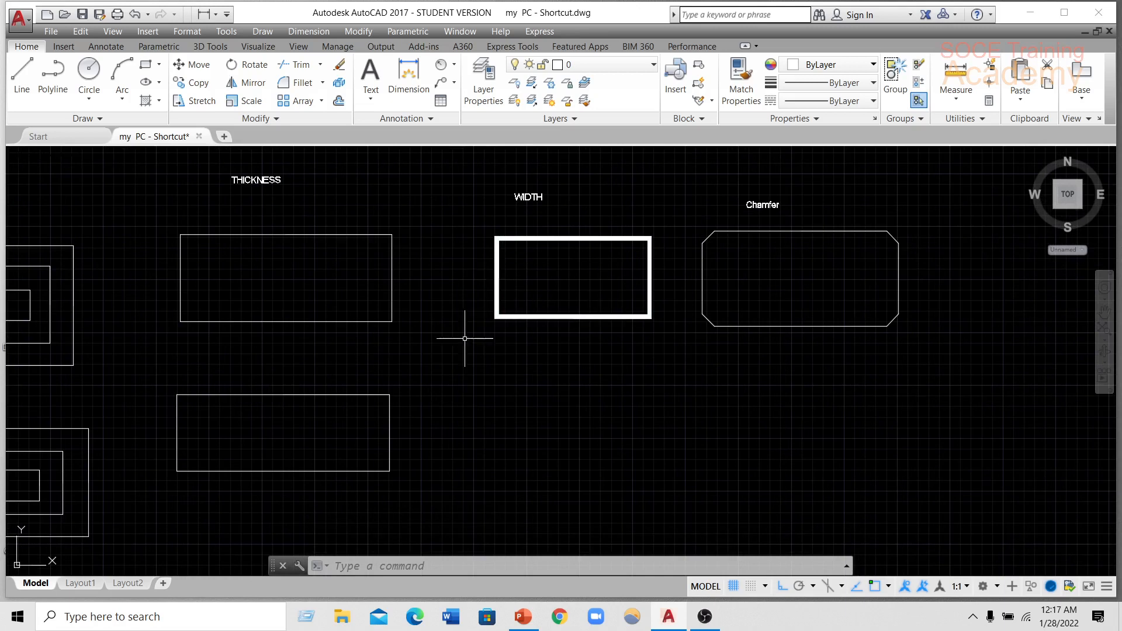
left_click(494, 570)
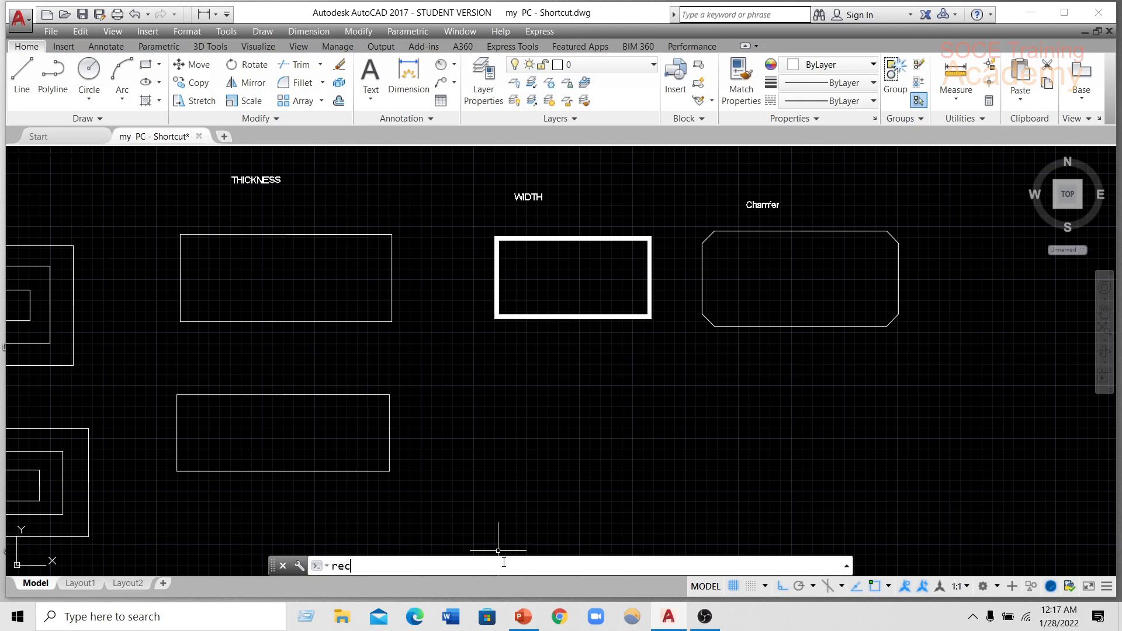
type("rec")
key("Return")
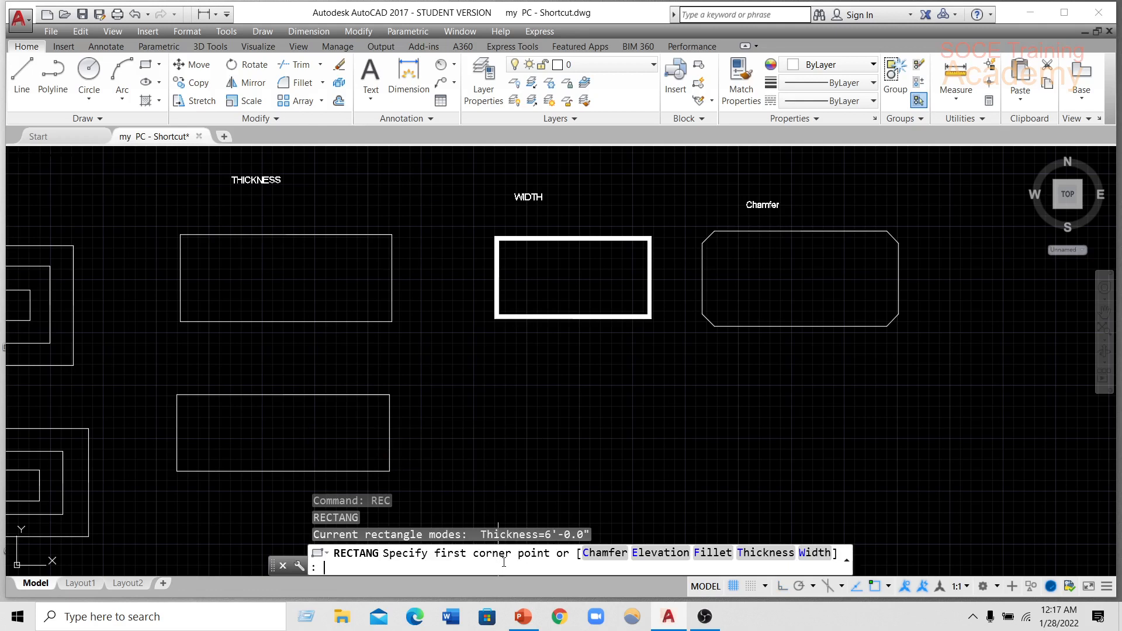
type("t")
key("Return")
key("Return")
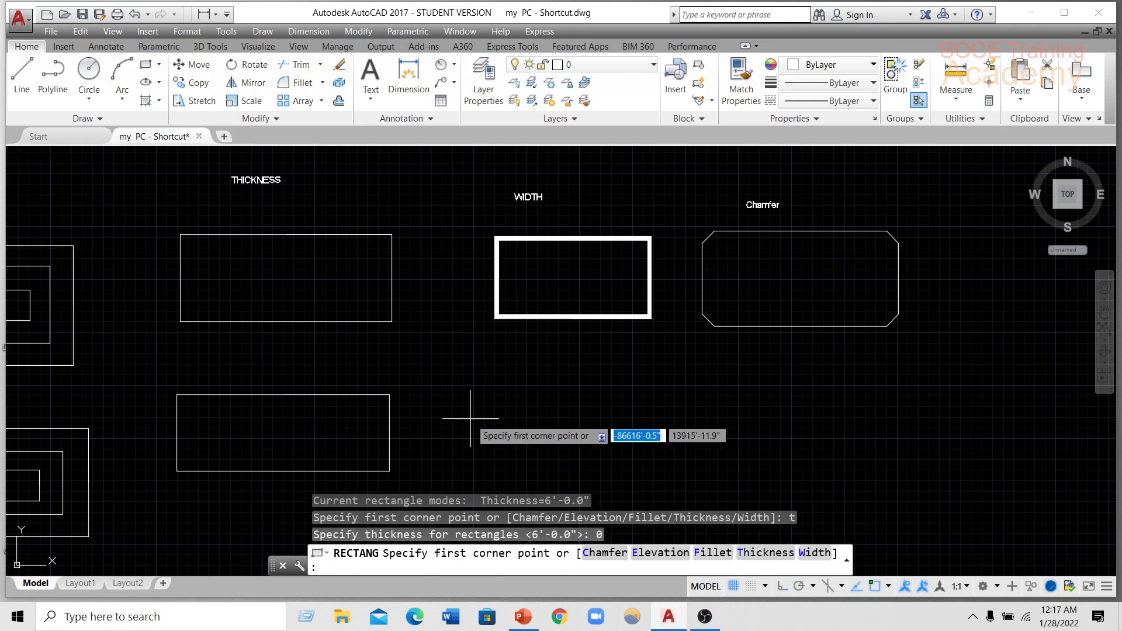
Draw a plain test rectangle below the WIDTH example and erase it.
left_click(486, 365)
left_click(618, 444)
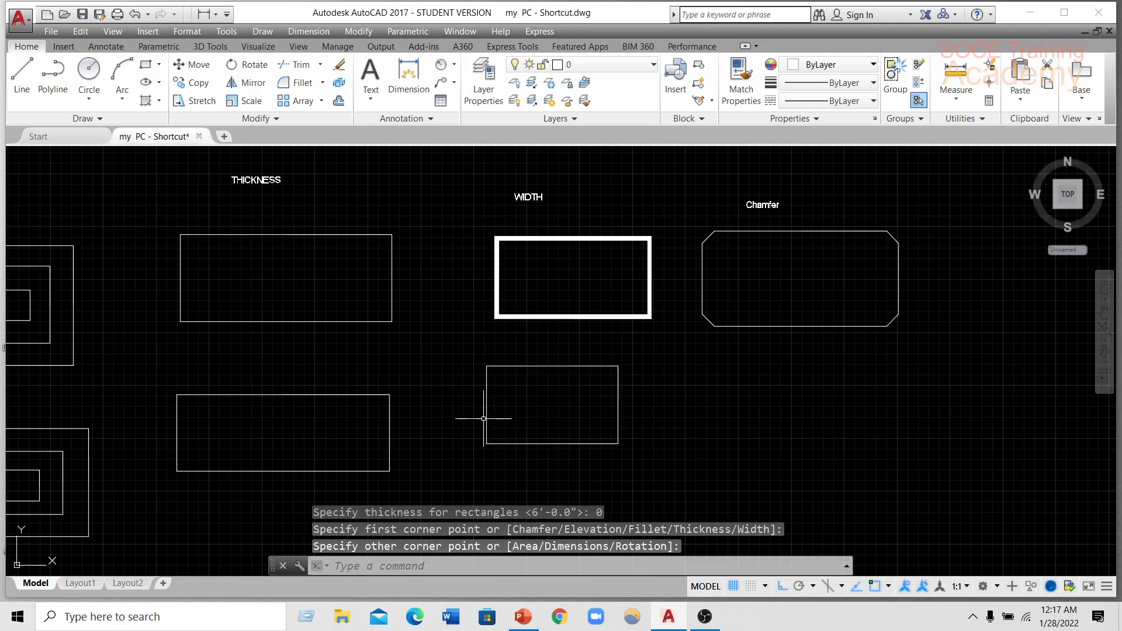
left_click(486, 378)
key("Delete")
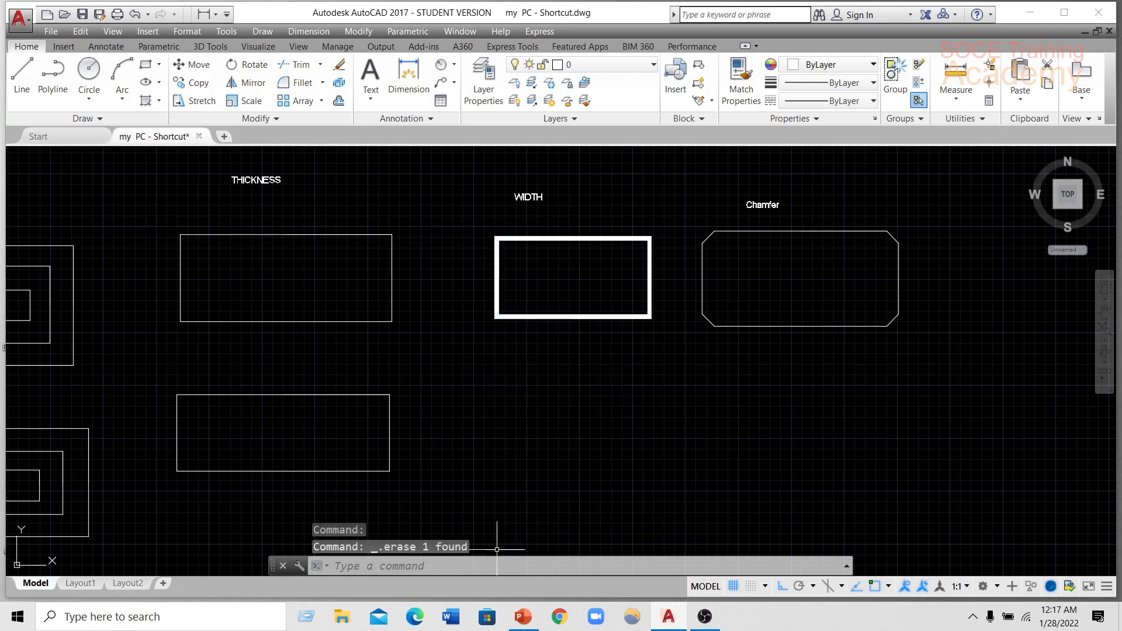
Draw a rectangle with a line width of 6' below the WIDTH example.
left_click(477, 570)
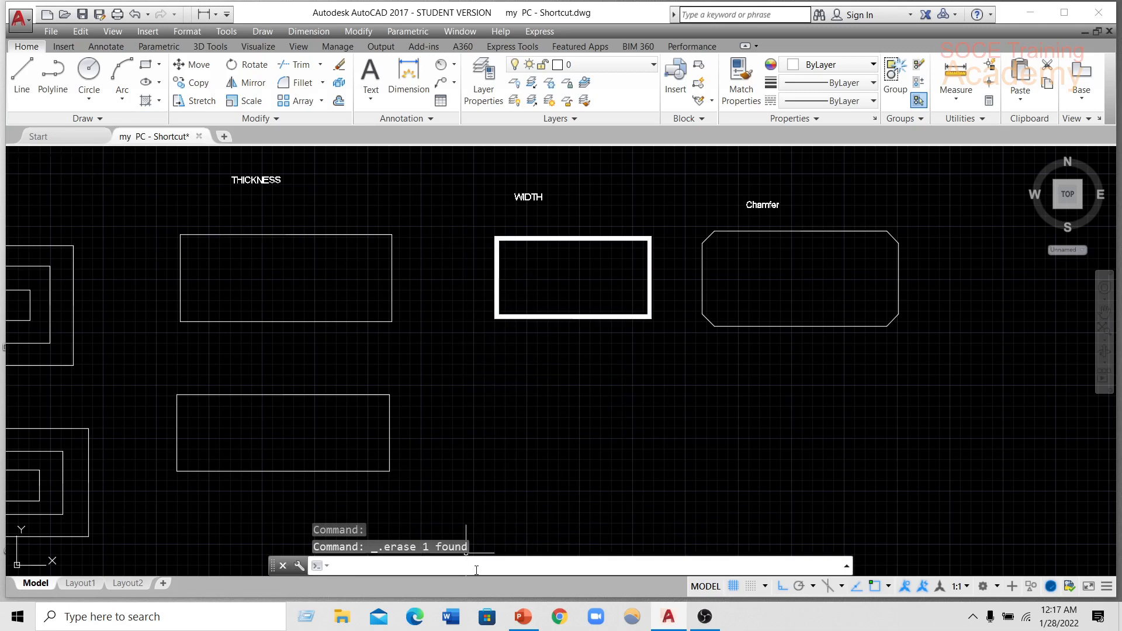
type("rec")
key("Return")
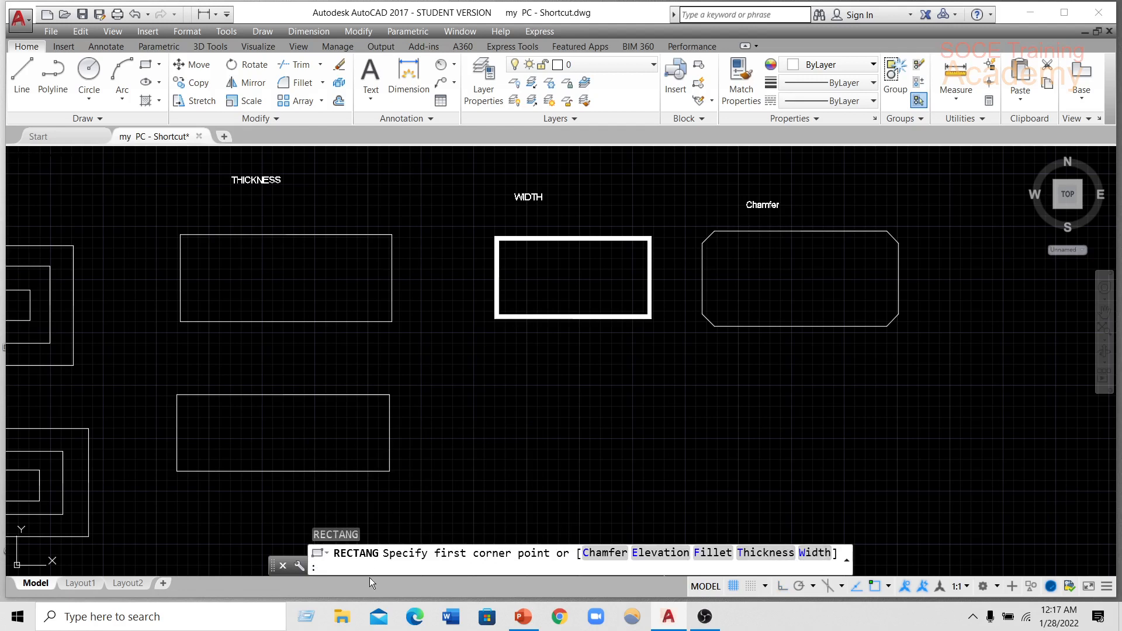
key("Return")
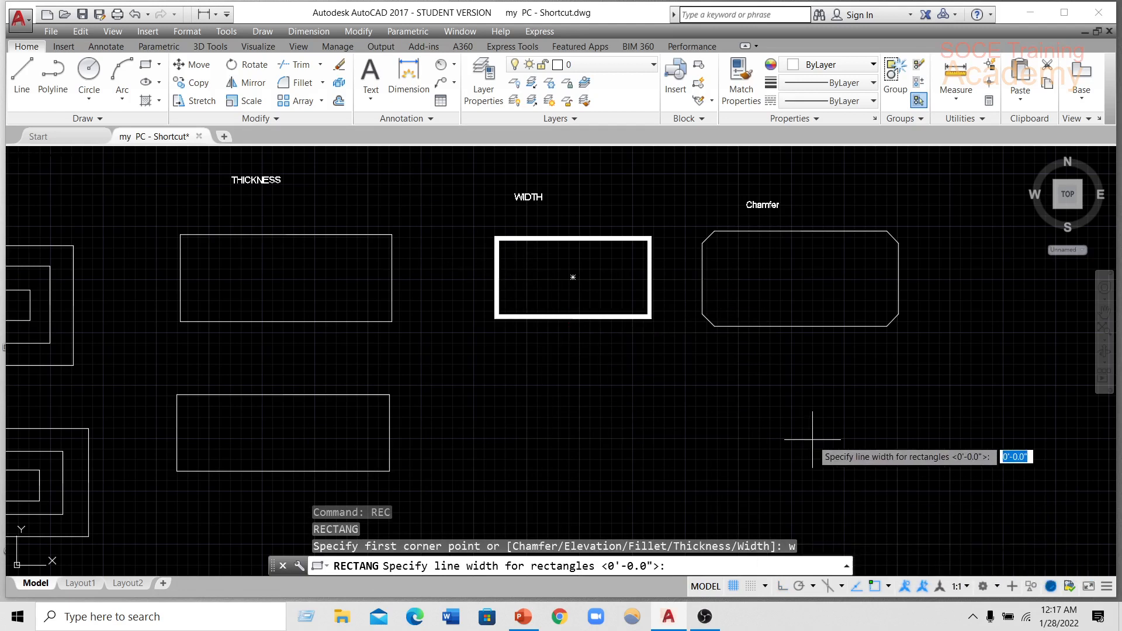
type("6")
key("Return")
left_click(508, 368)
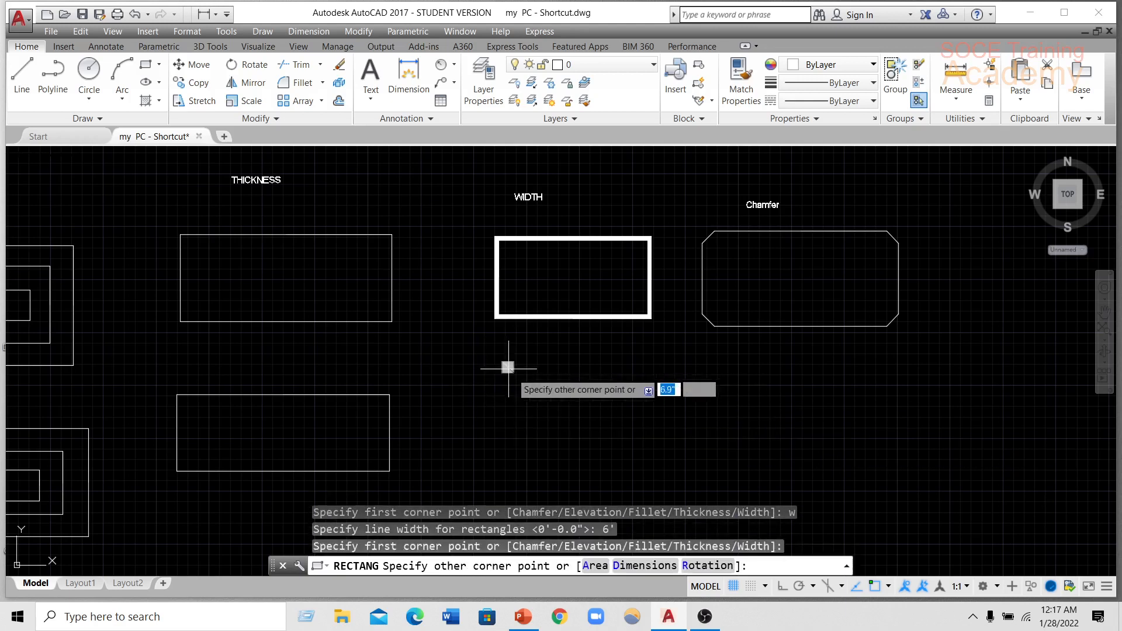
left_click(660, 463)
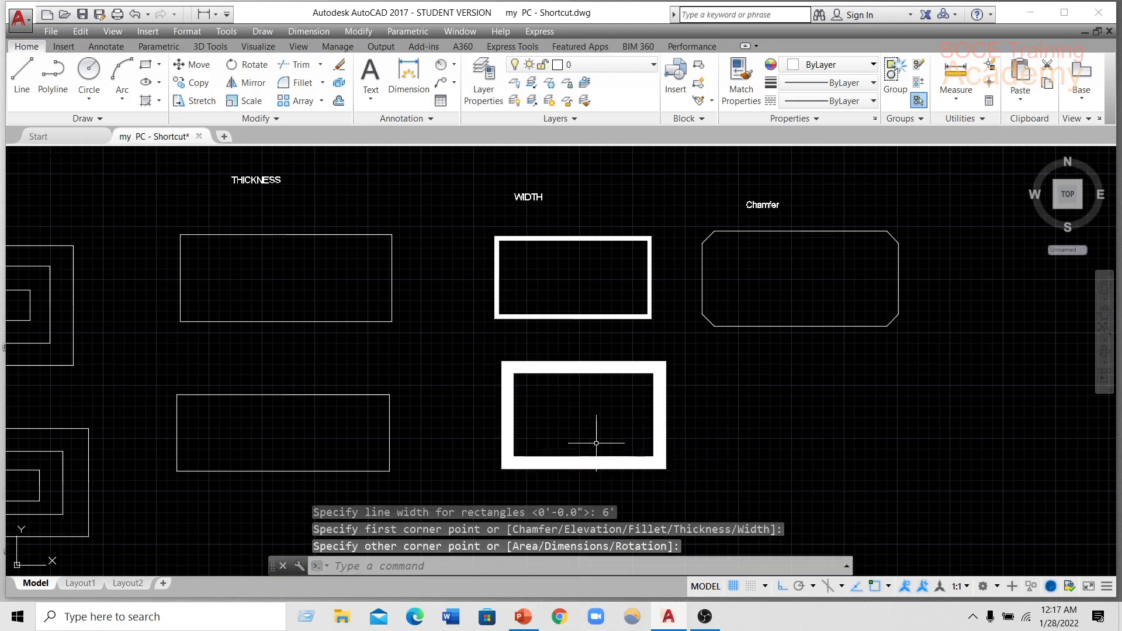
Examine the outline of the new wide-line rectangle and compare it with the WIDTH example above it.
scroll(609, 433, "up", 4)
scroll(544, 416, "down", 2)
scroll(541, 402, "up", 2)
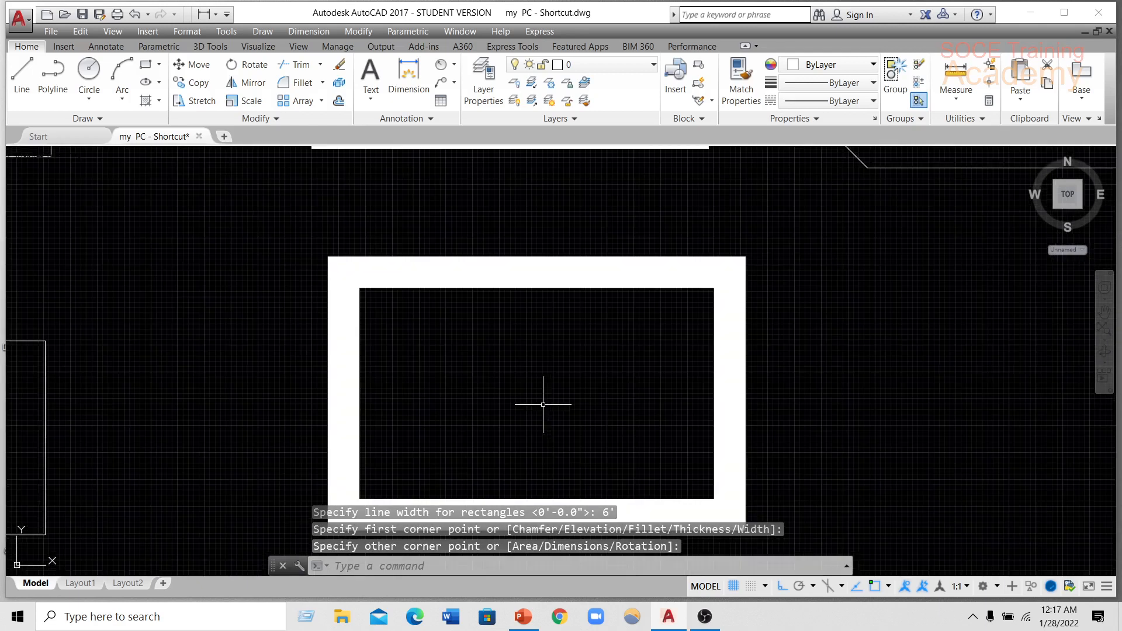
scroll(544, 406, "down", 2)
scroll(532, 401, "down", 2)
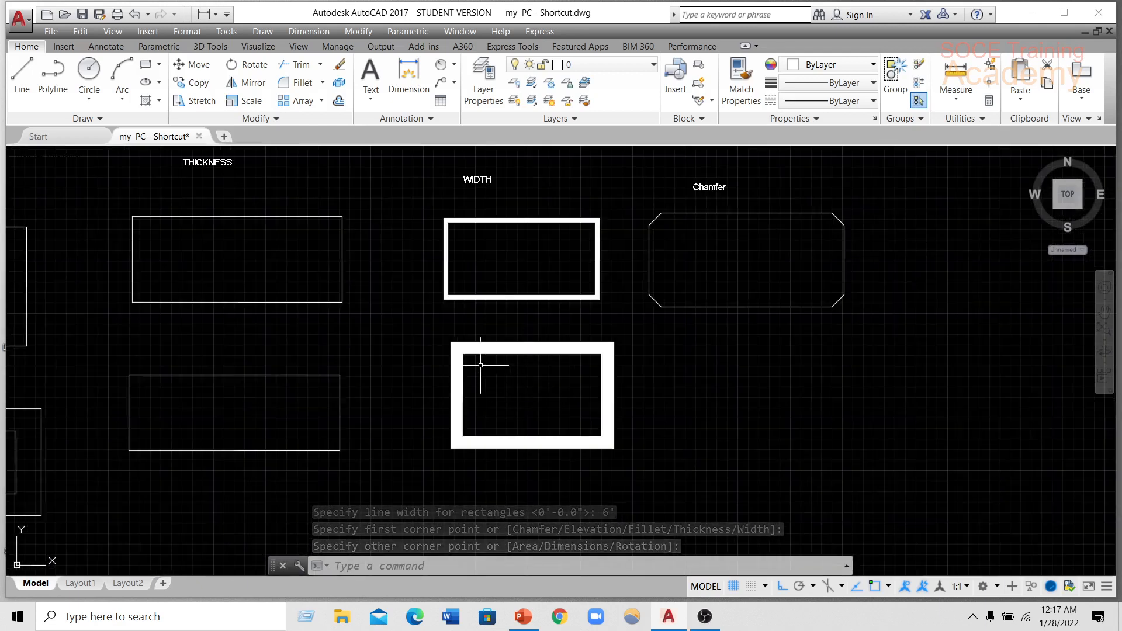
scroll(468, 369, "up", 2)
scroll(388, 388, "down", 4)
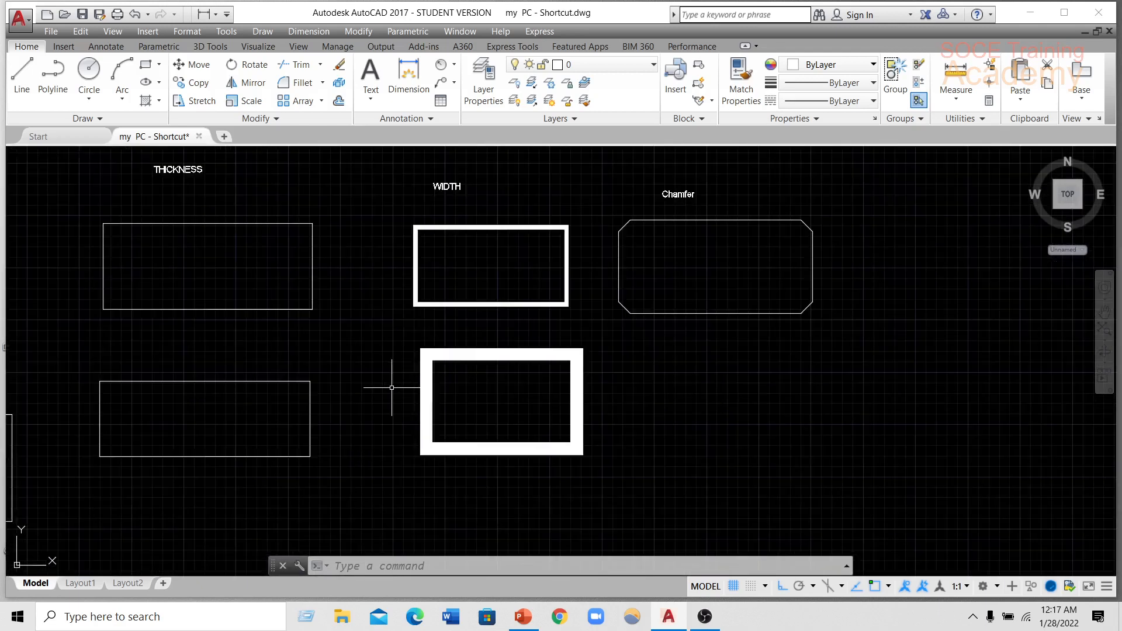
scroll(440, 394, "up", 2)
middle_click_drag(525, 386, 462, 395)
middle_click_drag(631, 306, 577, 269)
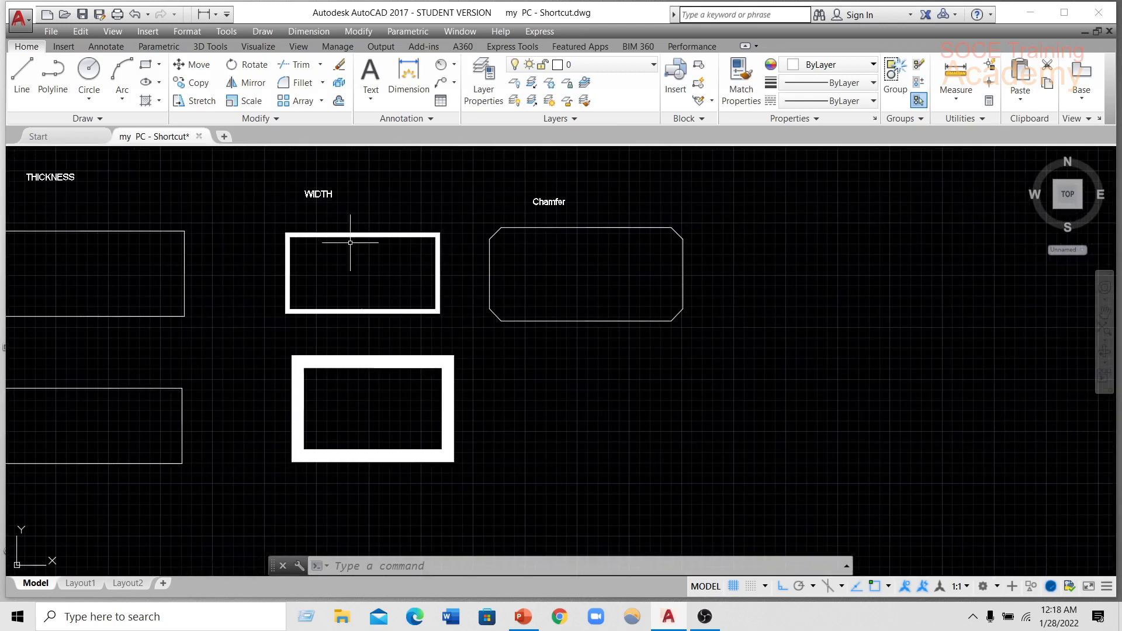
left_click(543, 372)
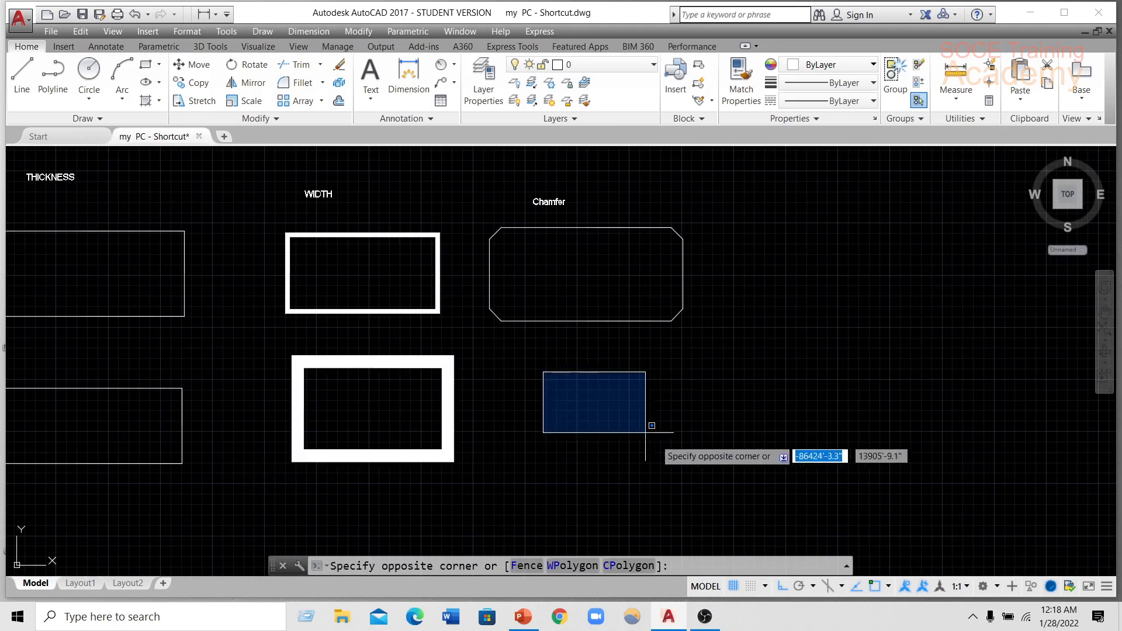
key("Escape")
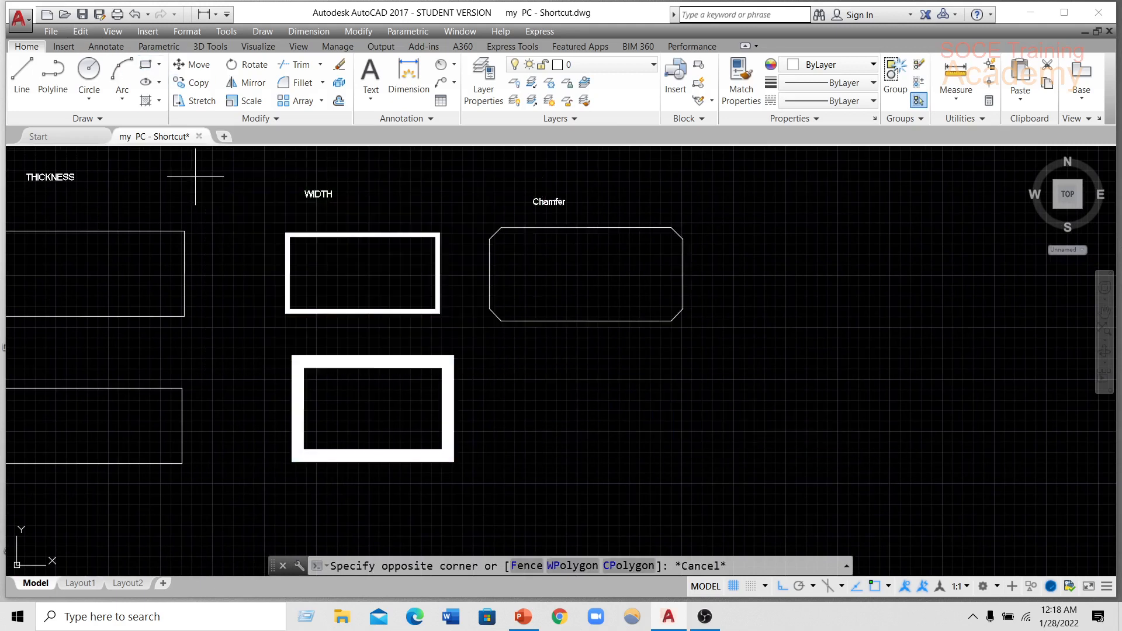
Draw a test rectangle with the still active line width below the Chamfer example and erase it.
key("Return")
left_click(551, 387)
left_click(698, 471)
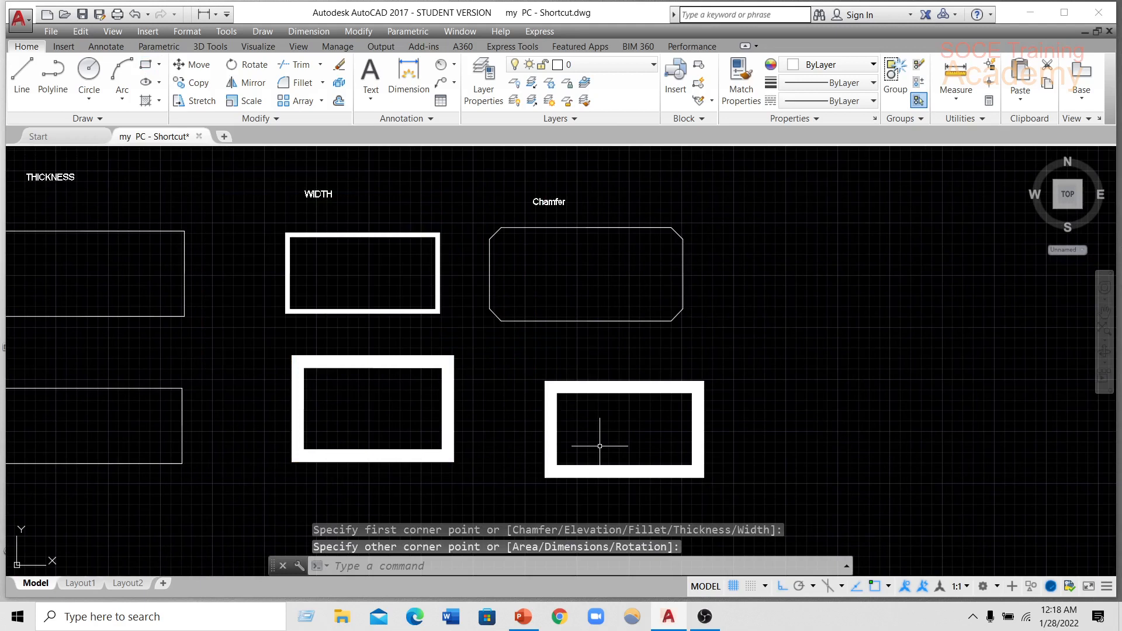
left_click(558, 415)
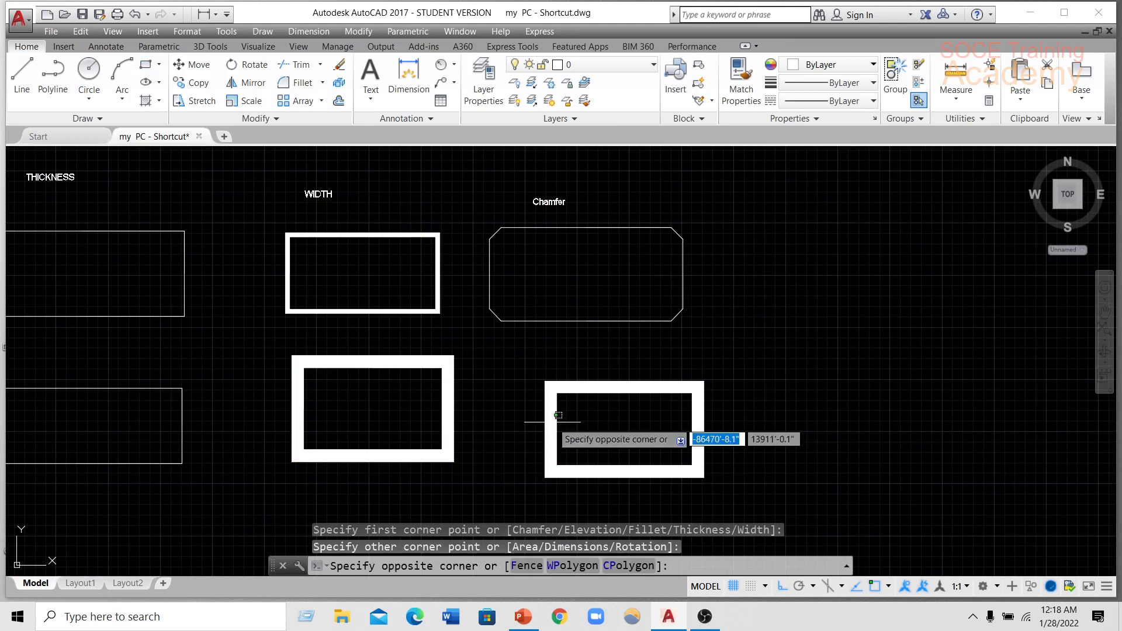
key("Escape")
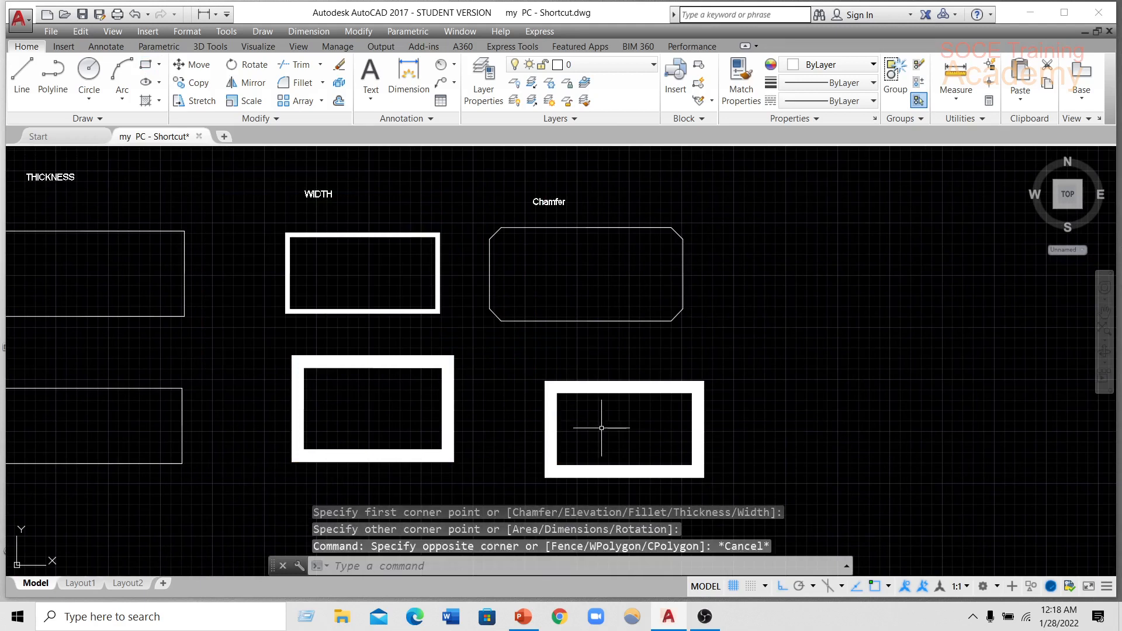
left_click(548, 408)
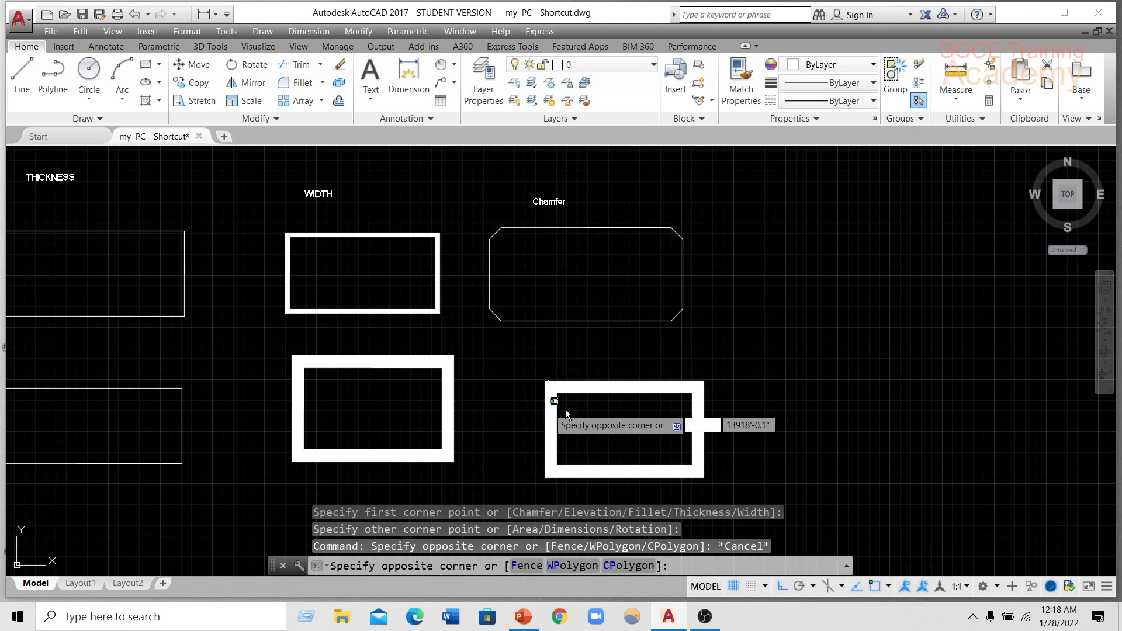
key("Escape")
left_click(597, 389)
key("Escape")
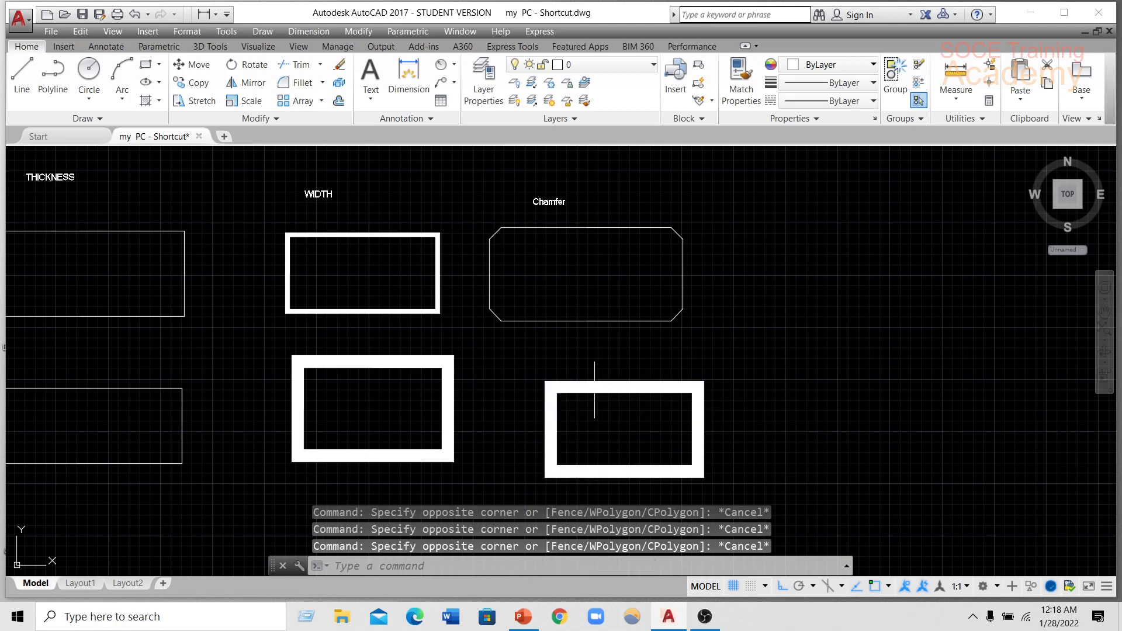
mouse_move(516, 397)
left_mouse_down()
mouse_move(568, 463)
mouse_move(738, 390)
left_mouse_up()
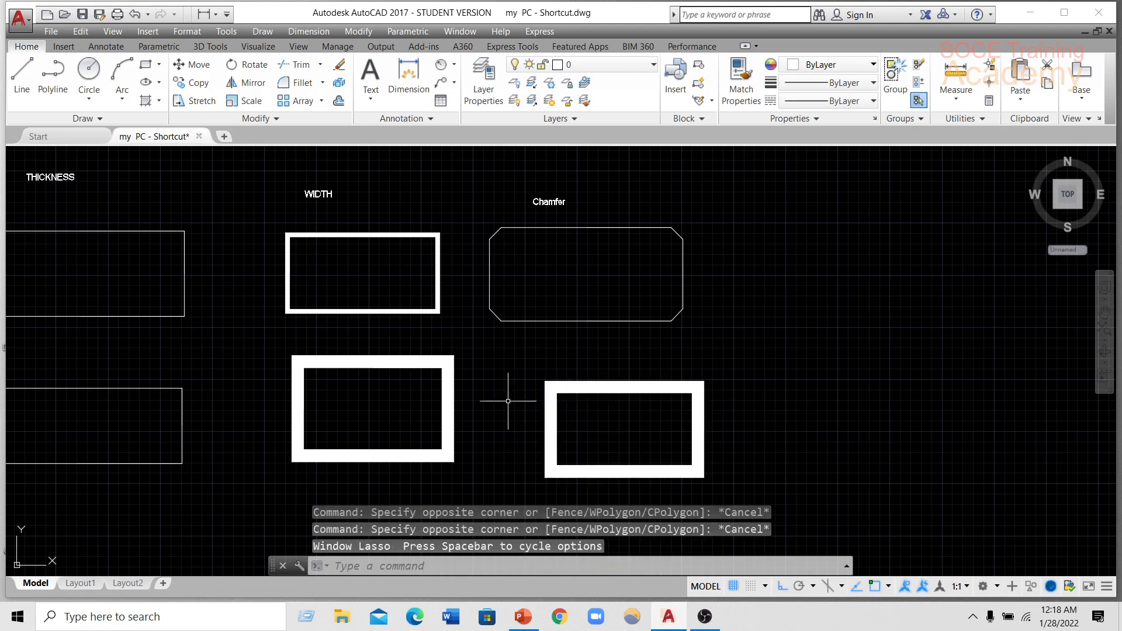
mouse_move(491, 380)
left_mouse_down()
mouse_move(518, 488)
mouse_move(760, 451)
mouse_move(767, 368)
mouse_move(756, 376)
left_mouse_up()
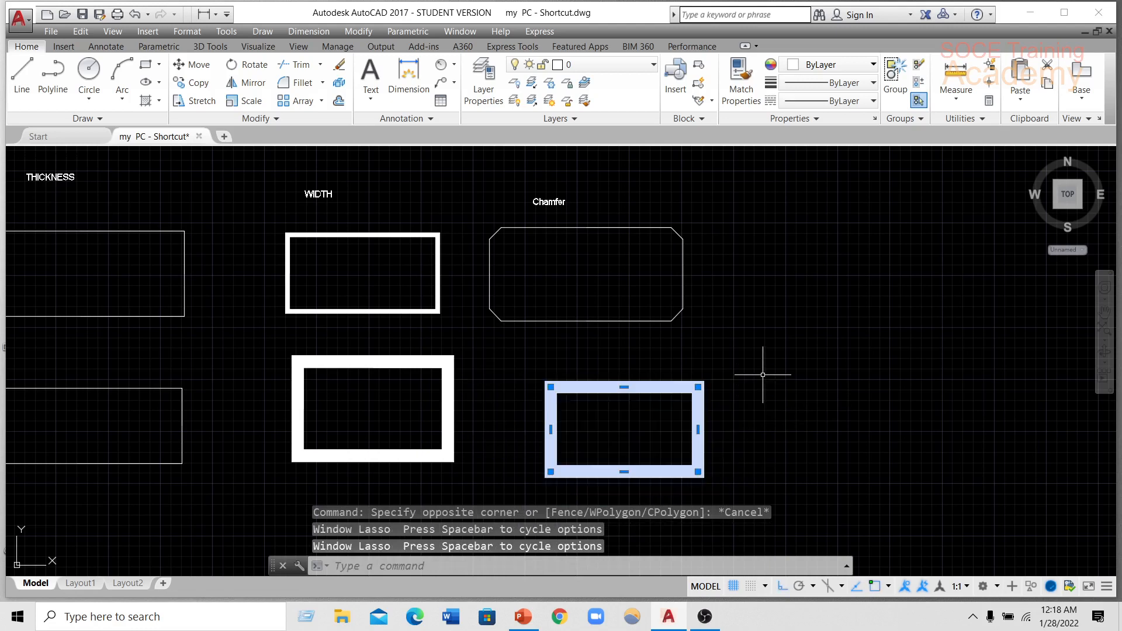
key("Delete")
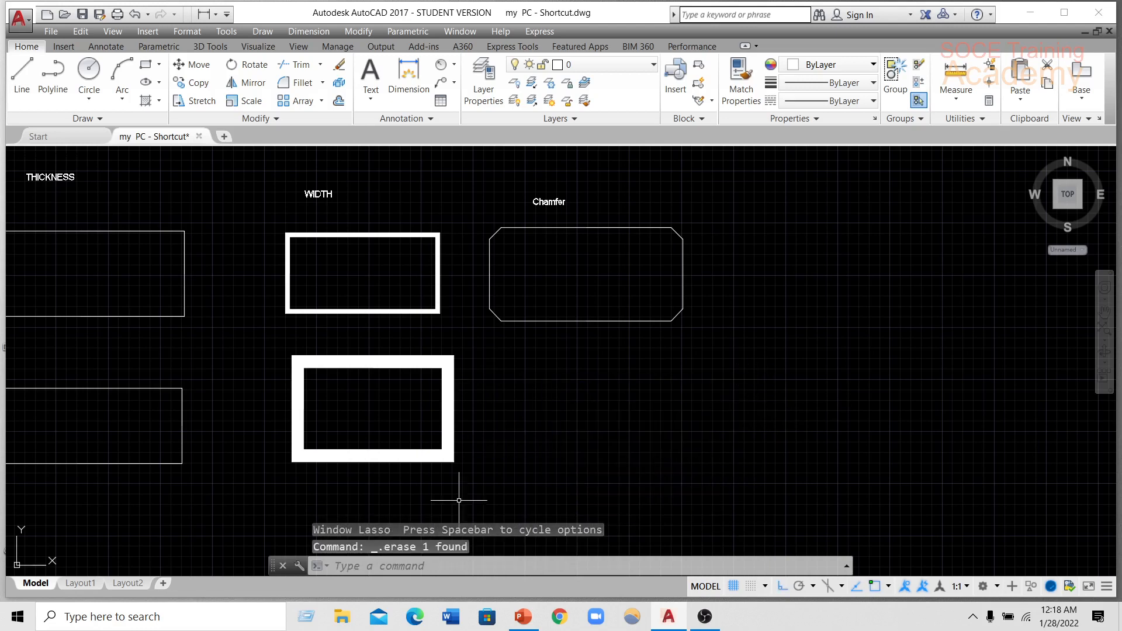
Reset the rectangle command's line width to 0.
left_click(488, 567)
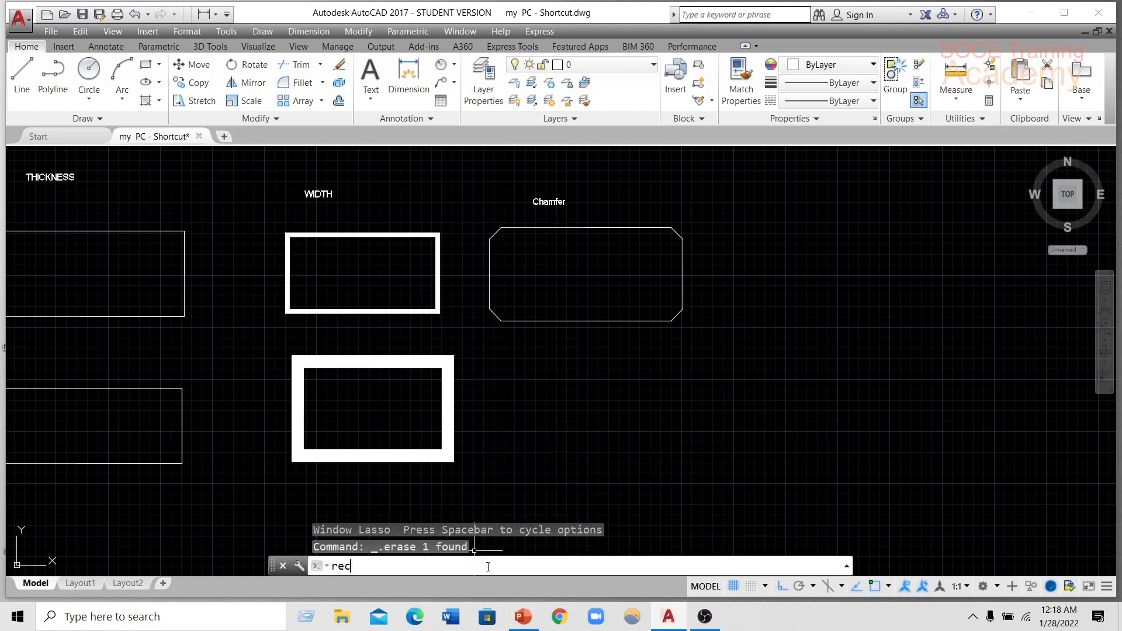
type("rec")
key("Return")
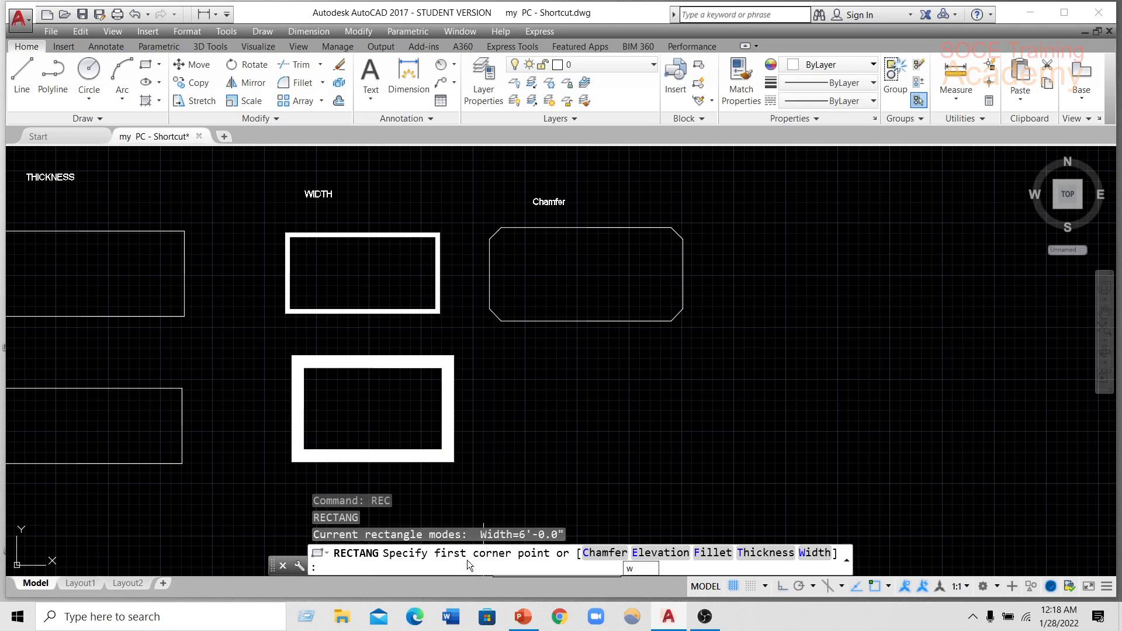
key("Return")
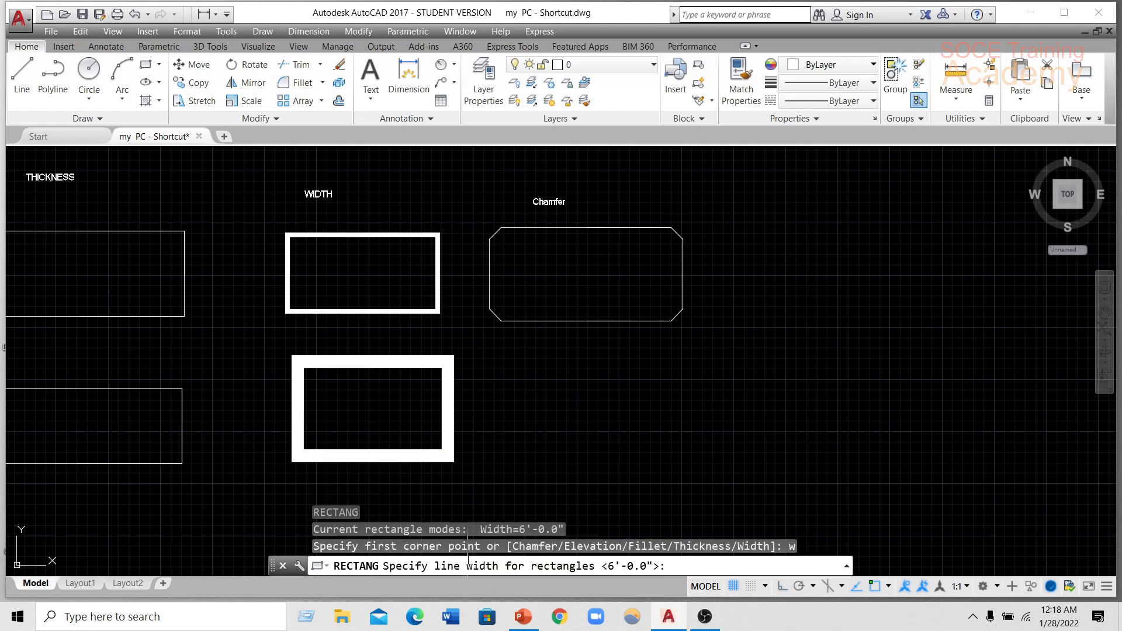
key("Return")
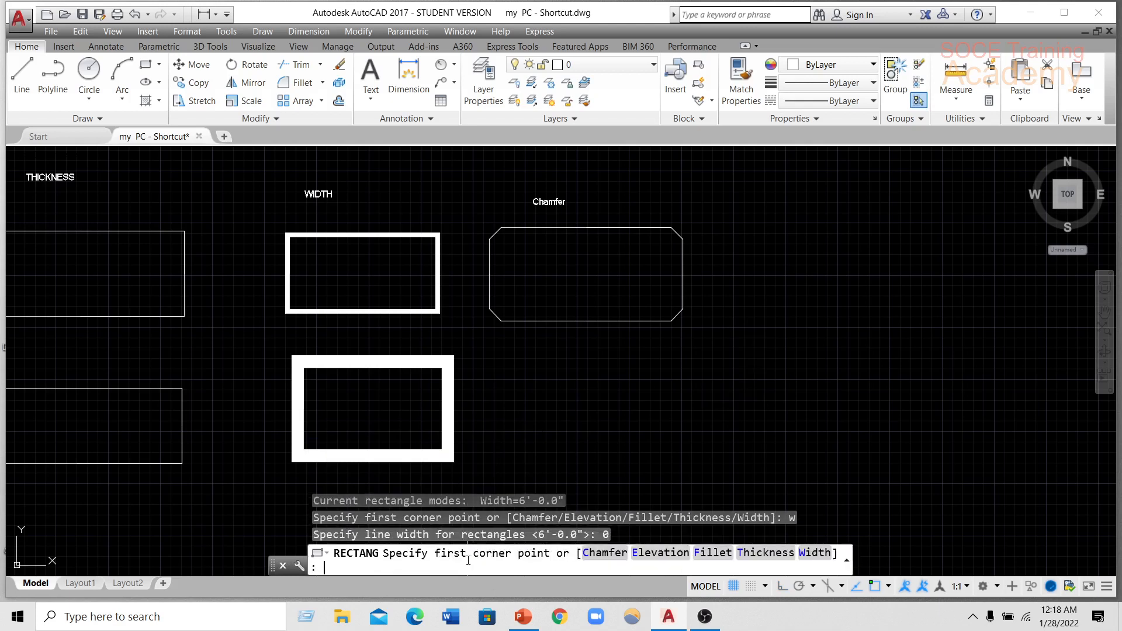
Draw a small plain test rectangle below the Chamfer example and erase it.
left_click(525, 375)
left_click(623, 431)
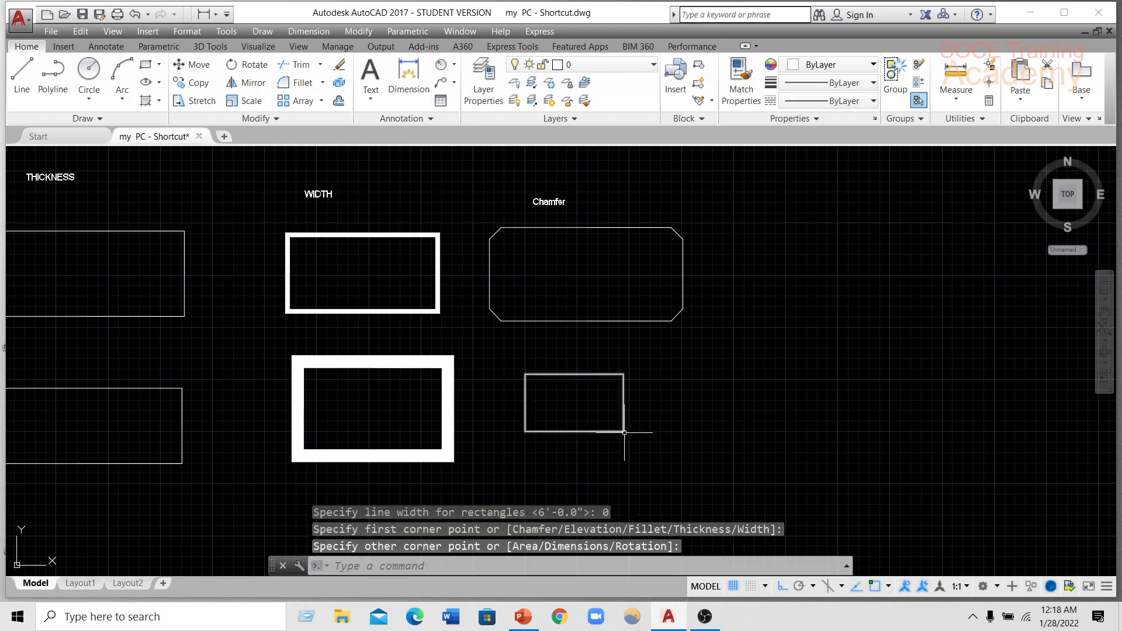
left_click(583, 375)
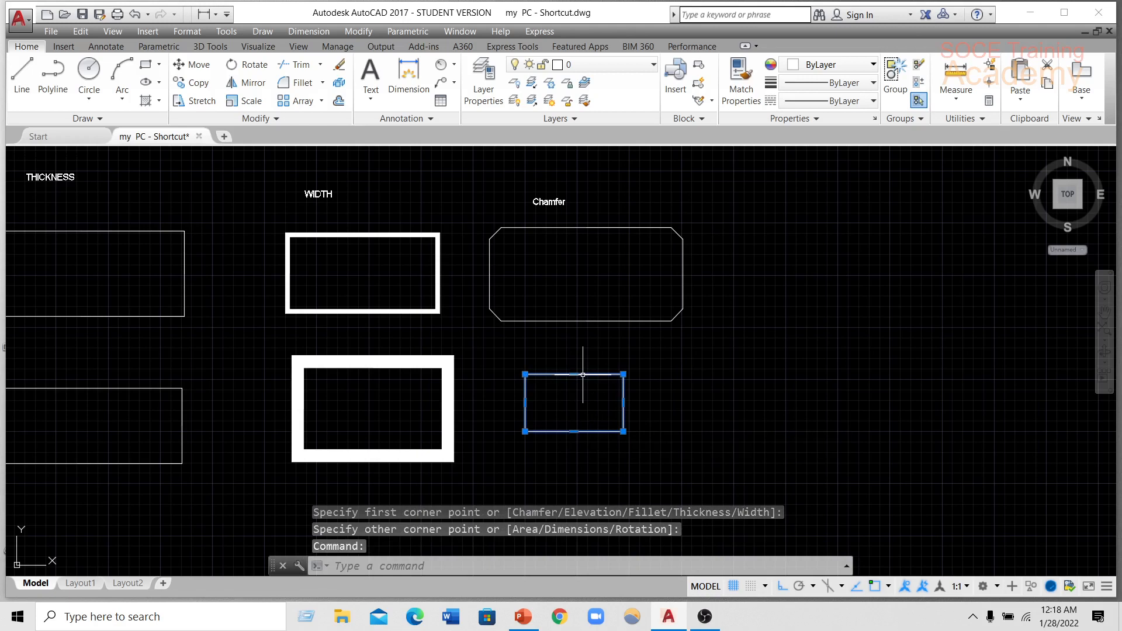
key("Delete")
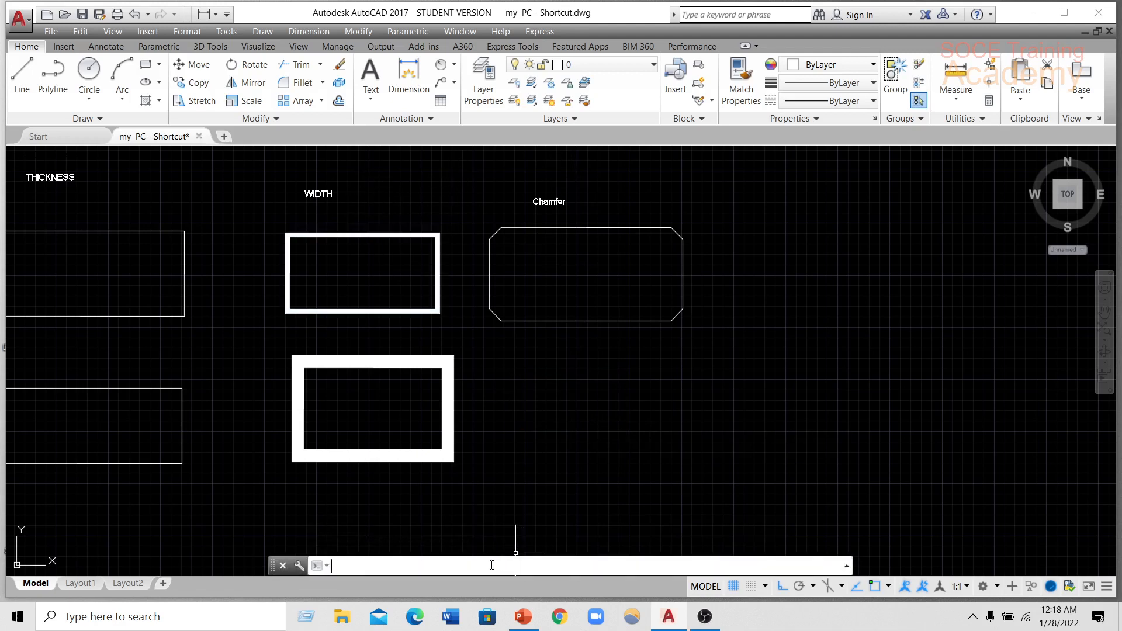
Draw a rectangle with first and second chamfer distances of 6' below the Chamfer example.
type("rec")
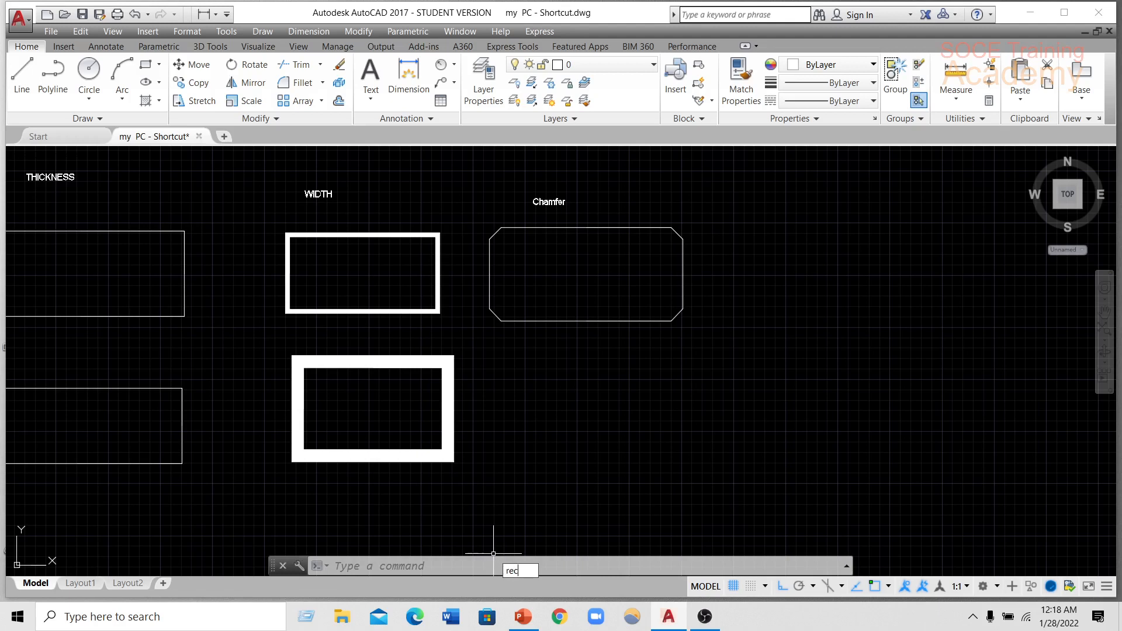
key("Return")
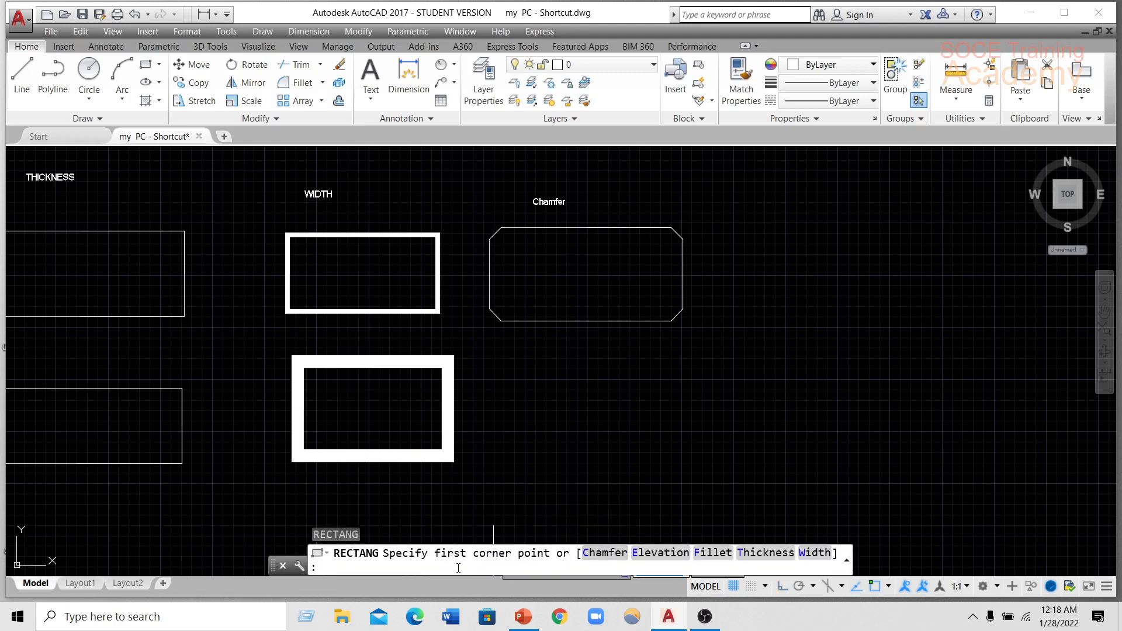
type("c")
key("Return")
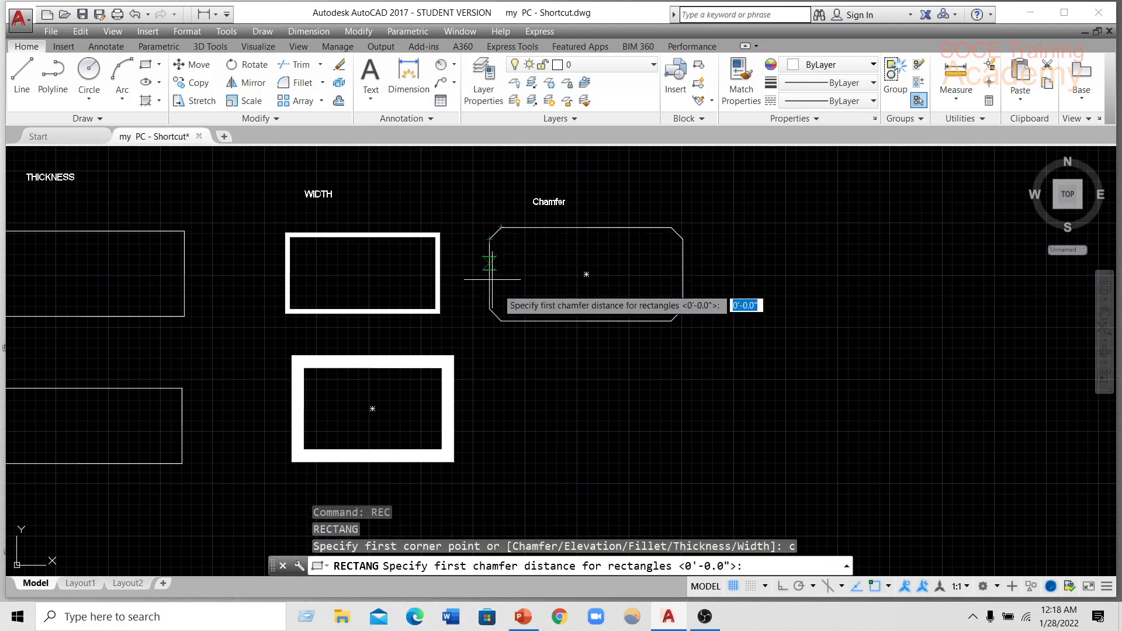
type("6")
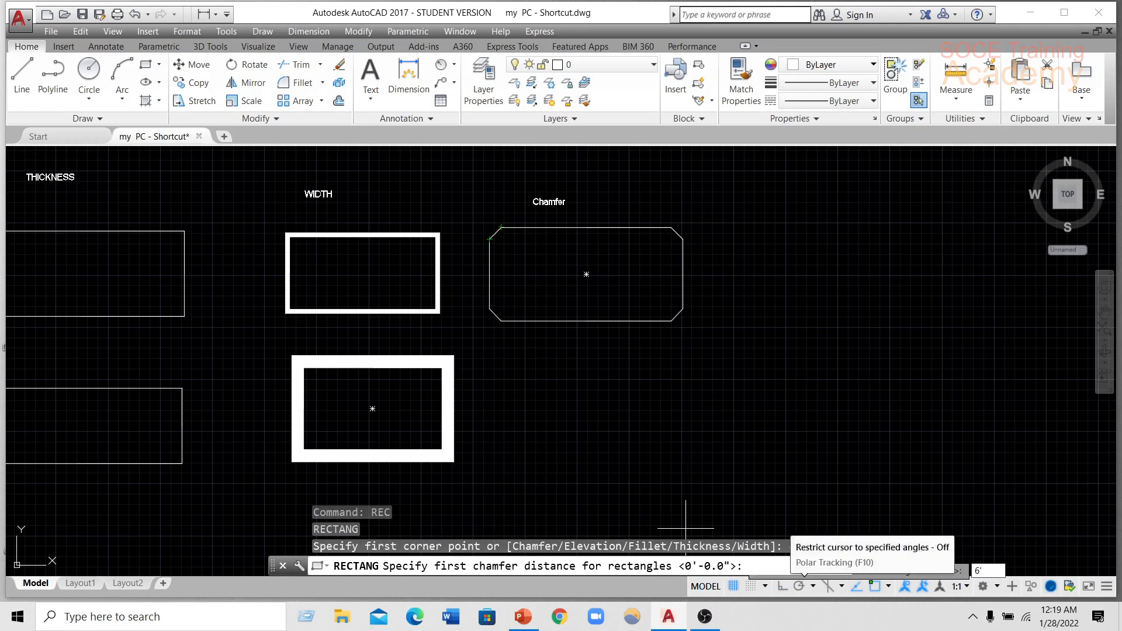
type("'")
key("Return")
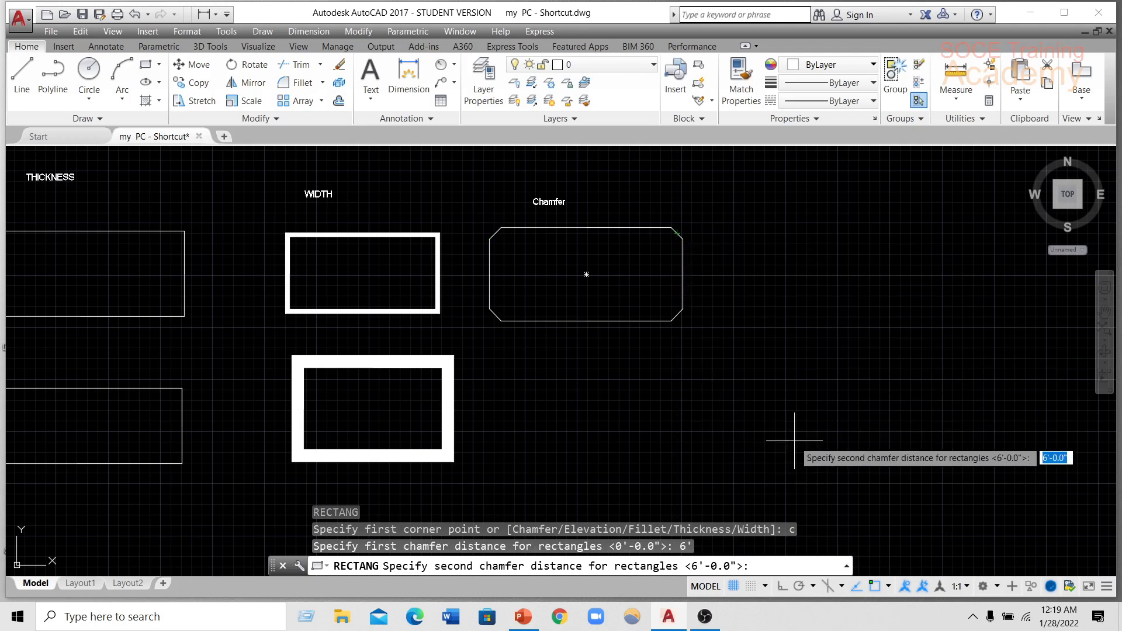
type("6")
key("Return")
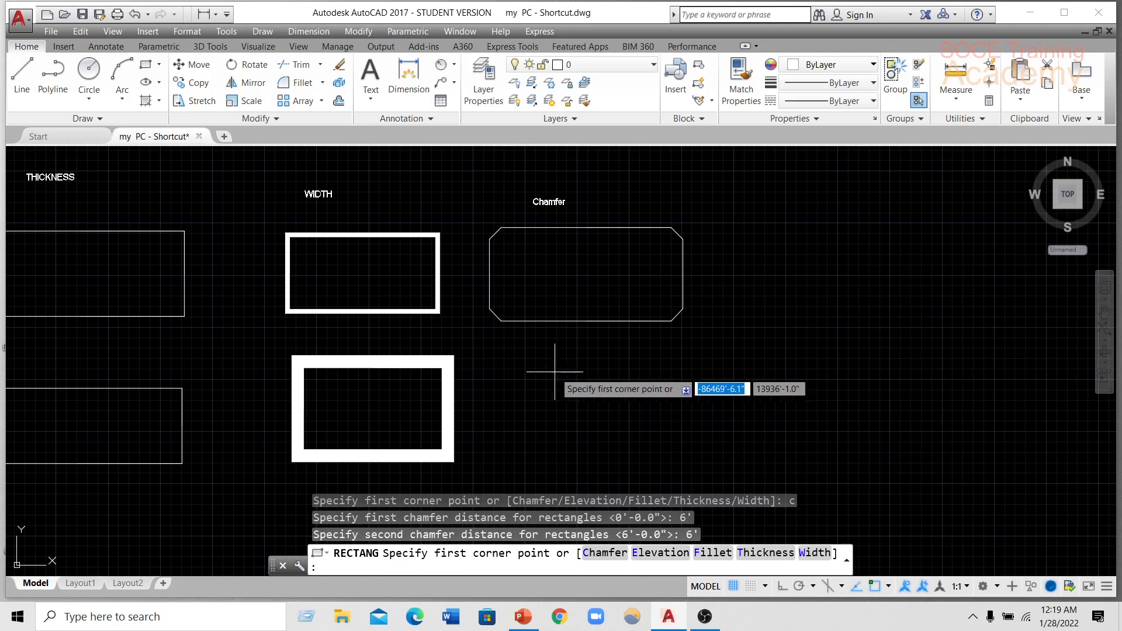
left_click(494, 365)
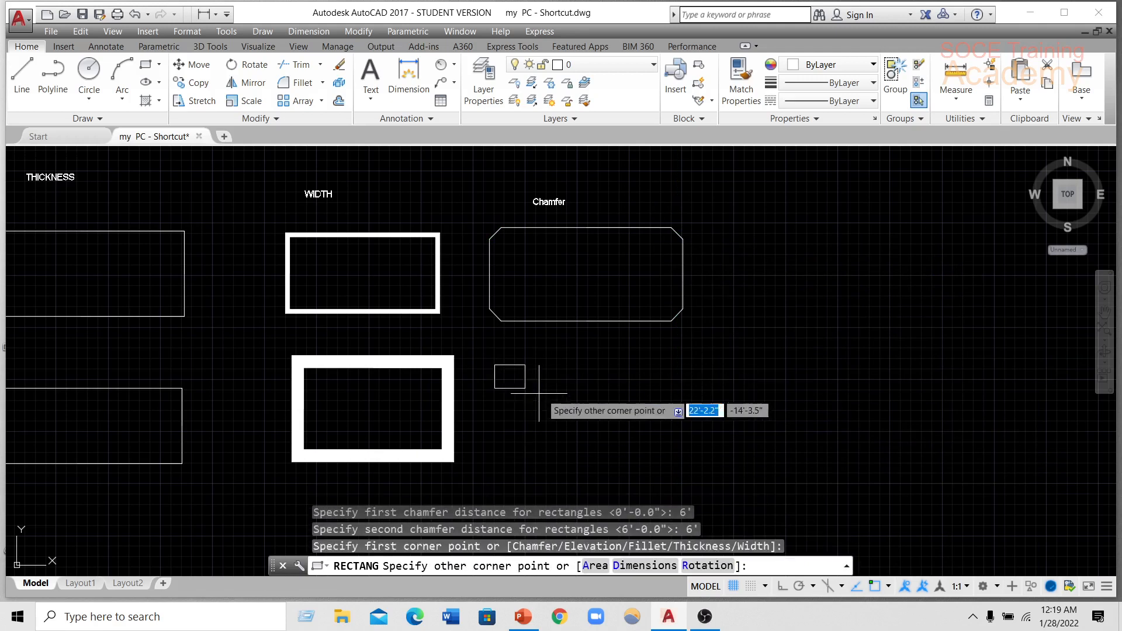
left_click(682, 461)
Dimension the horizontal distance of the upper-left chamfer on the new rectangle, placing the dimension above the corner.
scroll(629, 419, "up", 2)
scroll(627, 418, "down", 2)
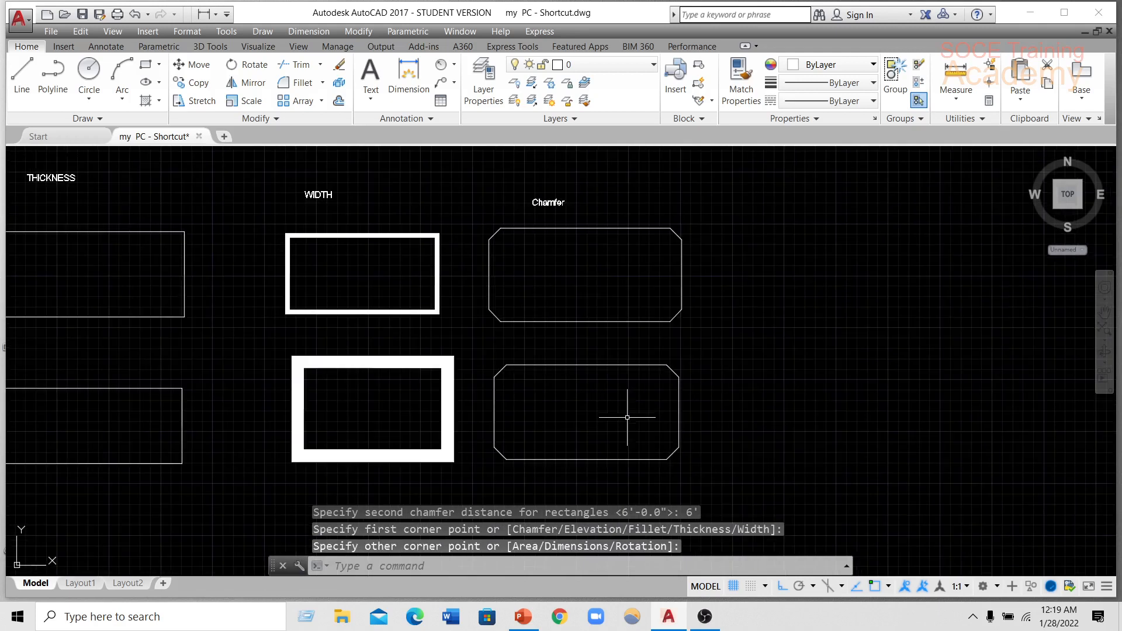
scroll(528, 393, "up", 2)
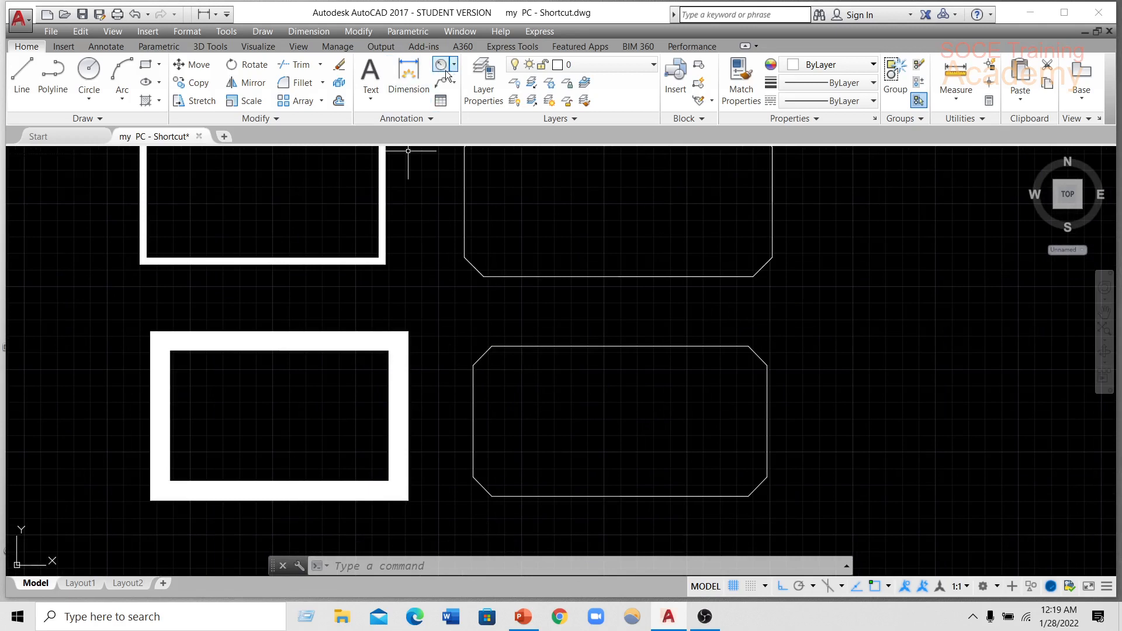
left_click(409, 76)
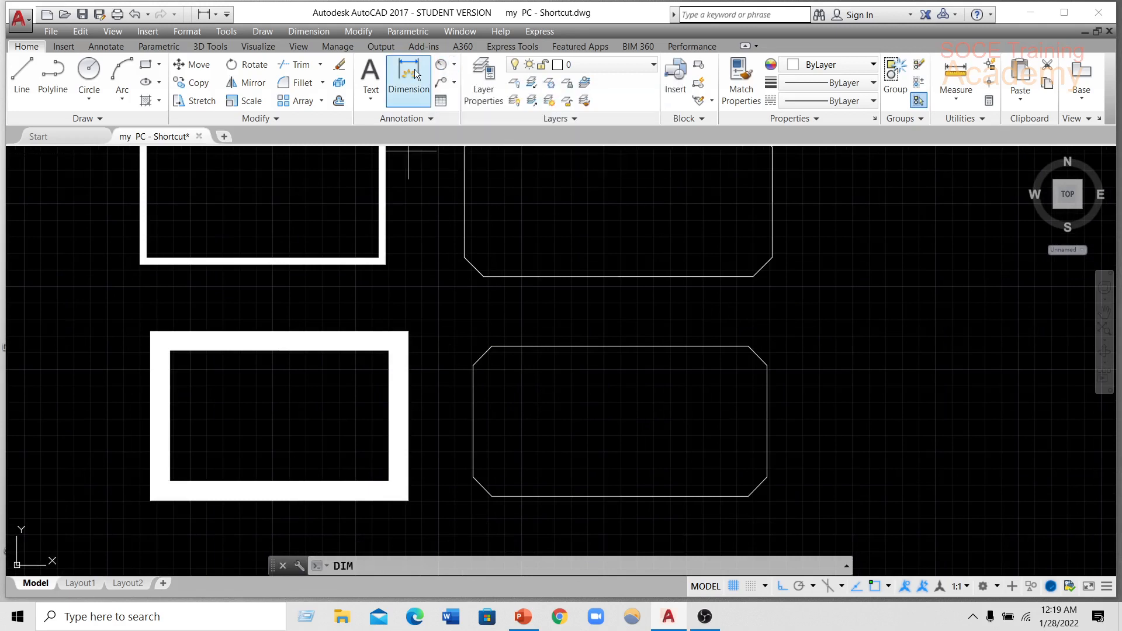
left_click(491, 347)
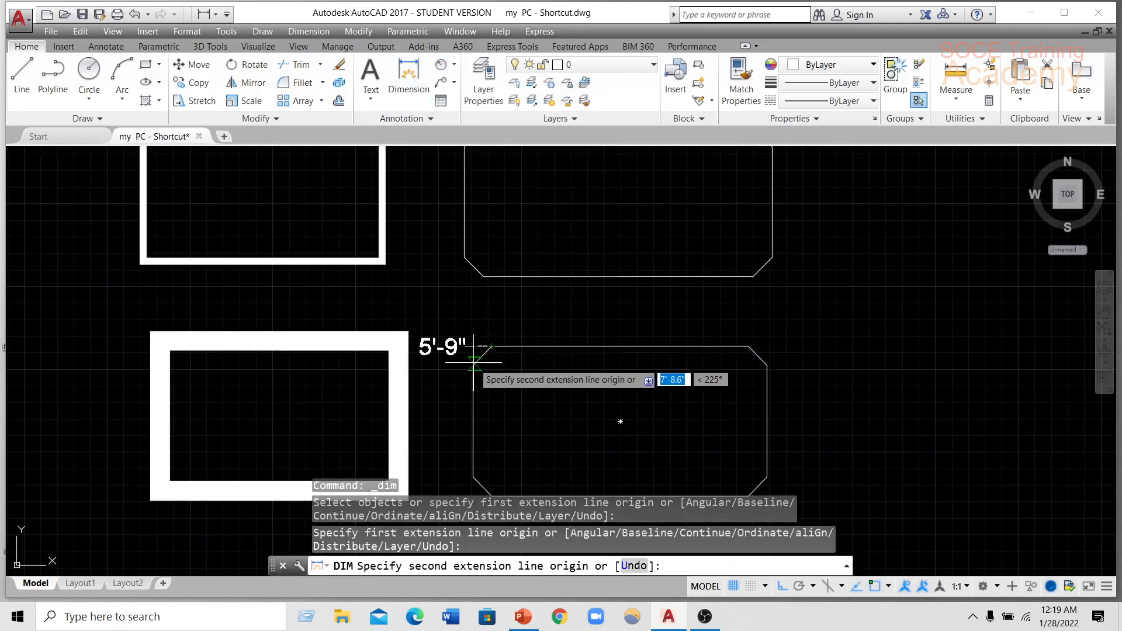
left_click(473, 366)
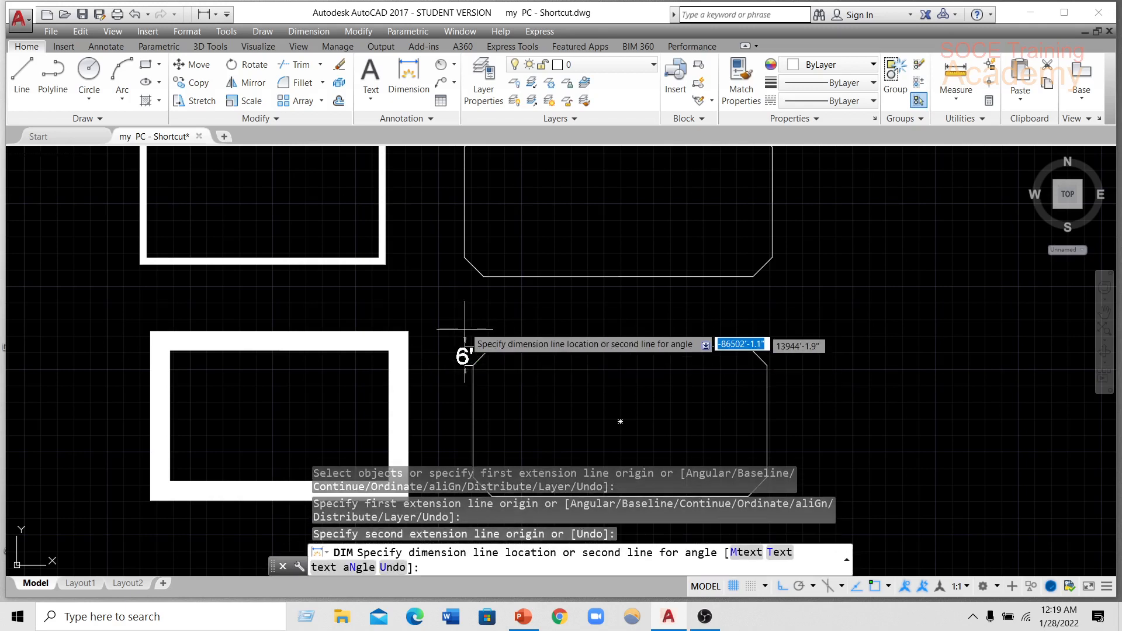
left_click(472, 309)
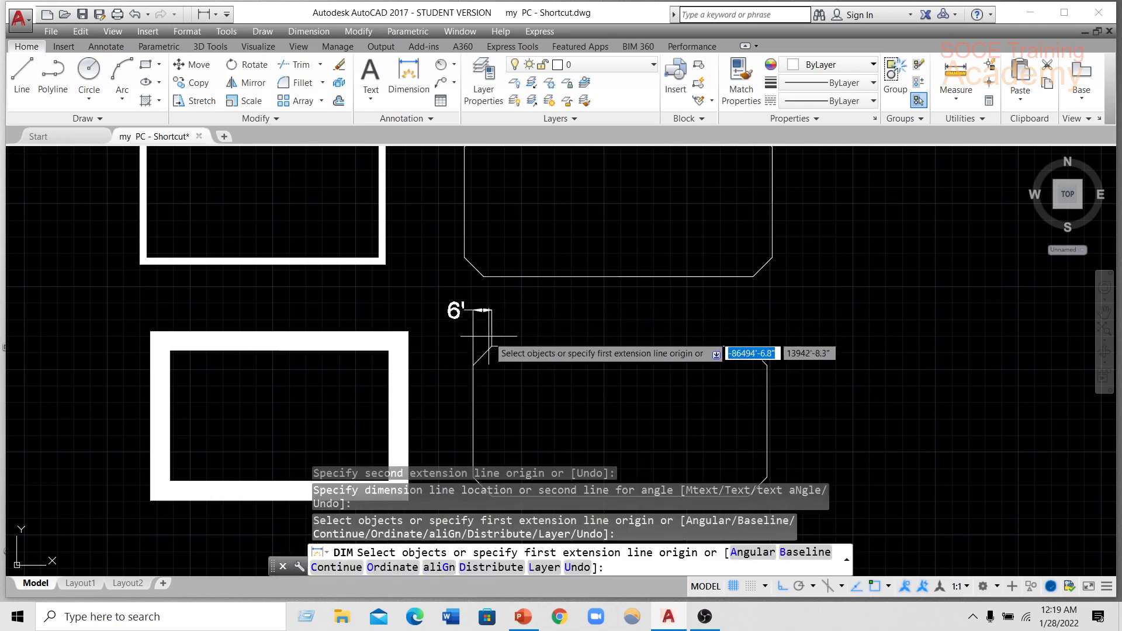
scroll(462, 321, "down", 2)
key("Return")
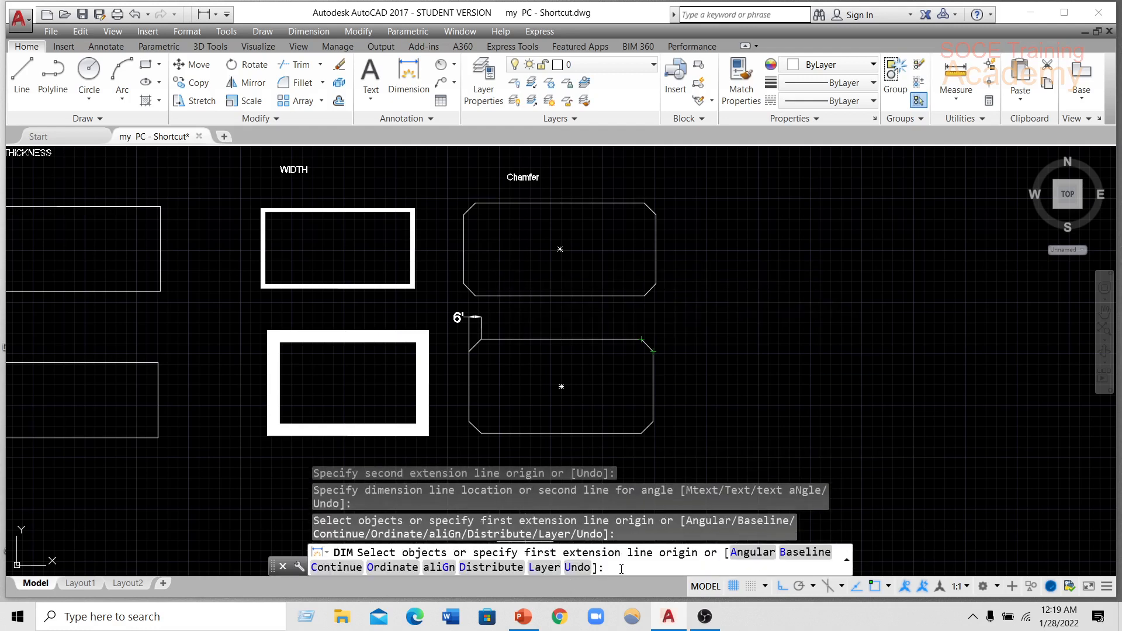
key("Escape")
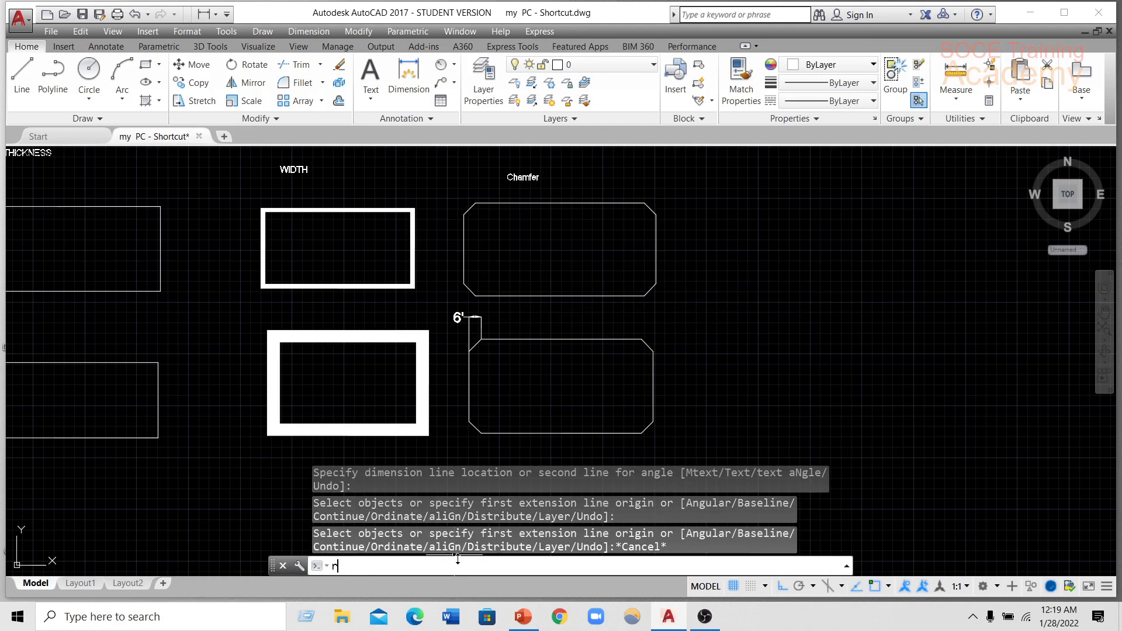
Reset both rectangle chamfer distances to 0 and draw a plain rectangle to the right of the new chamfered one.
key("Return")
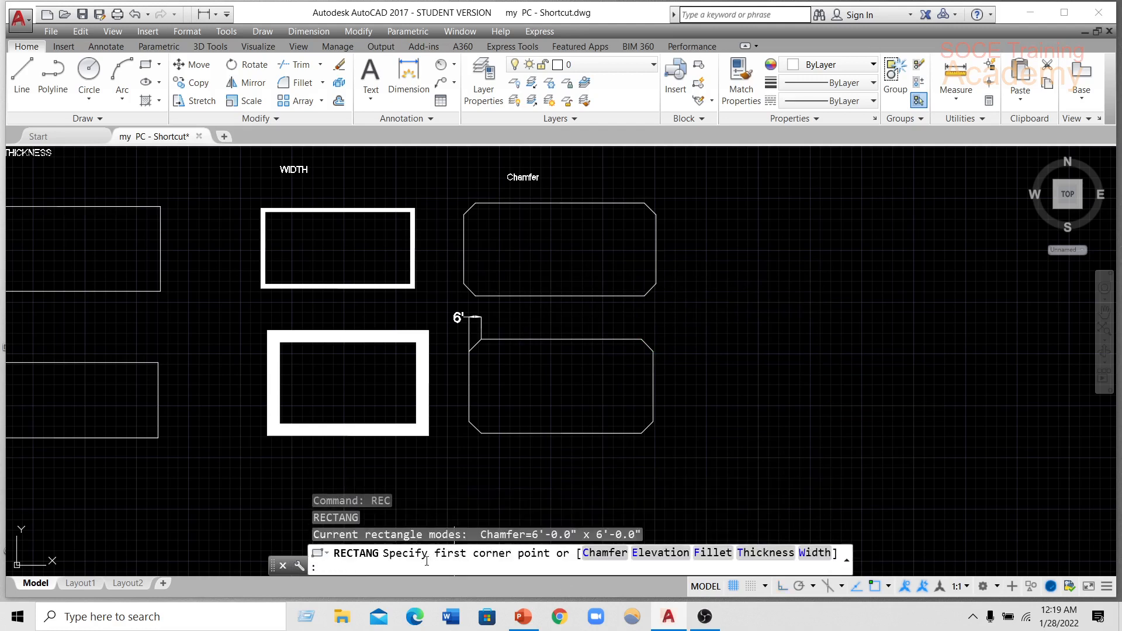
type("c")
key("Return")
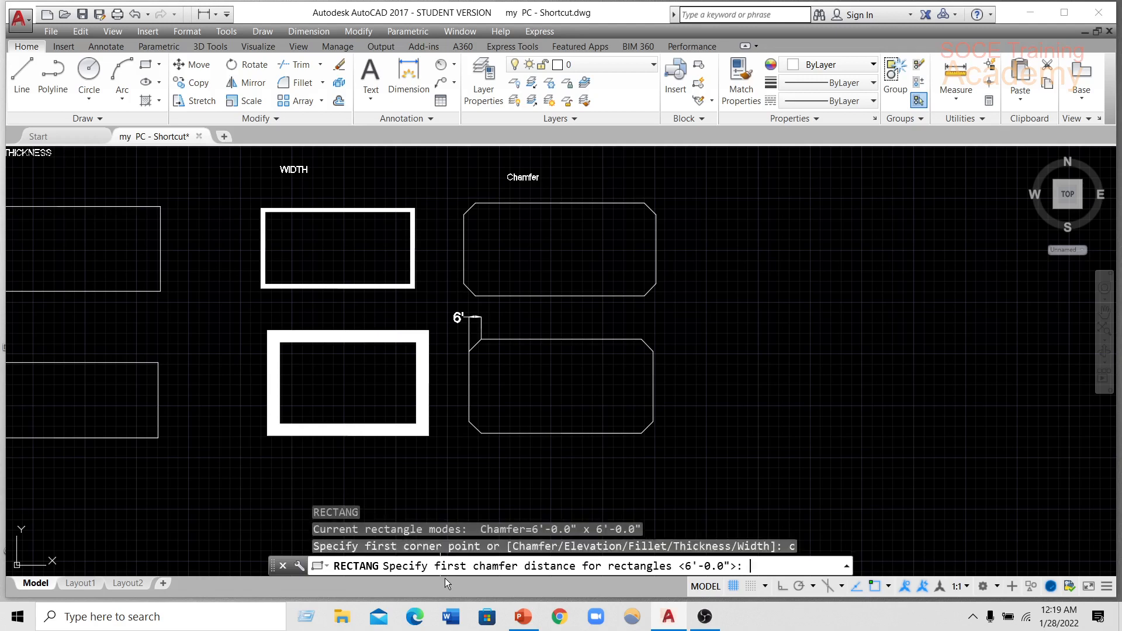
type("0")
key("Return")
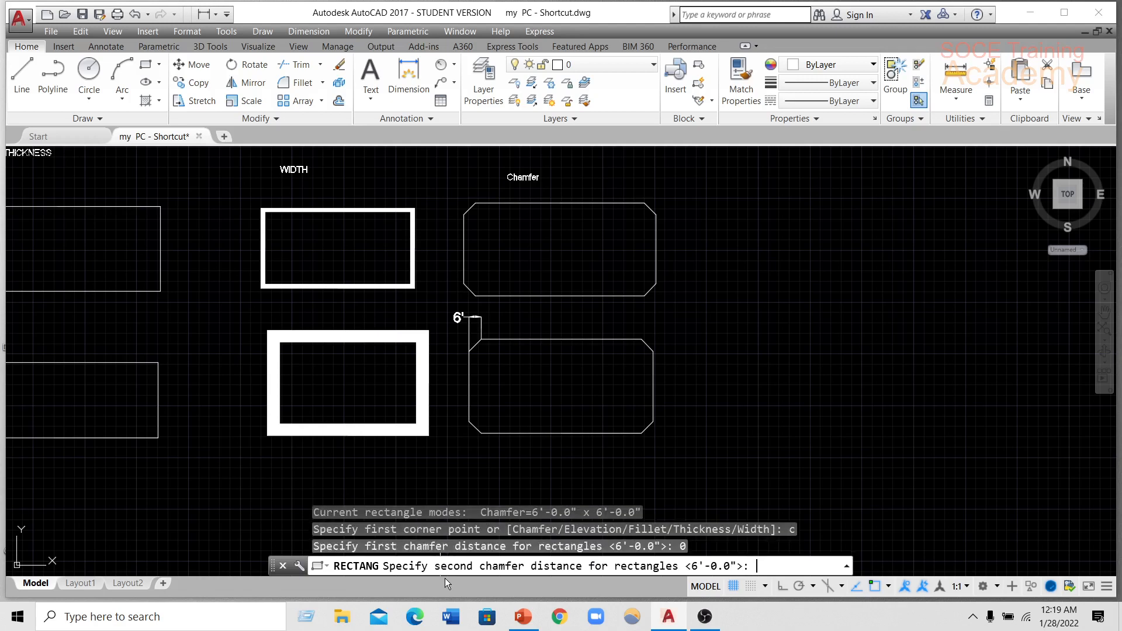
type("0")
key("Return")
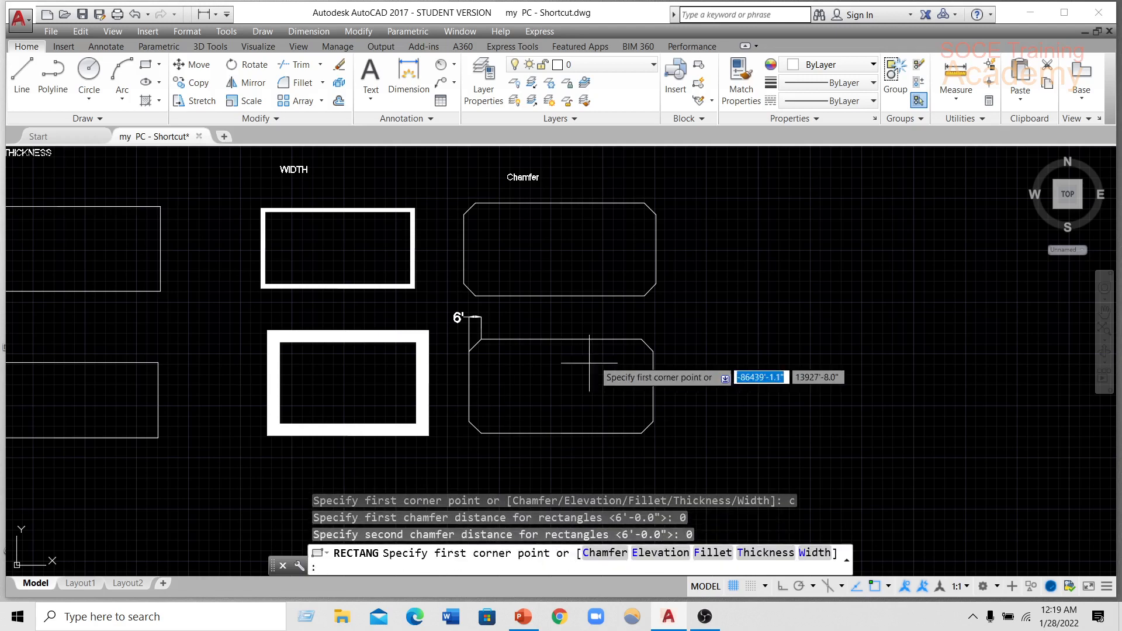
left_click(764, 334)
left_click(923, 423)
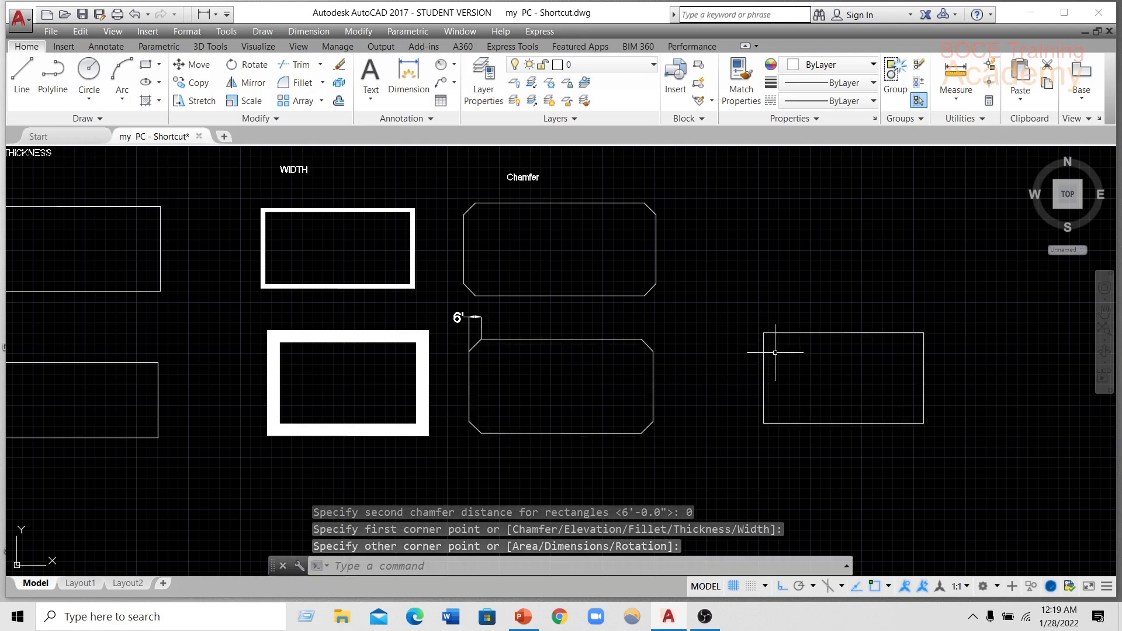
Erase the plain rectangle to the right of the dimensioned chamfered rectangle.
left_click(763, 337)
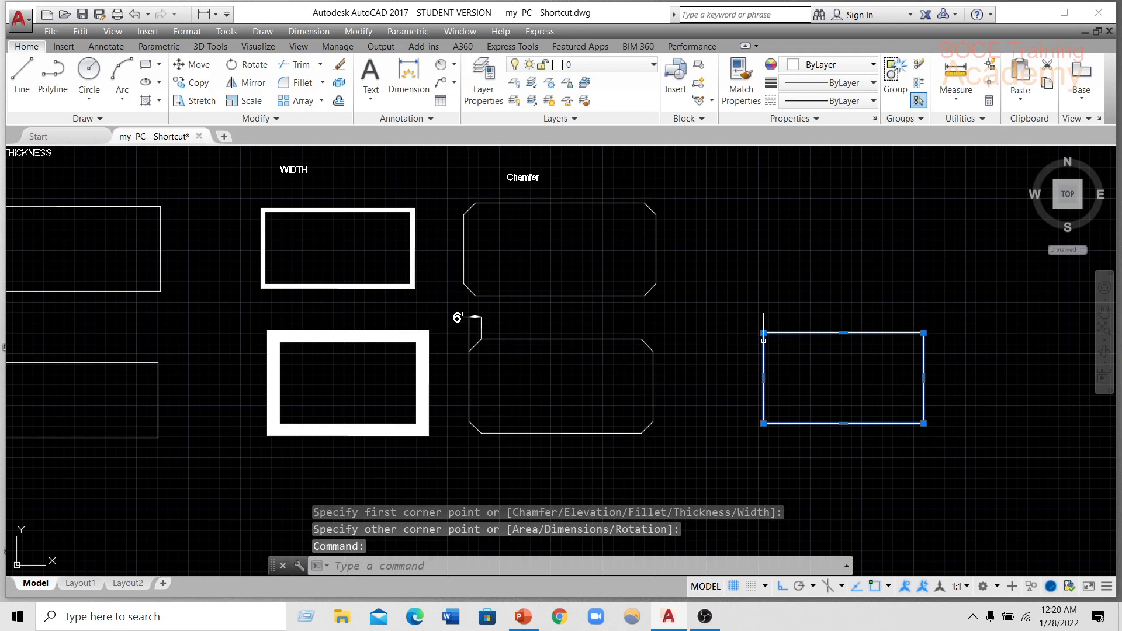
key("Delete")
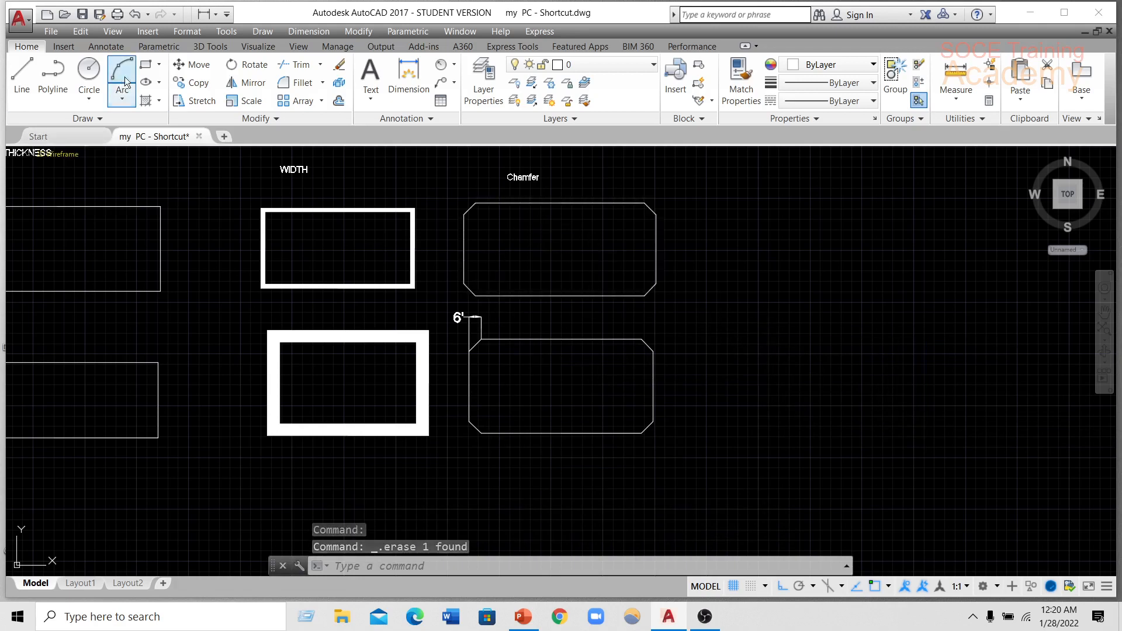
left_click(145, 67)
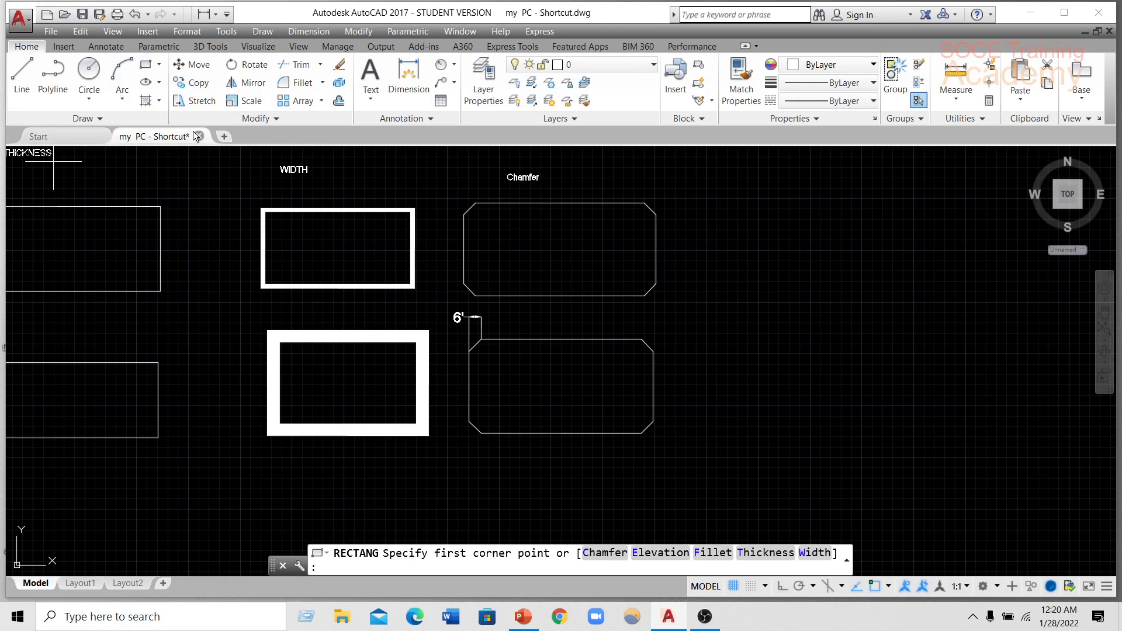
key("Escape")
Draw connected lines beside the chamfered rectangle: a horizontal line extended 6' to the corner, a 6' segment downward, and a longer vertical segment below it.
left_click(22, 75)
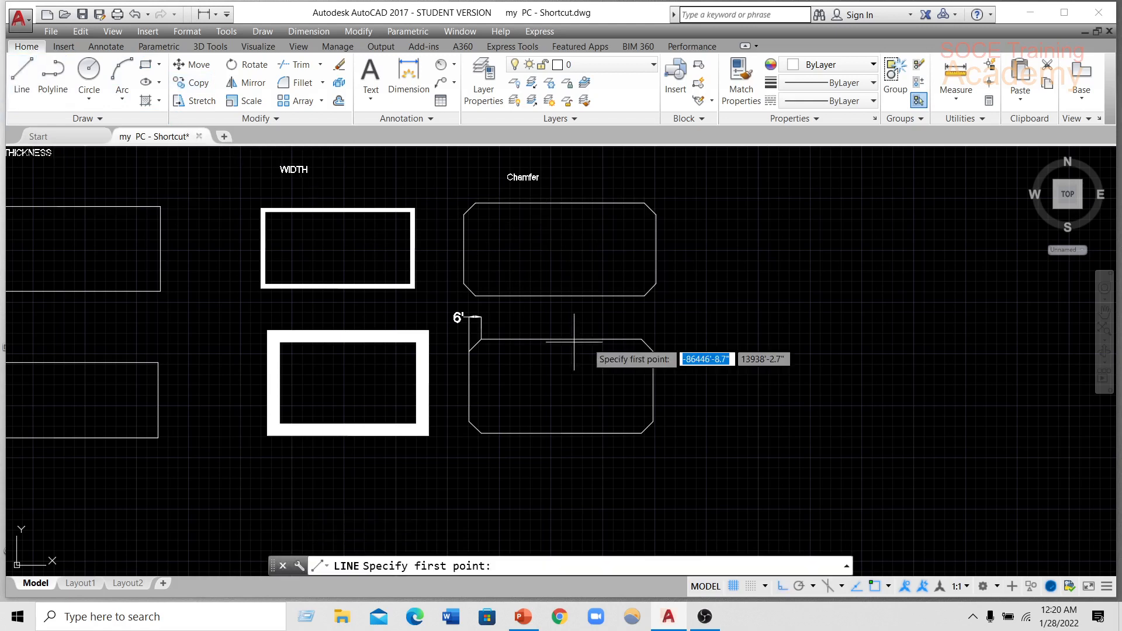
left_click(707, 334)
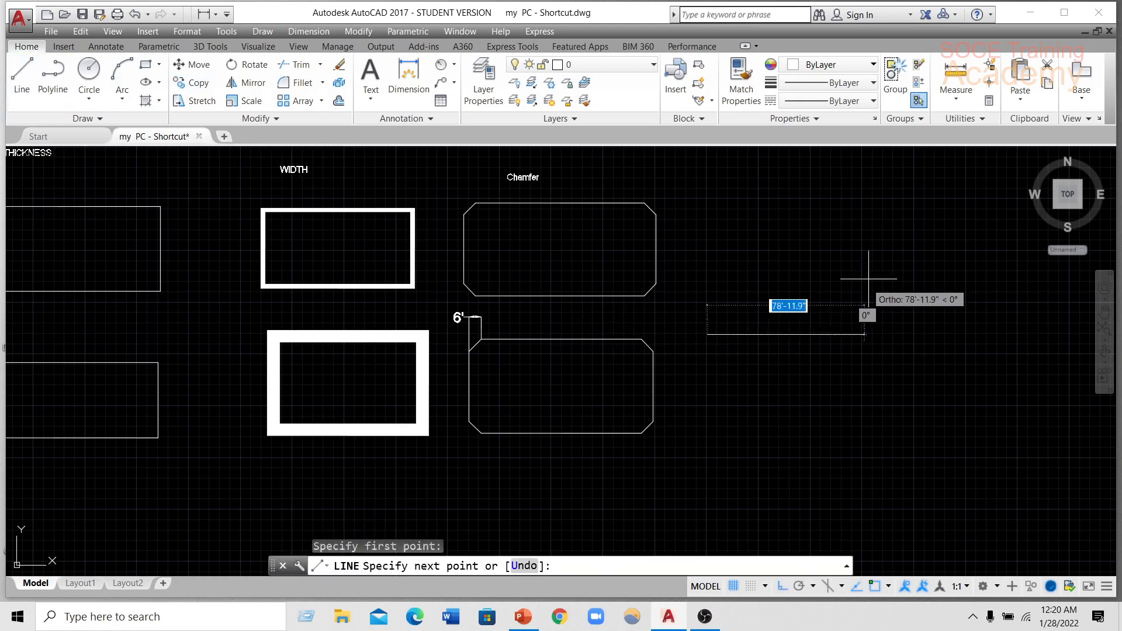
left_click(795, 334)
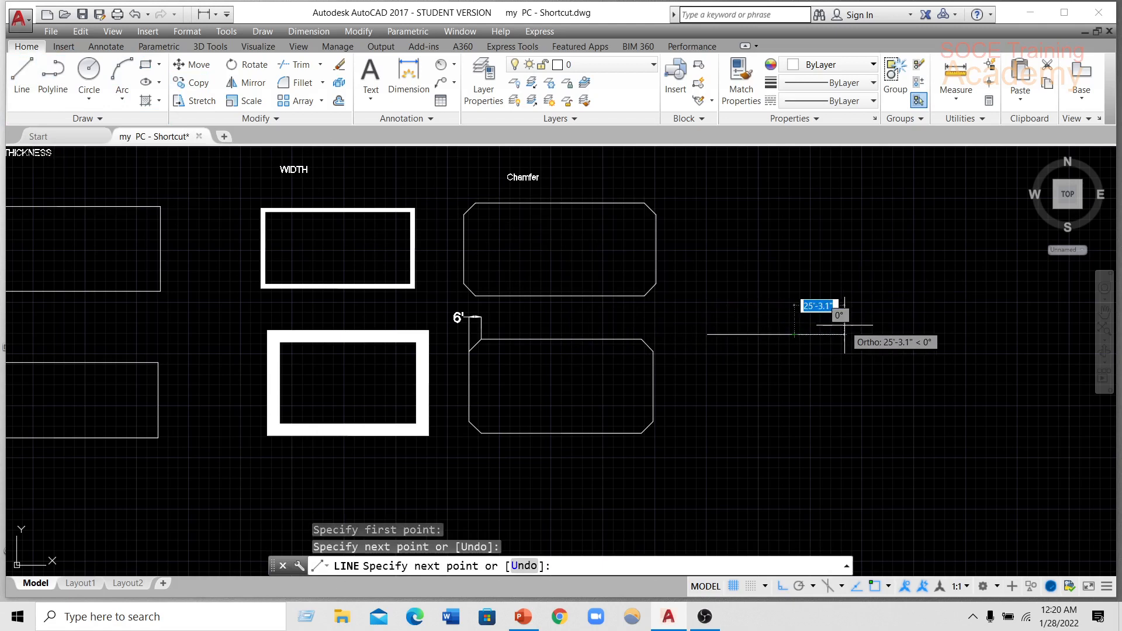
type("6'")
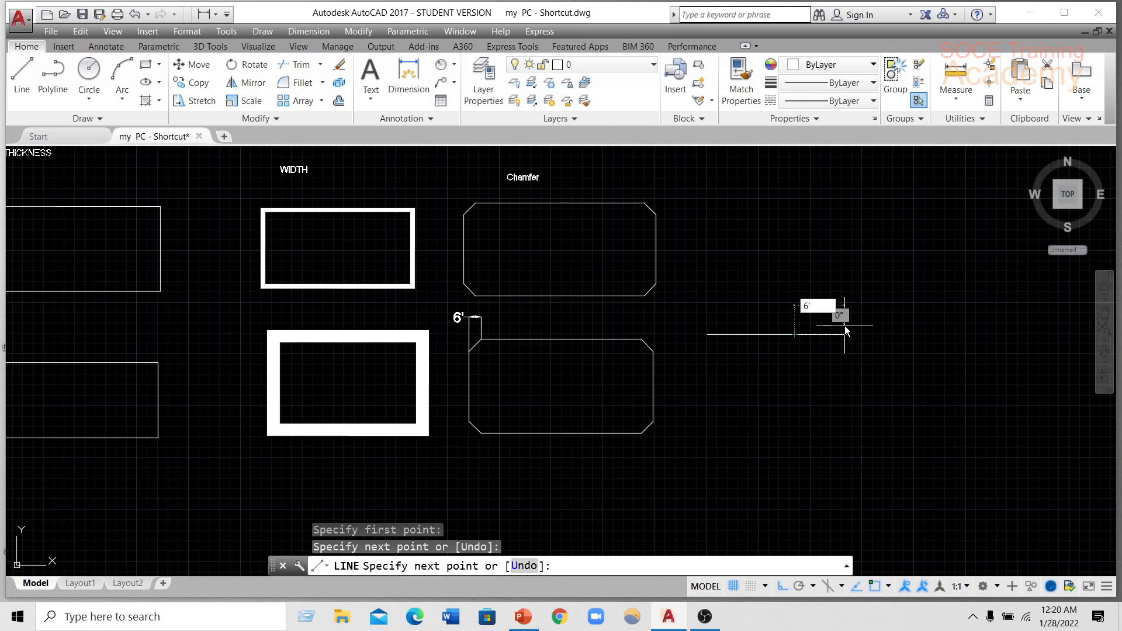
key("Return")
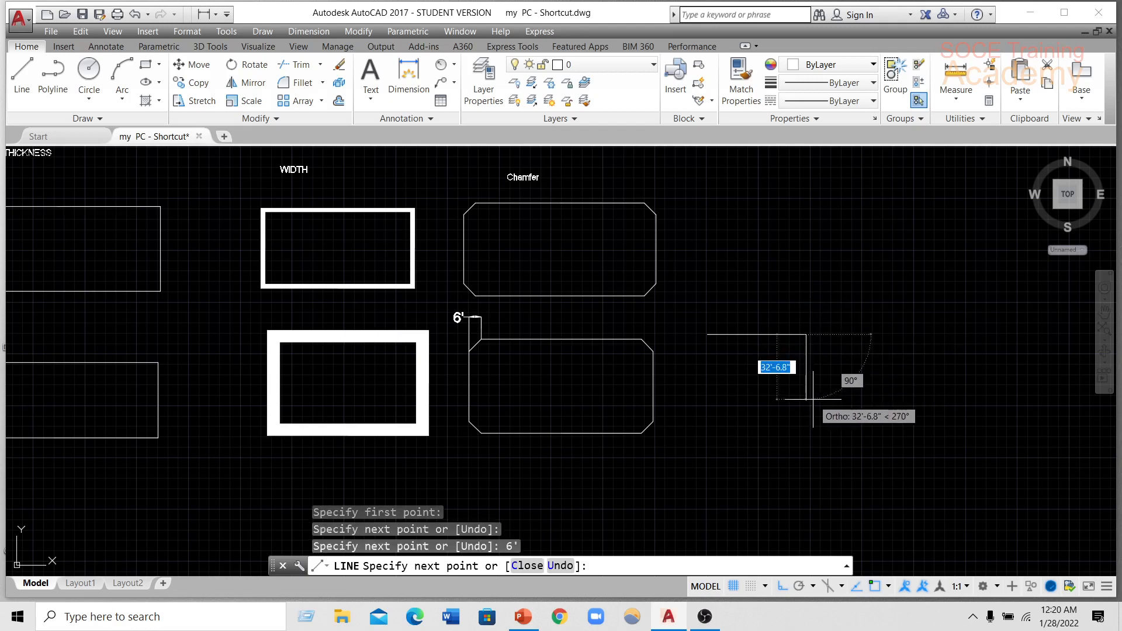
type("6'")
key("Return")
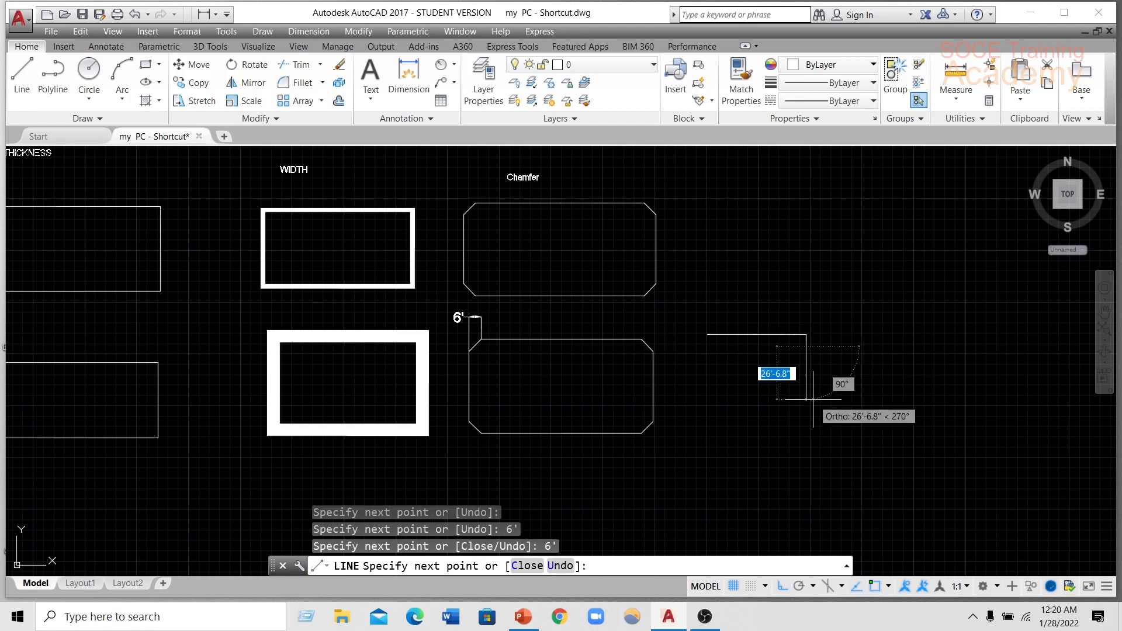
scroll(813, 369, "up", 2)
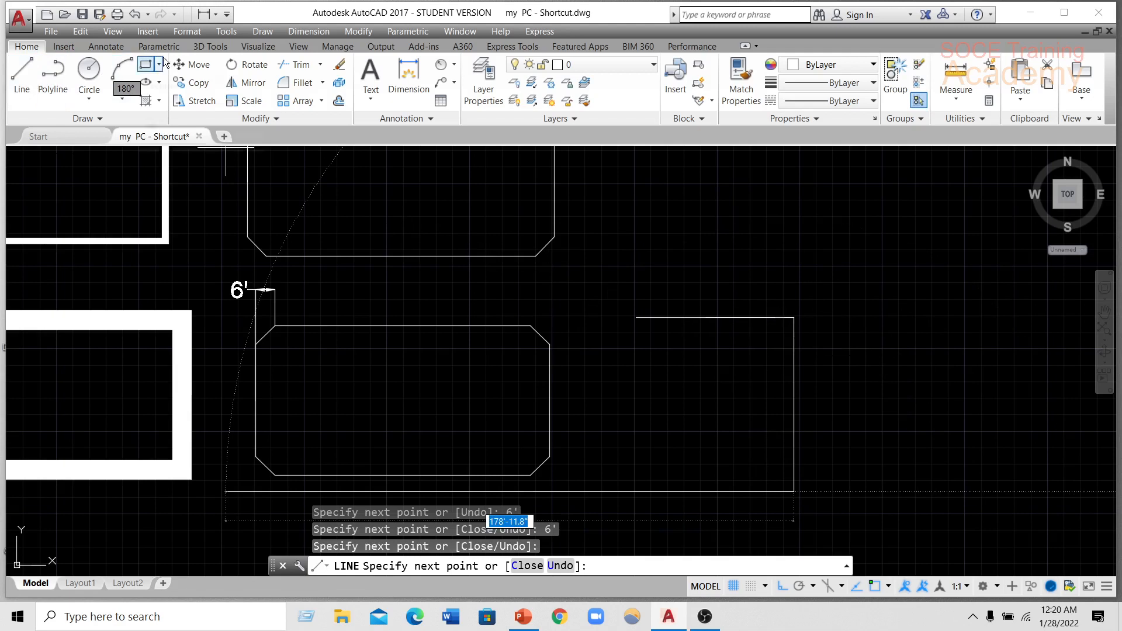
Draw a diagonal line across the new corner, joining the outer ends of the two 6' segments.
left_click(24, 76)
scroll(812, 332, "up", 4)
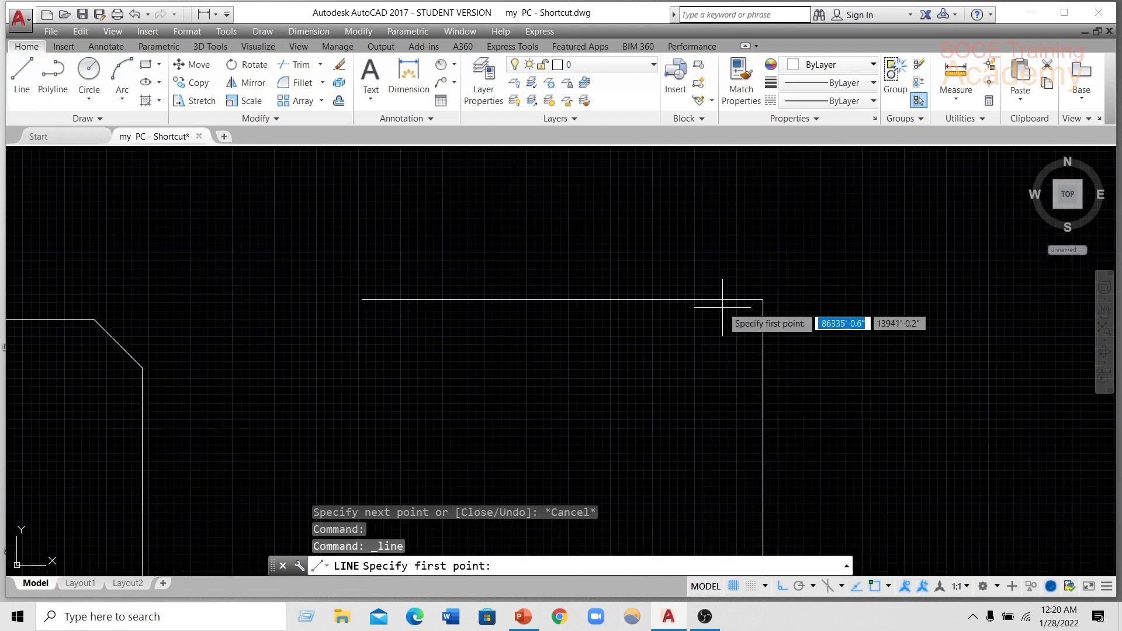
left_click(715, 299)
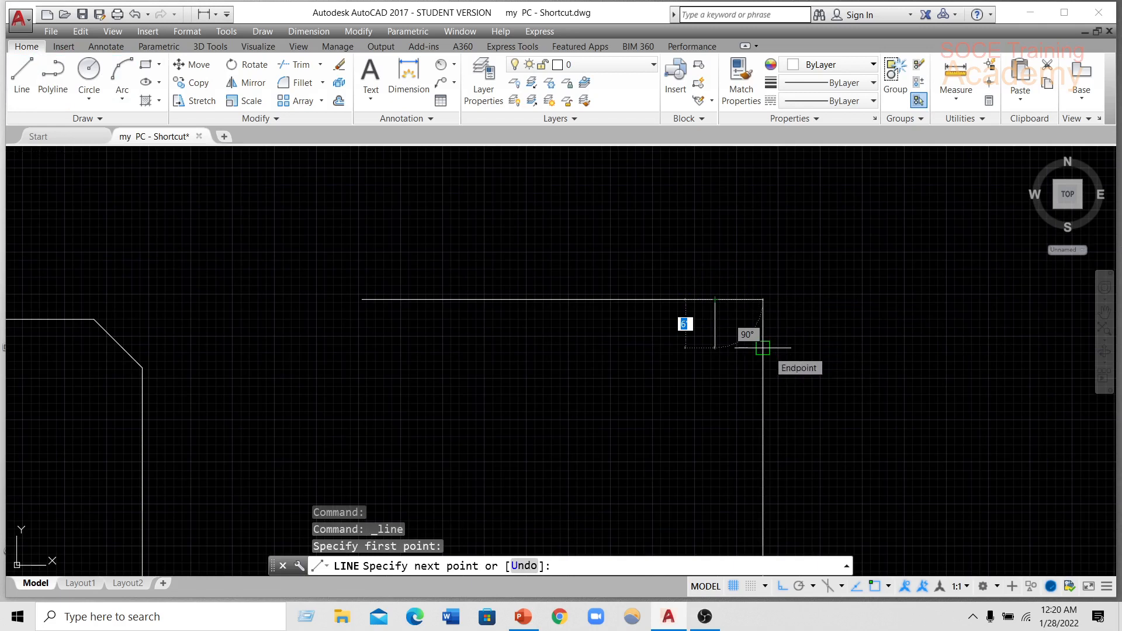
left_click(763, 347)
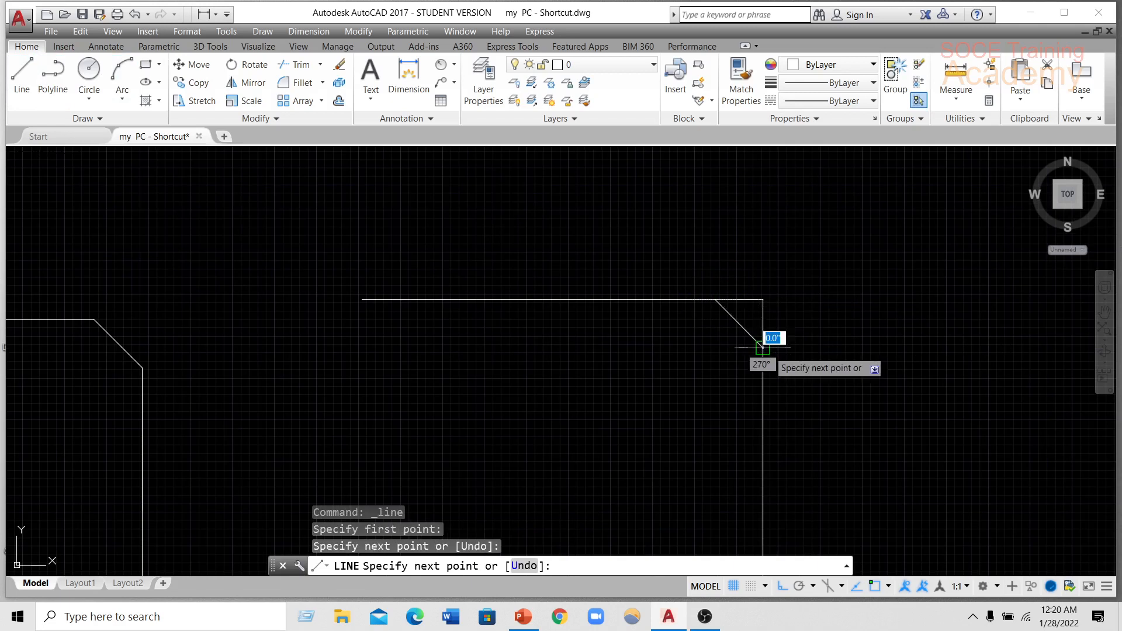
Erase the two 6' segments that form the square corner outside the diagonal line.
left_click(339, 66)
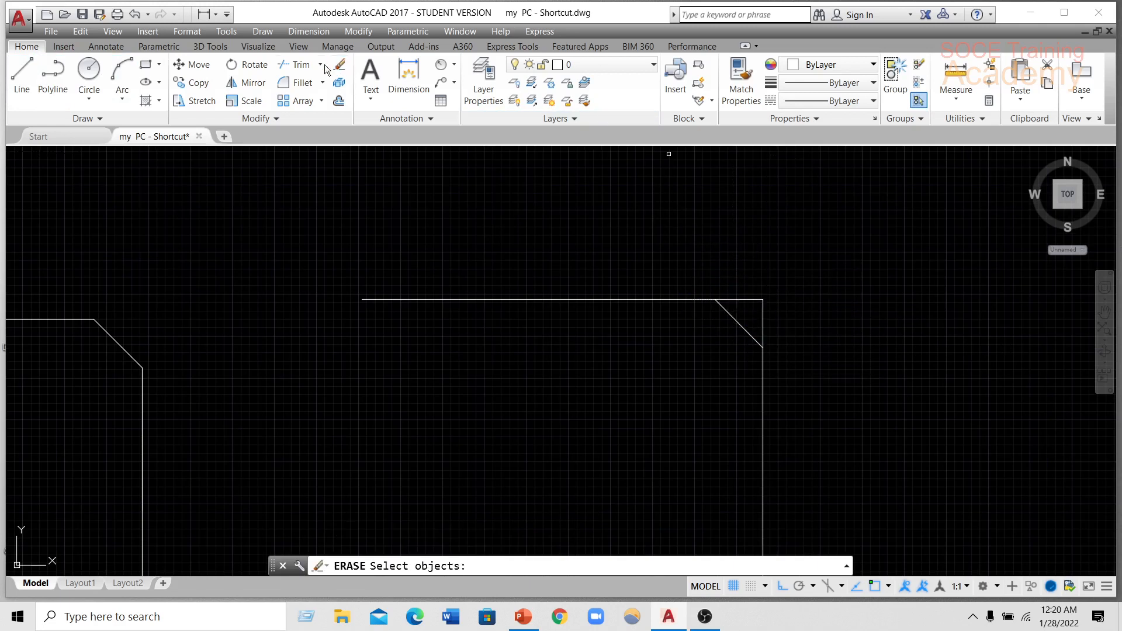
left_click(339, 65)
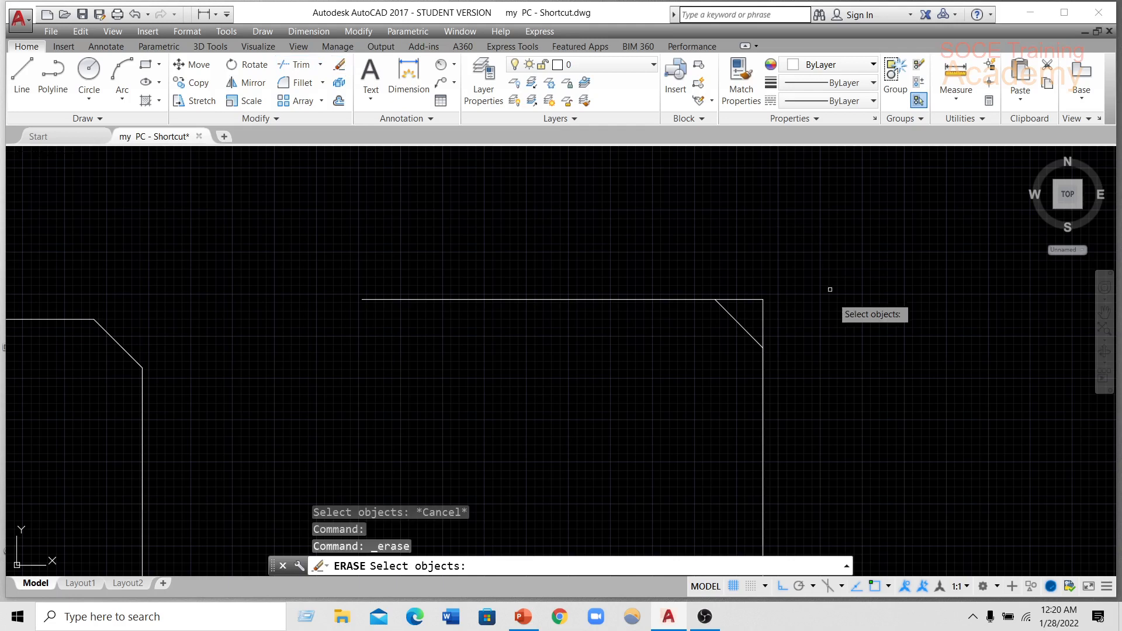
left_click(753, 301)
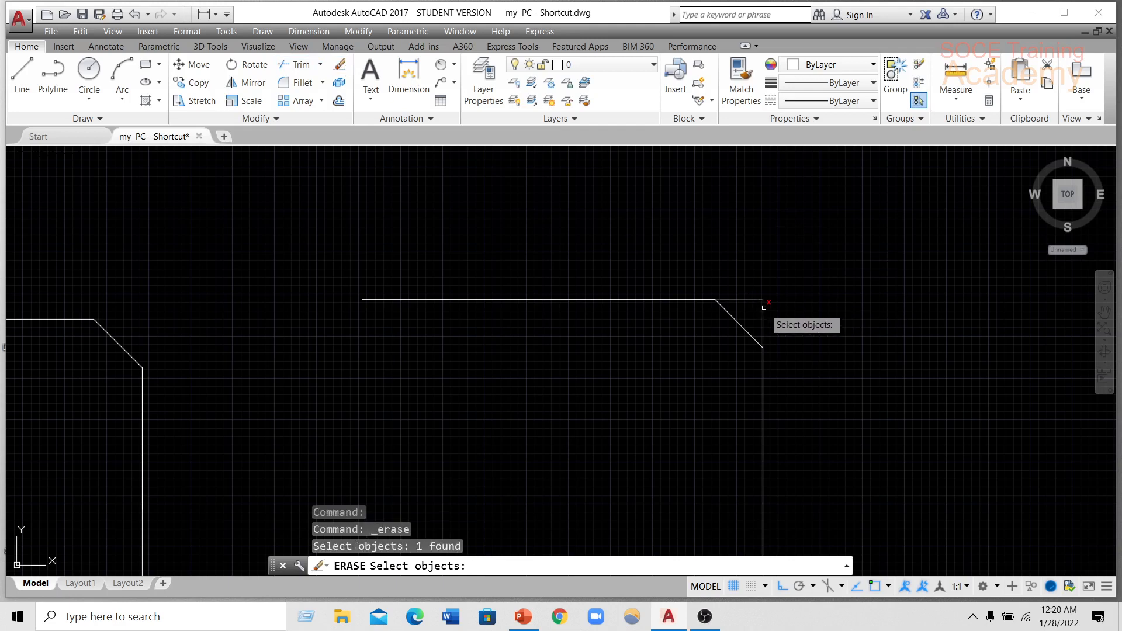
left_click(764, 307)
key("Return")
scroll(760, 302, "down", 2)
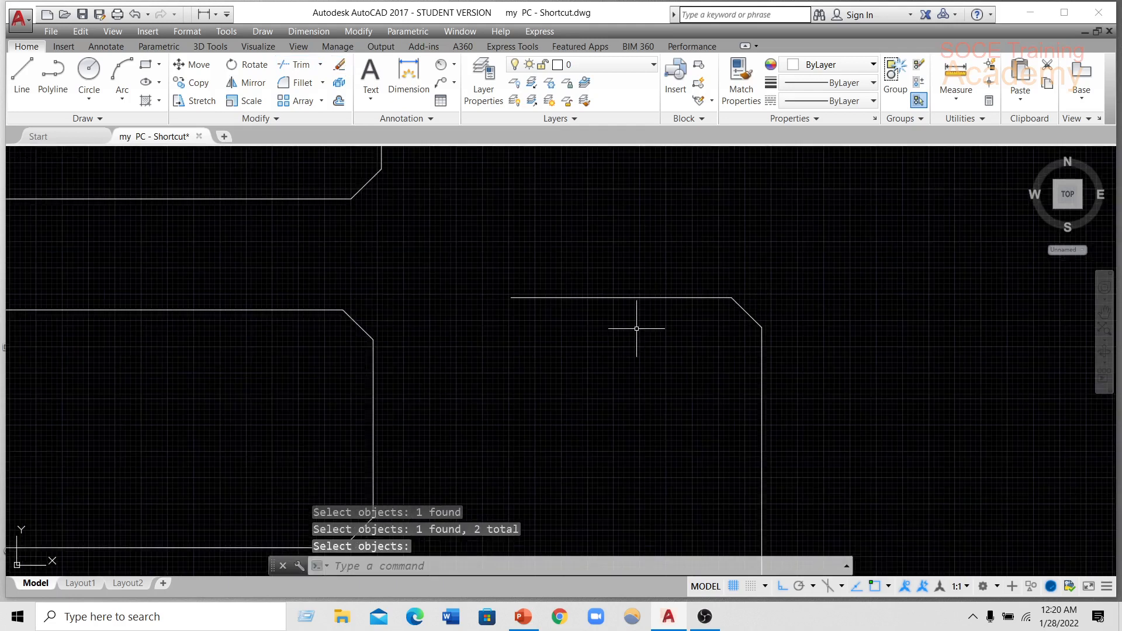
Dimension the horizontal distance of the manually drawn chamfer, placing the dimension above the corner.
left_click(409, 75)
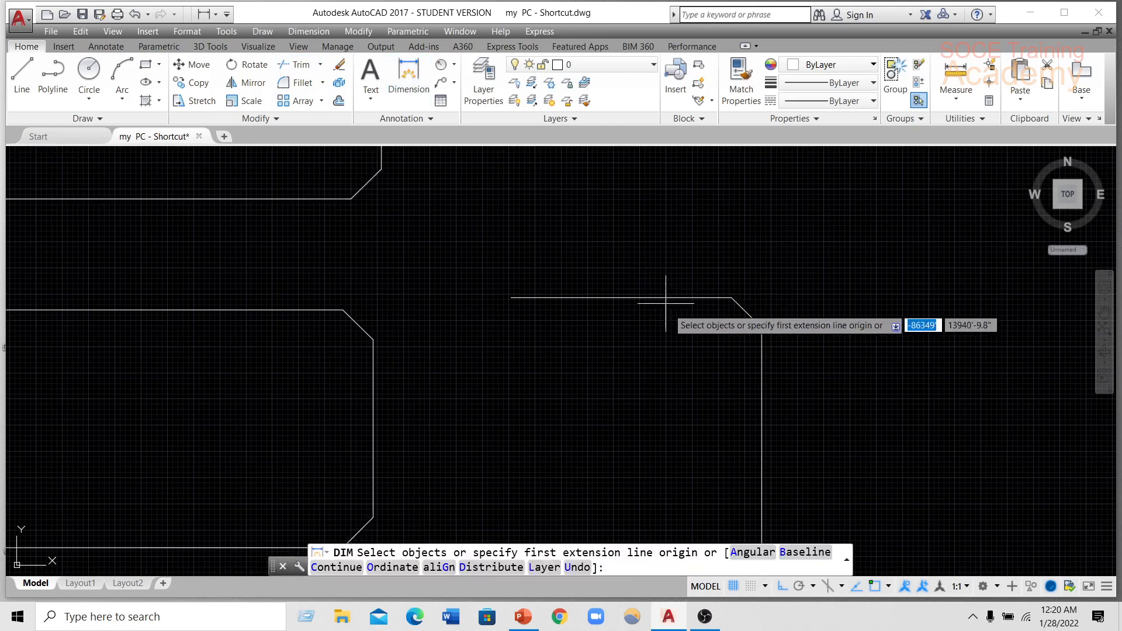
left_click(732, 298)
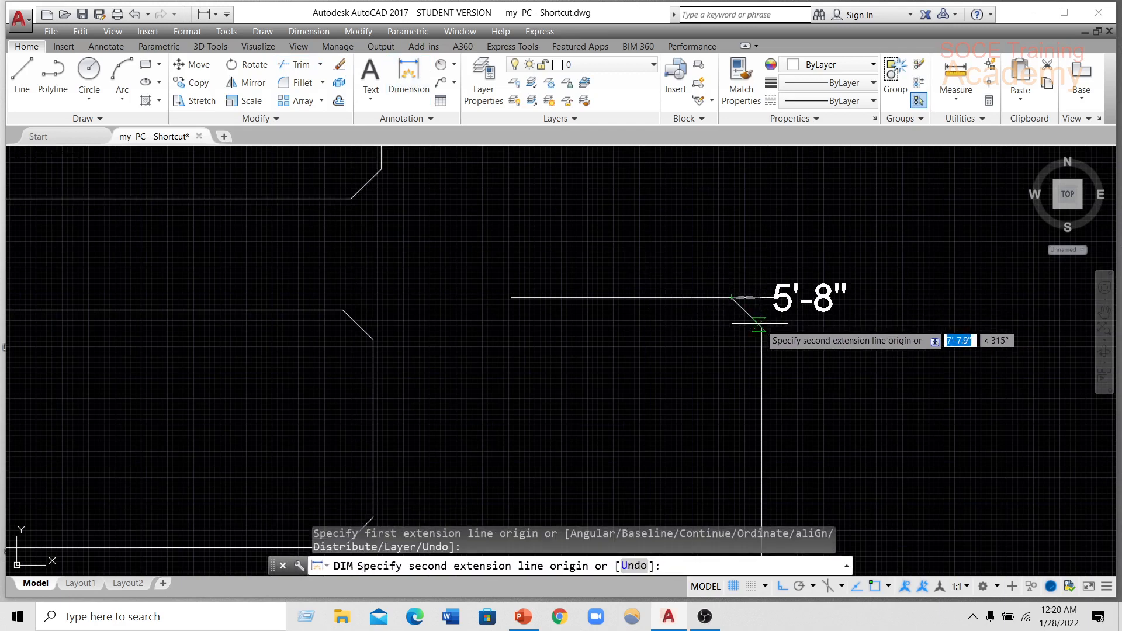
left_click(762, 330)
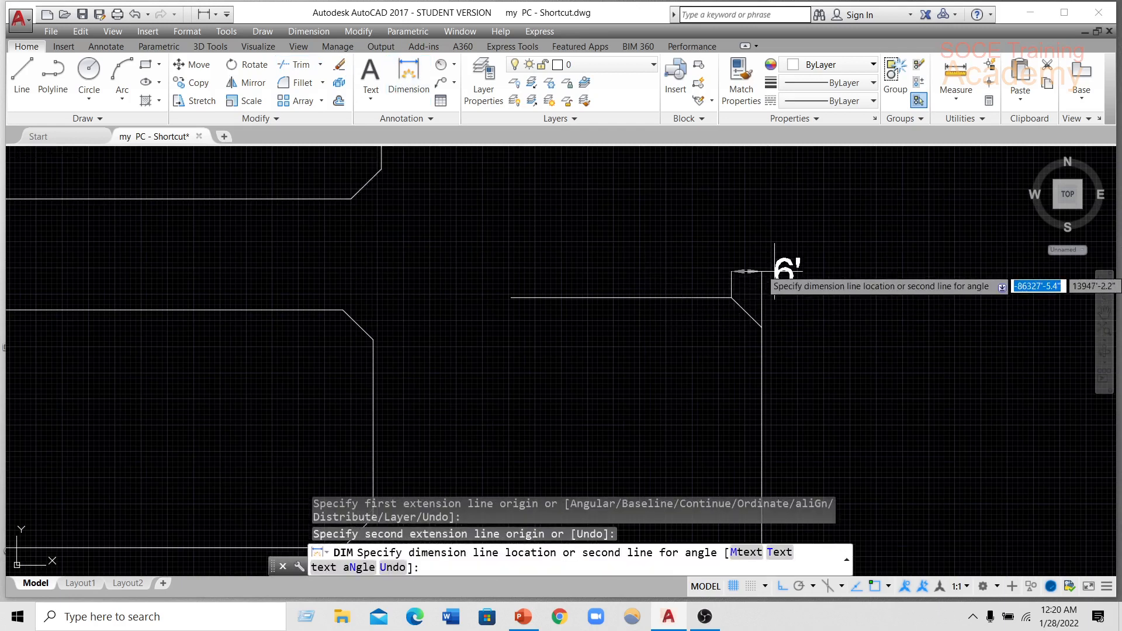
left_click(755, 258)
scroll(736, 257, "down", 4)
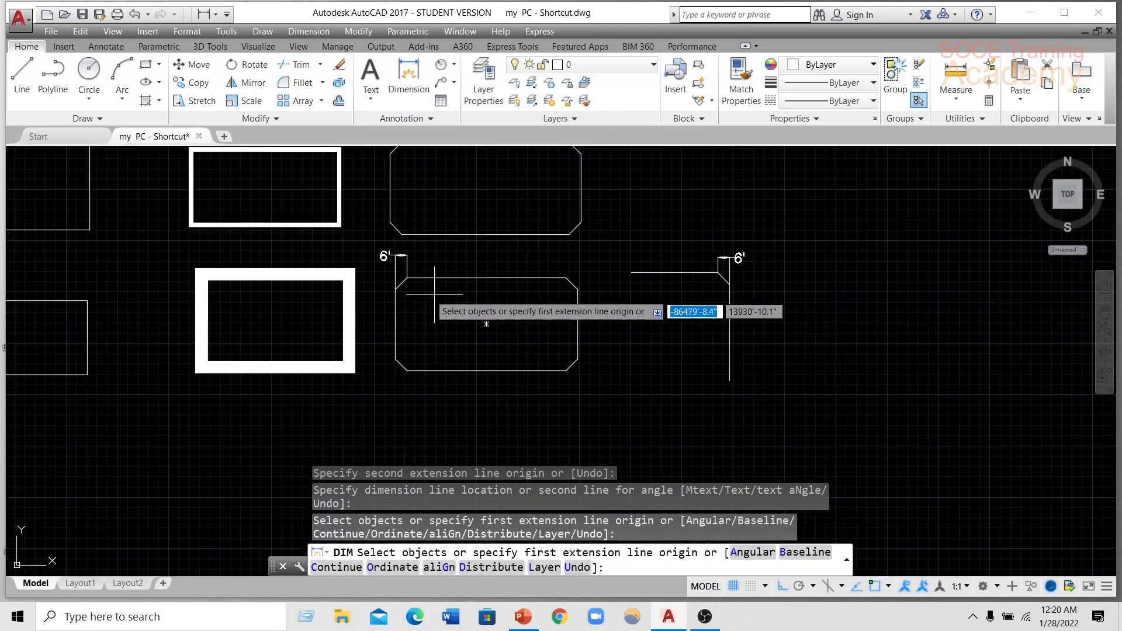
middle_click_drag(416, 291, 506, 332)
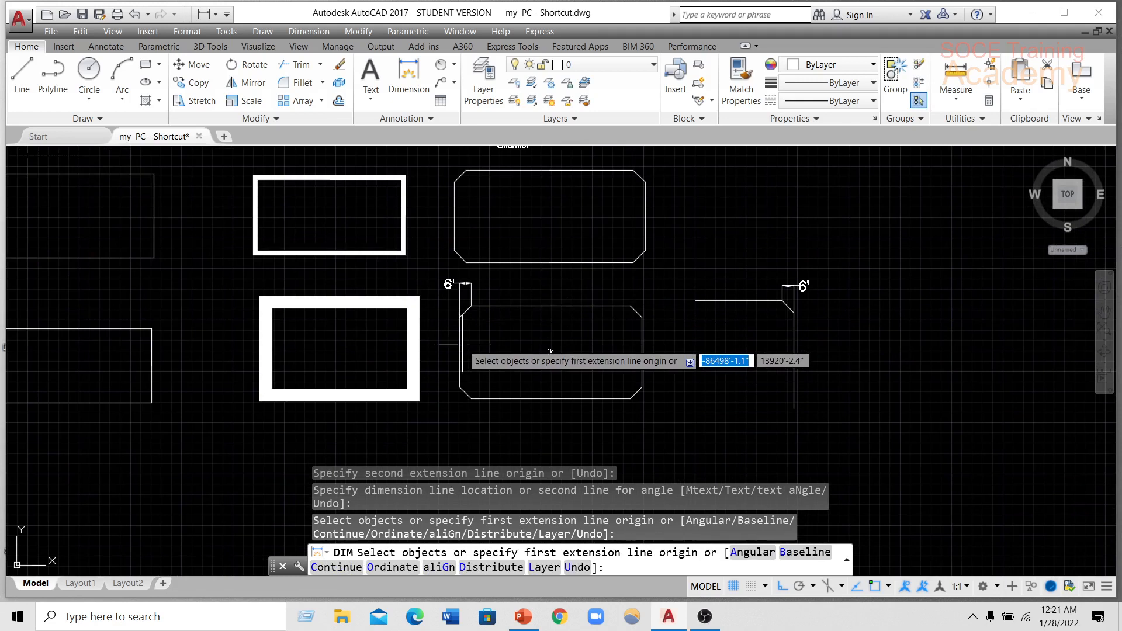
key("Escape")
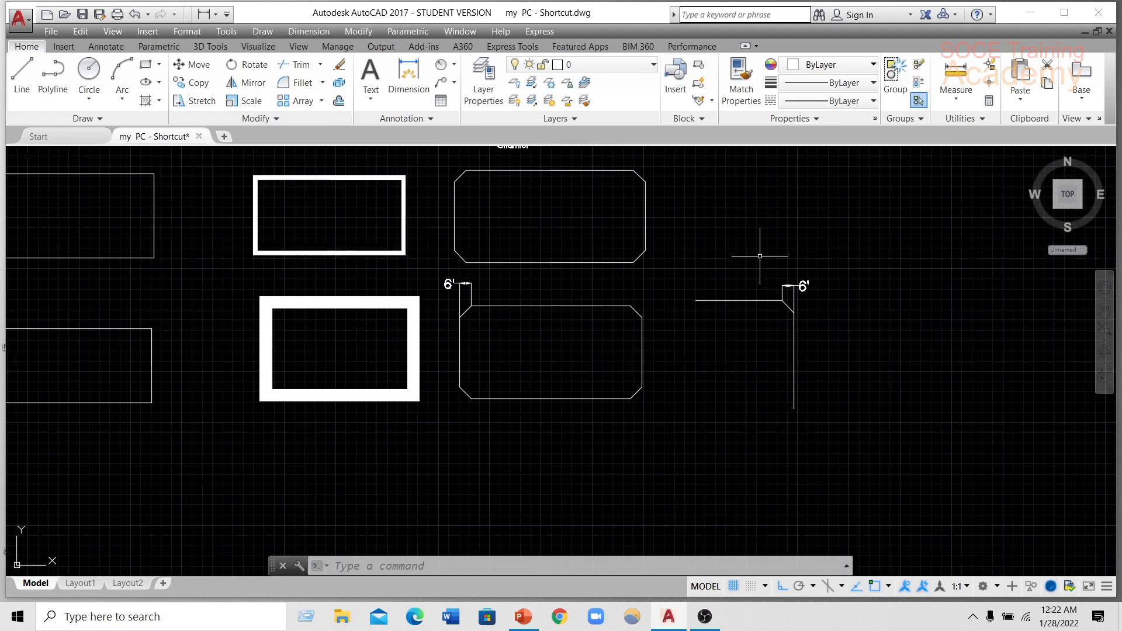